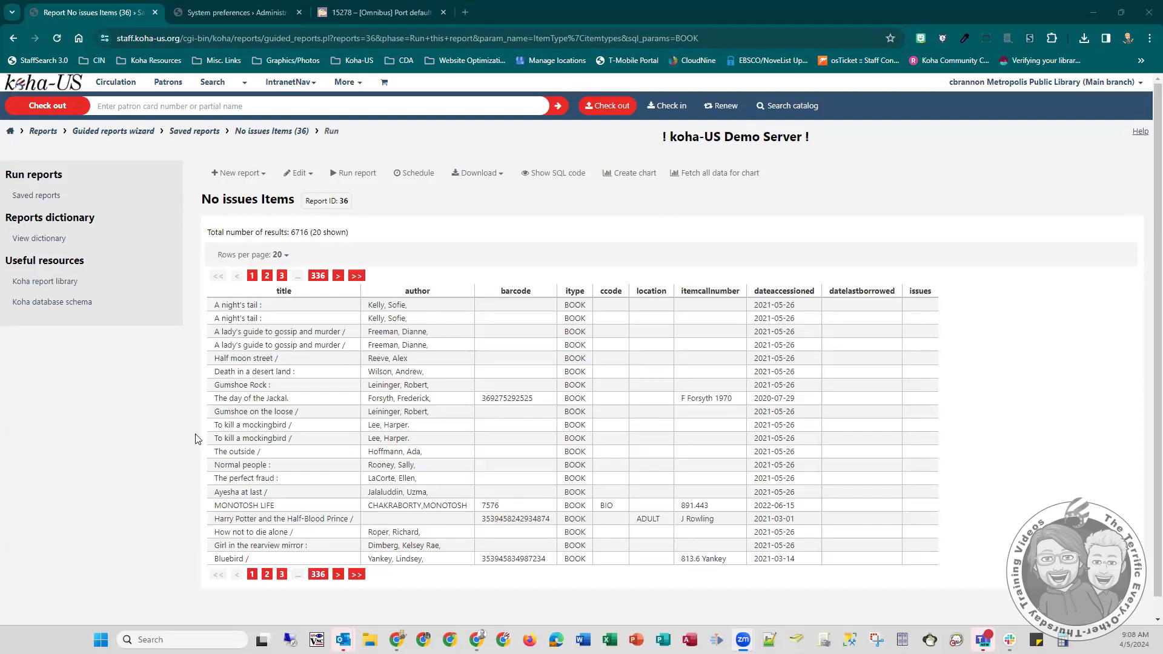
# - Show 1000 rows per page in the No issues Items report, and raise the limit to 7000 through the page address
pyautogui.click(253, 255)
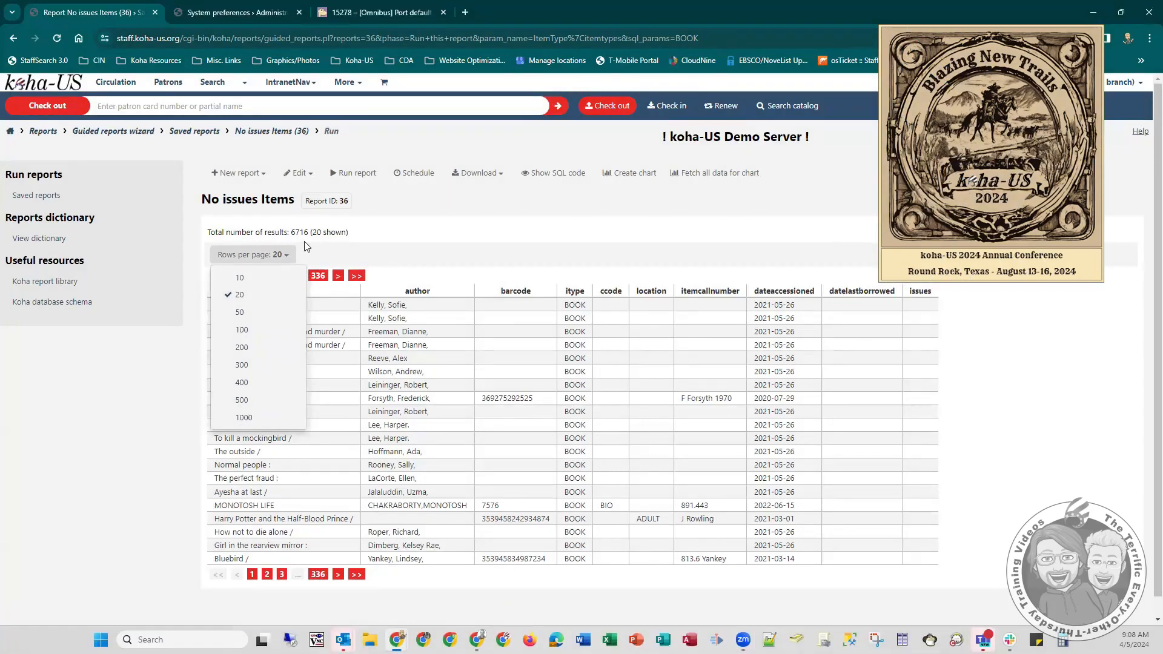
pyautogui.click(256, 415)
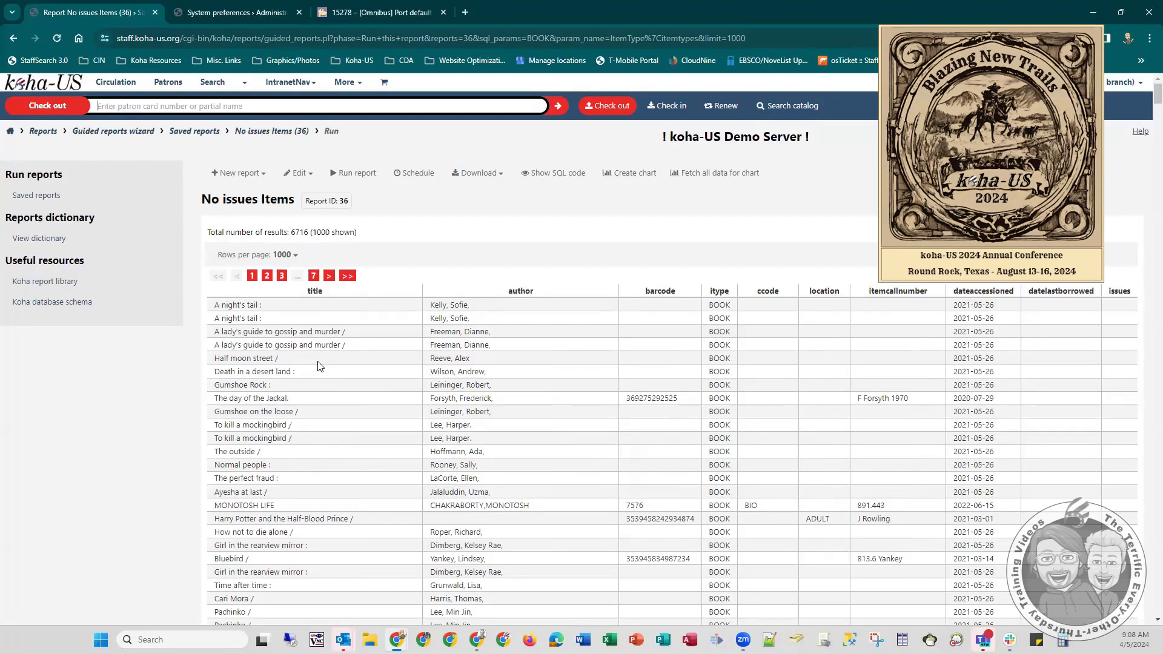
pyautogui.click(294, 38)
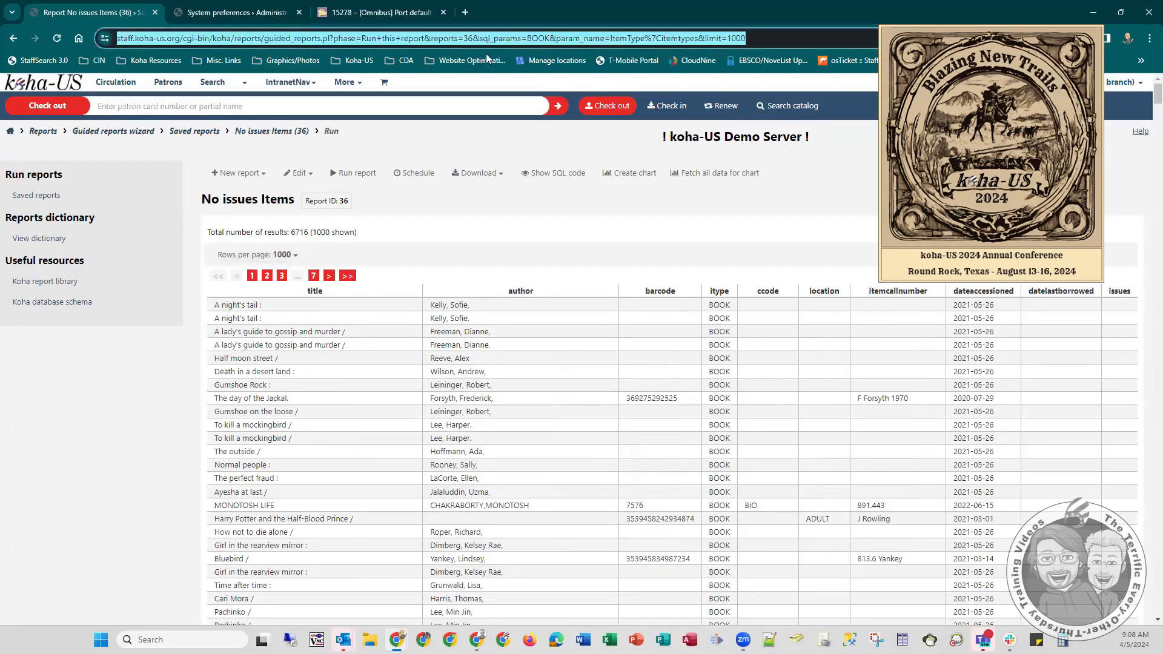
pyautogui.click(562, 38)
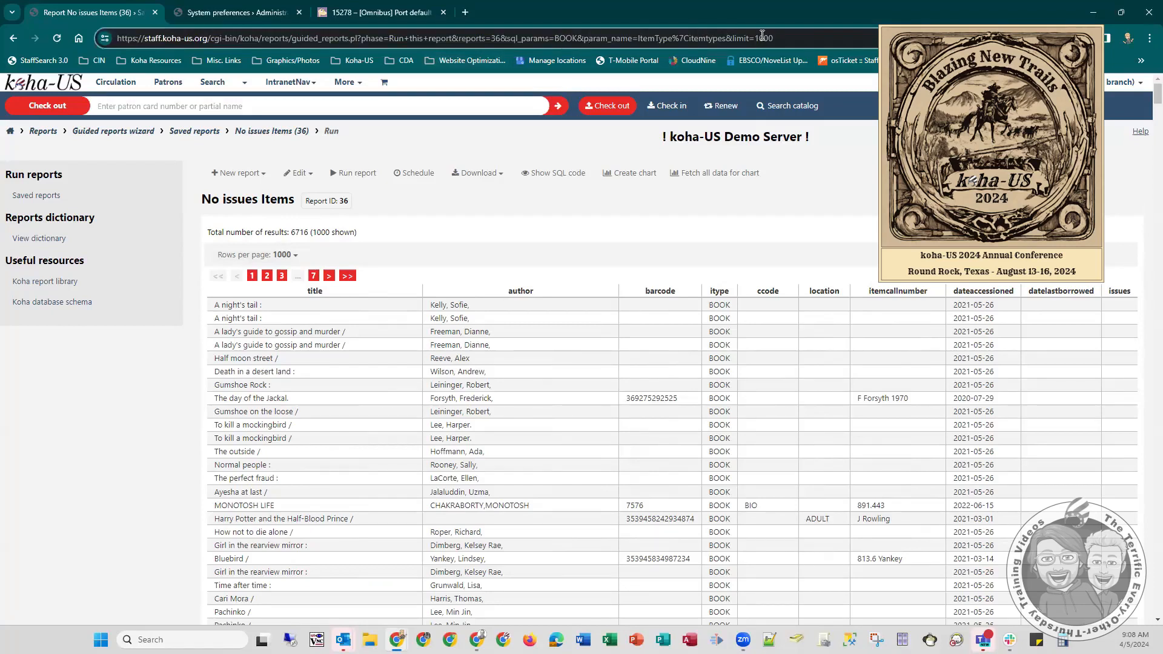
pyautogui.moveTo(759, 39)
pyautogui.mouseDown()
pyautogui.moveTo(771, 38)
pyautogui.moveTo(757, 39)
pyautogui.mouseUp()
pyautogui.write('7000')
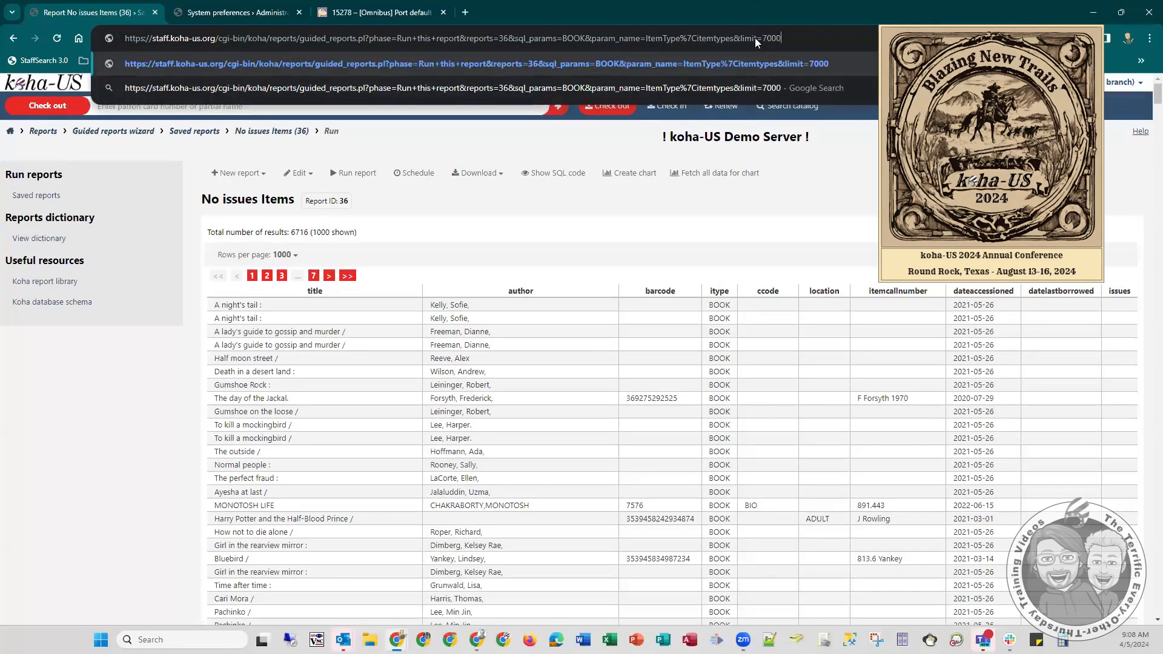
pyautogui.press('Return')
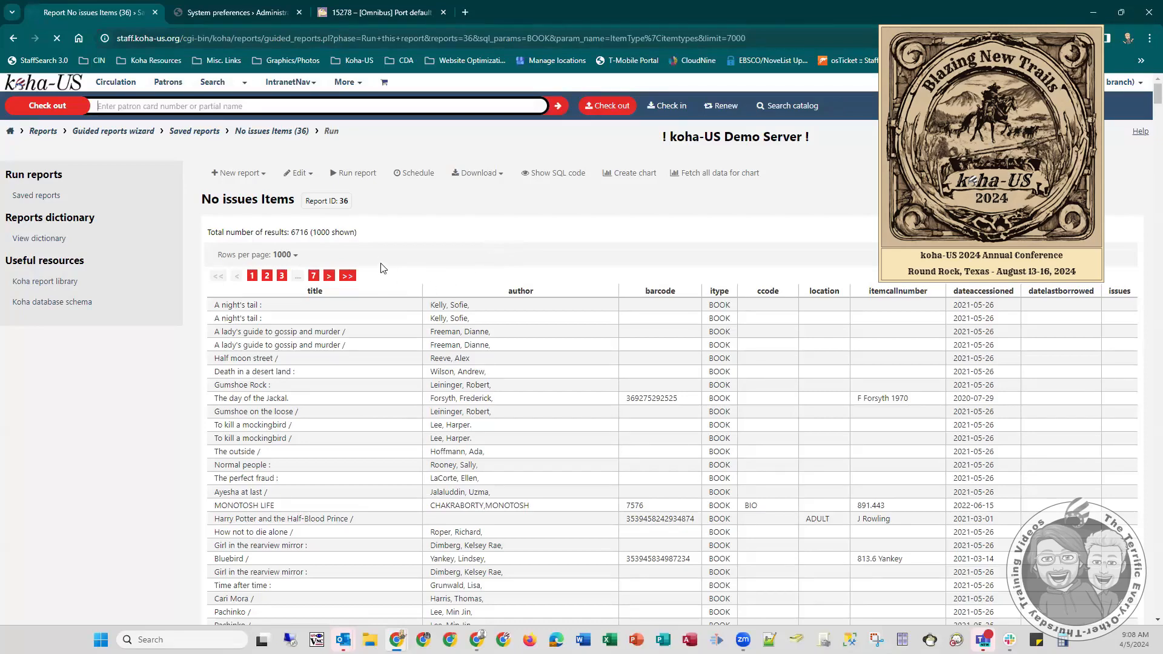
pyautogui.scroll(-1, 374, 259)
pyautogui.scroll(-20, 374, 259)
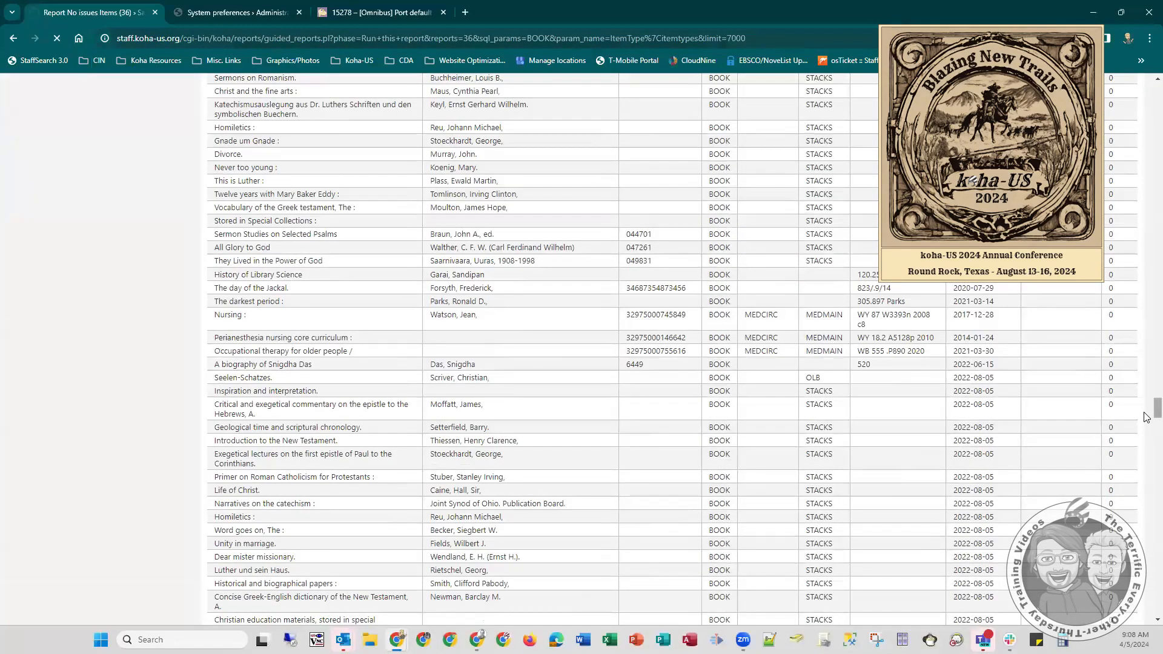
pyautogui.moveTo(1156, 409); pyautogui.dragTo(1137, 71)
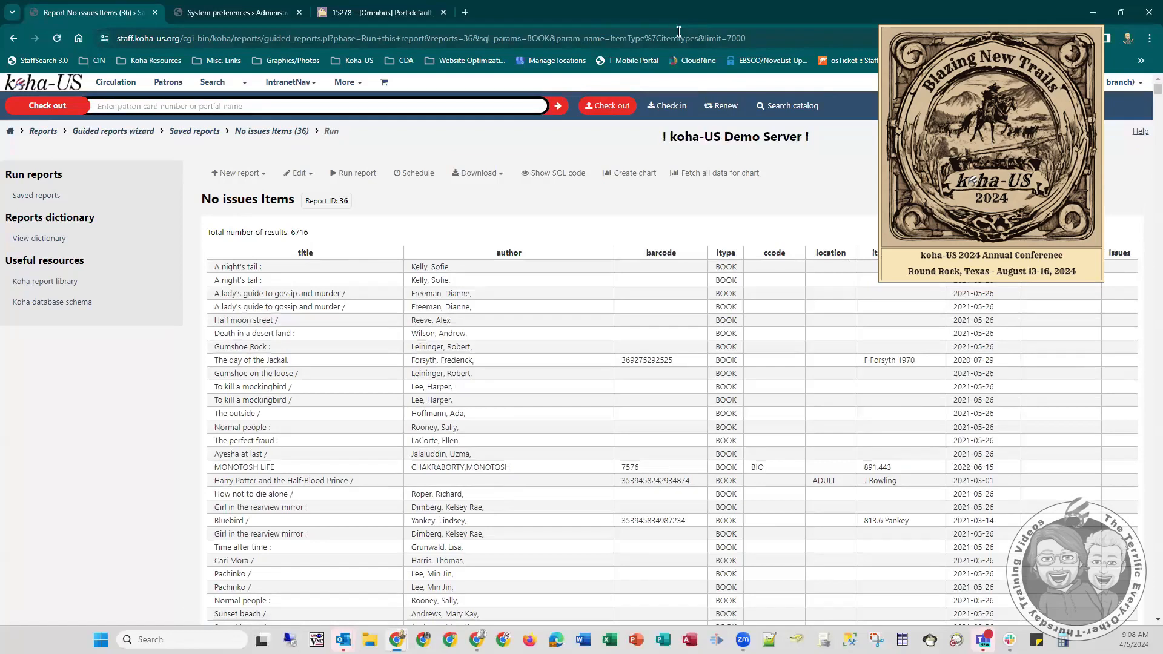
# - Open the print preview for the 7000-row report page and cancel it
pyautogui.click(731, 38)
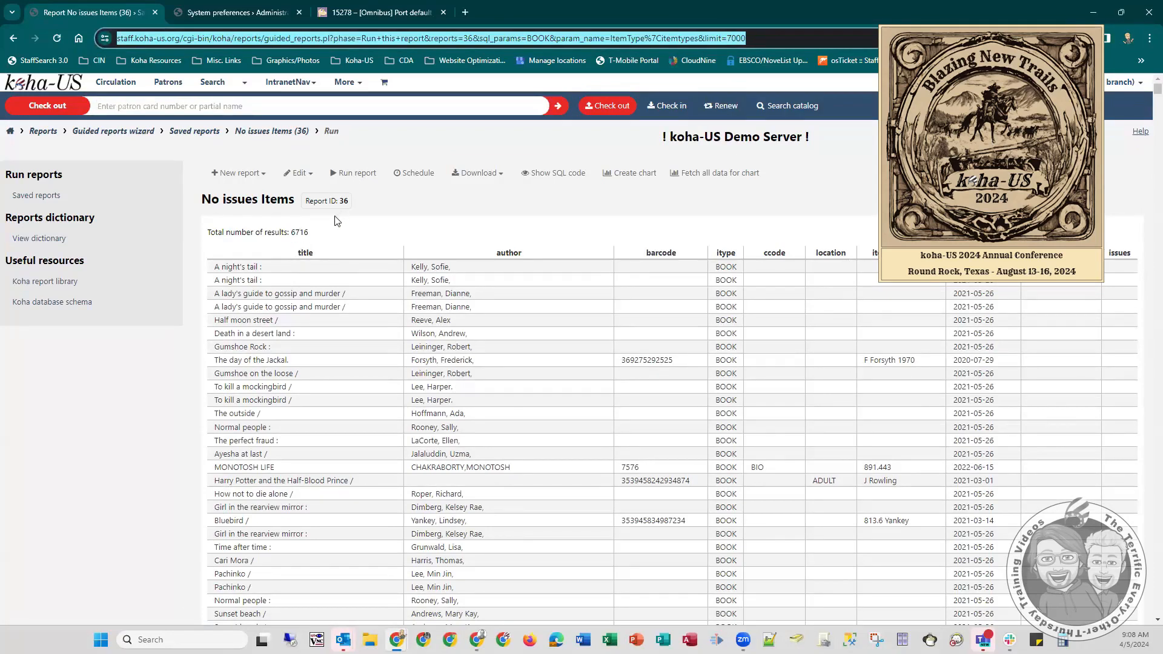
pyautogui.hotkey('ctrl', 'p')
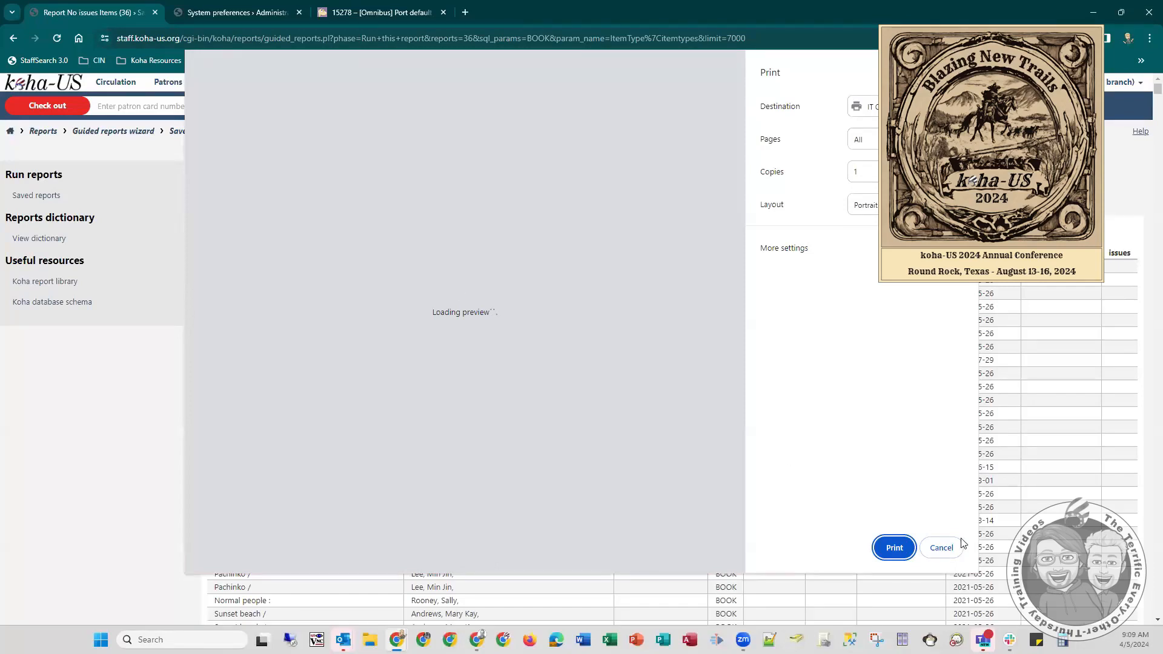
pyautogui.click(941, 548)
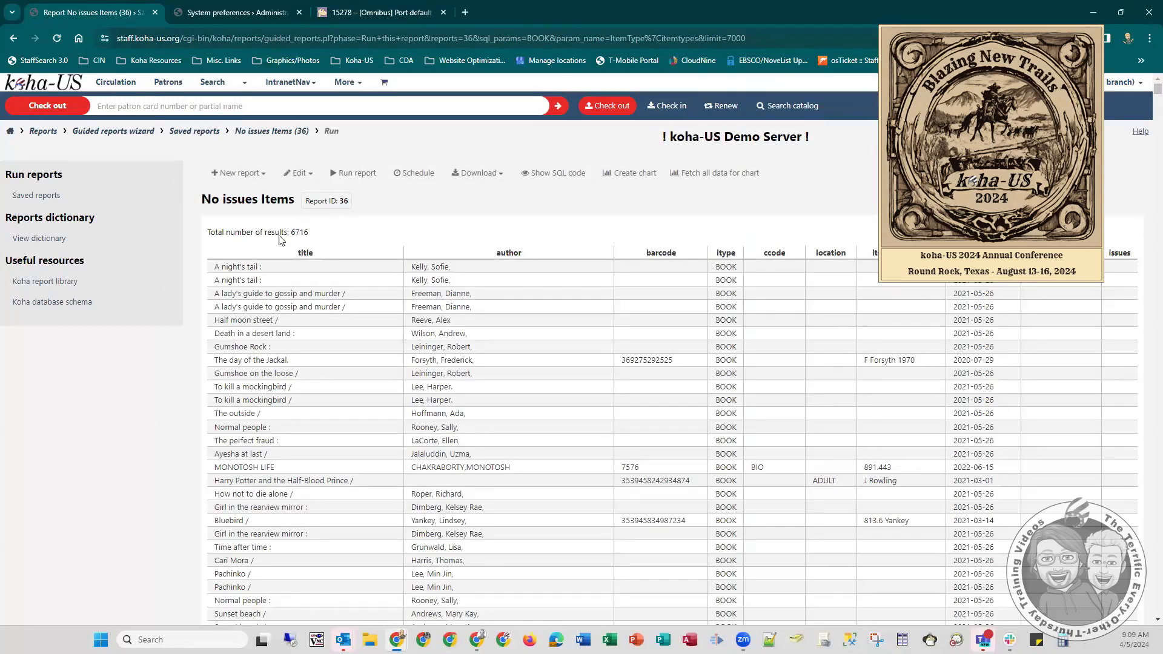
# - Return to the 20-row view of the report and preview its printout without printing
pyautogui.click(14, 38)
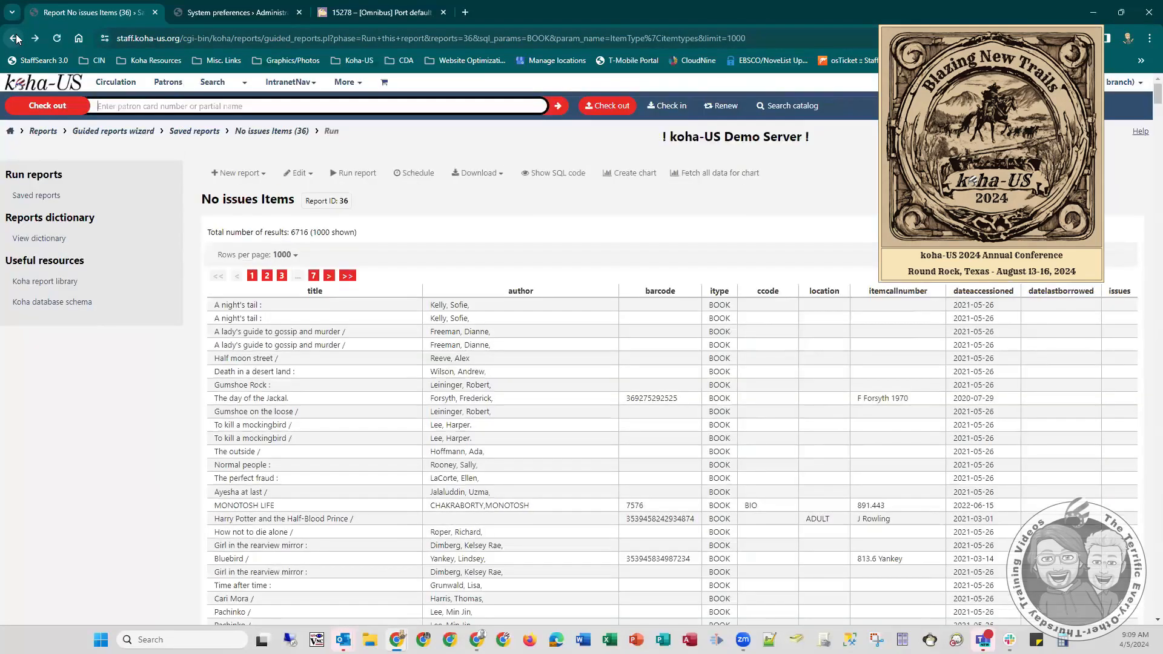
pyautogui.click(14, 38)
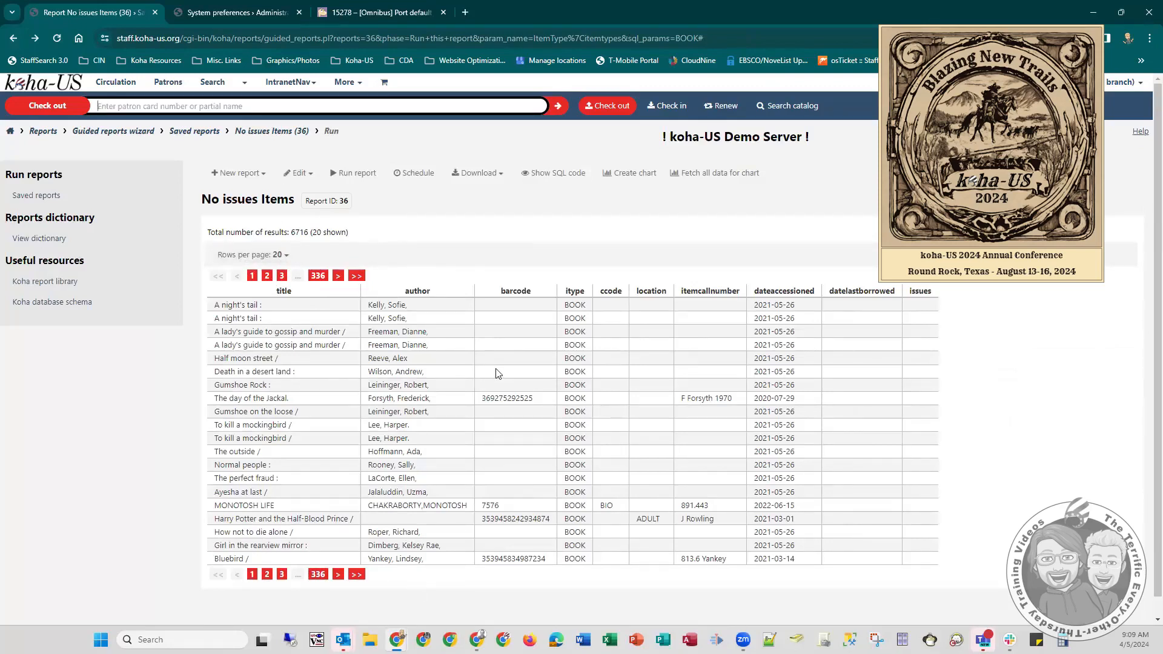
pyautogui.hotkey('ctrl', 'p')
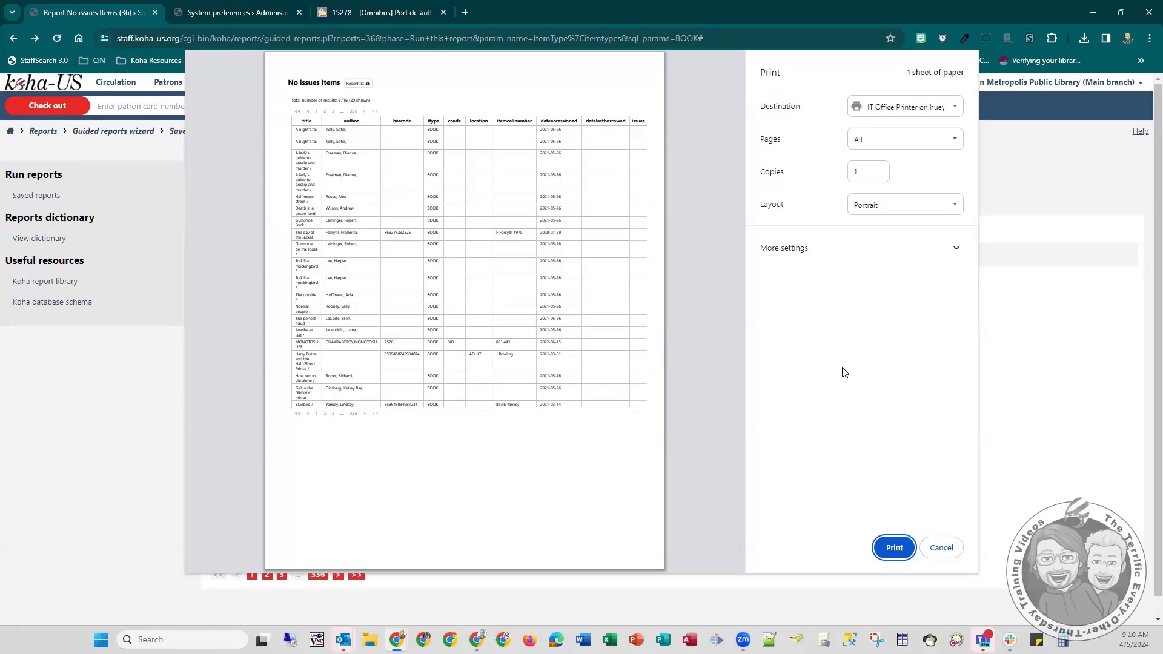
pyautogui.click(943, 548)
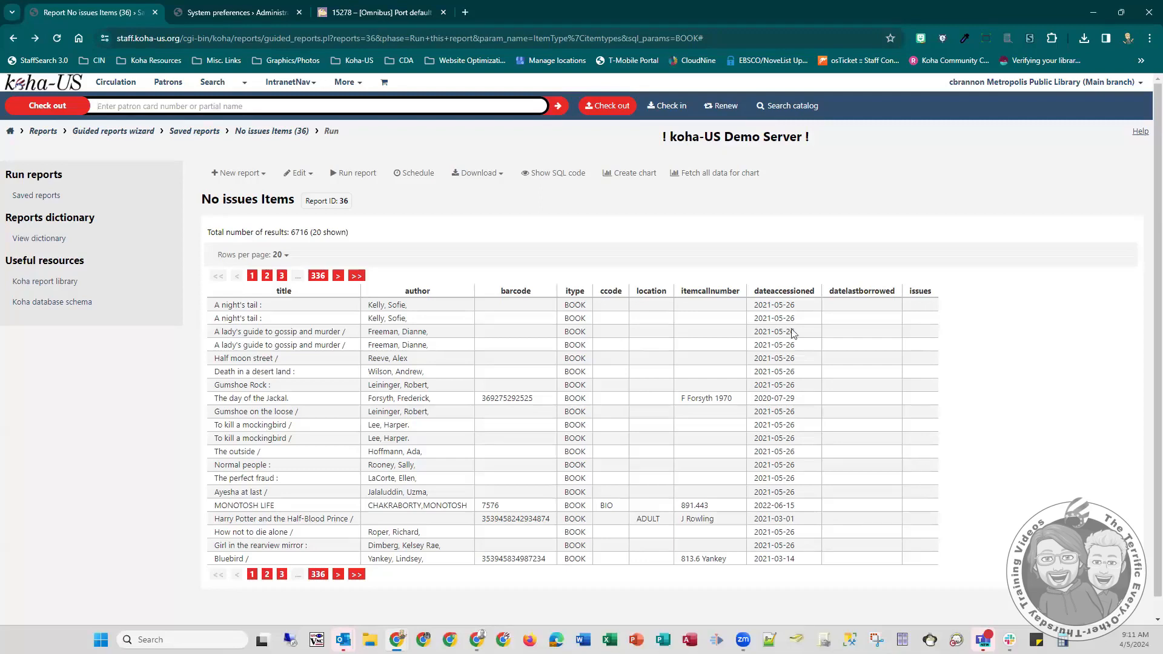
# - Paste the Report Printing (v23.05) code into IntranetUserJS above the END Section for Training Videos comment, and remove the extra indent before its first line
pyautogui.click(244, 11)
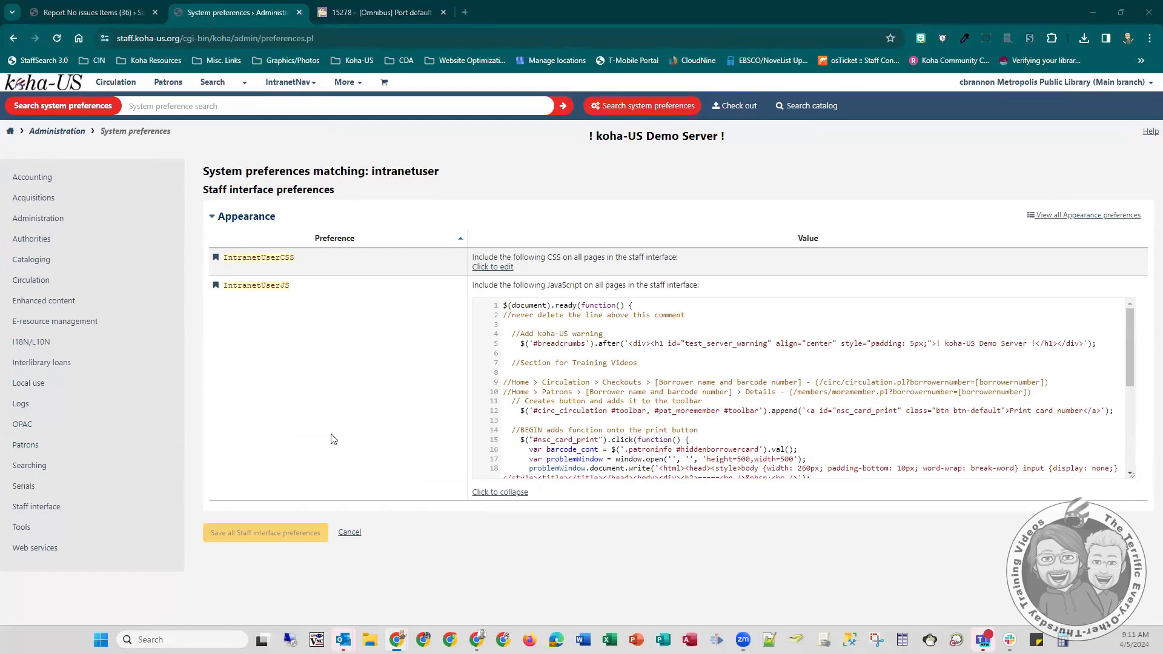
pyautogui.scroll(-3, 618, 354)
pyautogui.scroll(-1, 618, 353)
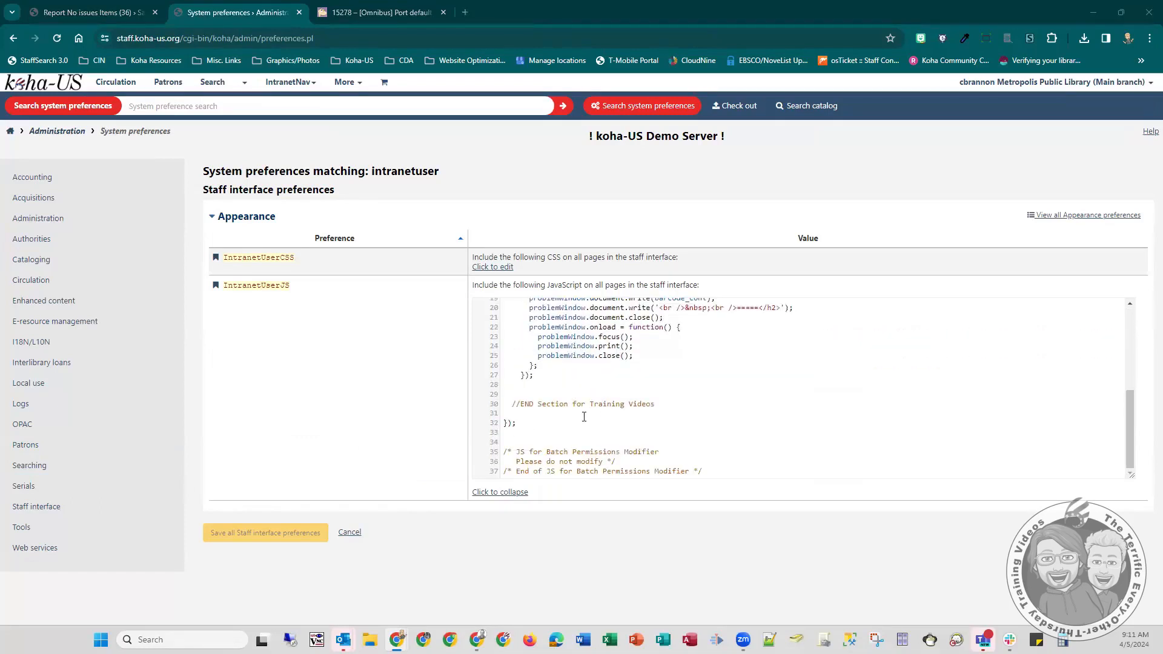
pyautogui.click(506, 390)
pyautogui.write('//Report Printing (v23.05)   if($(\'#rep_guided_reports_start #format\').length) {     $(\'#format\').siblings(\'ul\').append(\'<li><a id="mnuPrintReport" href="#">Print Report</a></li>\');     $(\'#mnuPrintReport\').on(\'click\', function () {       var reportInfo = \'<html><head></head><body>\' + $(\'#ReportContent\').html() + \'</body></html>\';       var myWindow=window.open(\'\',\'\',\'\');       myWindow.document.write(reportInfo);       myWindow.document.close();       setTimeout(function(){         myWindow.focus();         myWindow.print();         myWindow.close();       },500);     });   }   //END Report Printing')
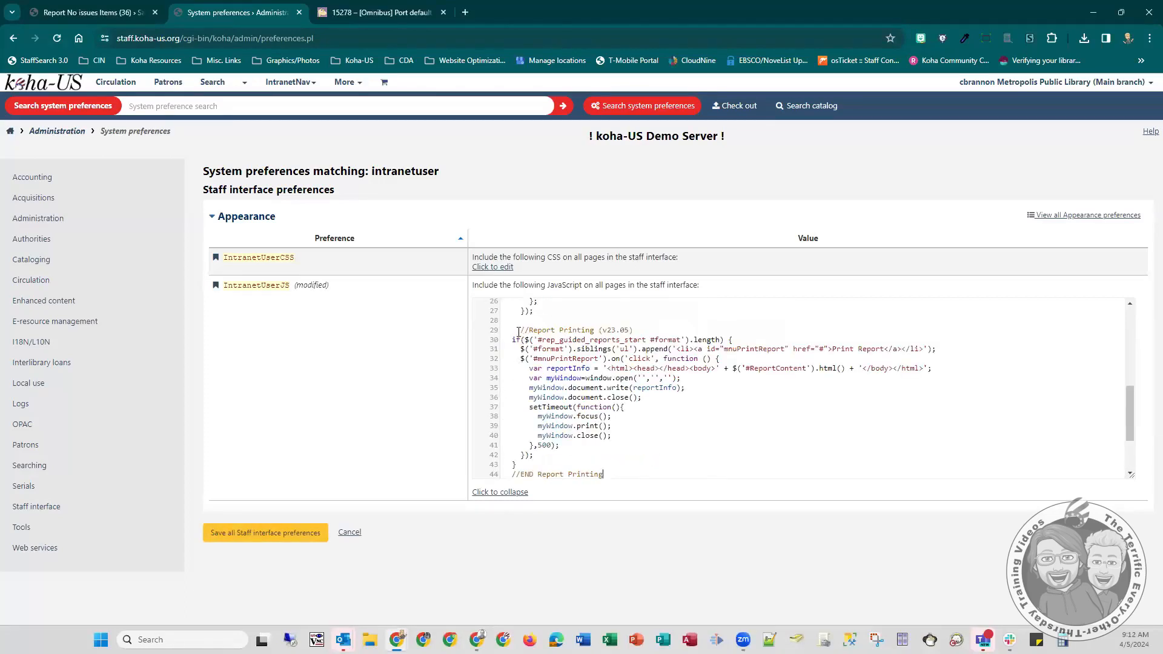
pyautogui.moveTo(518, 332); pyautogui.dragTo(511, 333)
pyautogui.press('BackSpace')
pyautogui.scroll(-2, 594, 341)
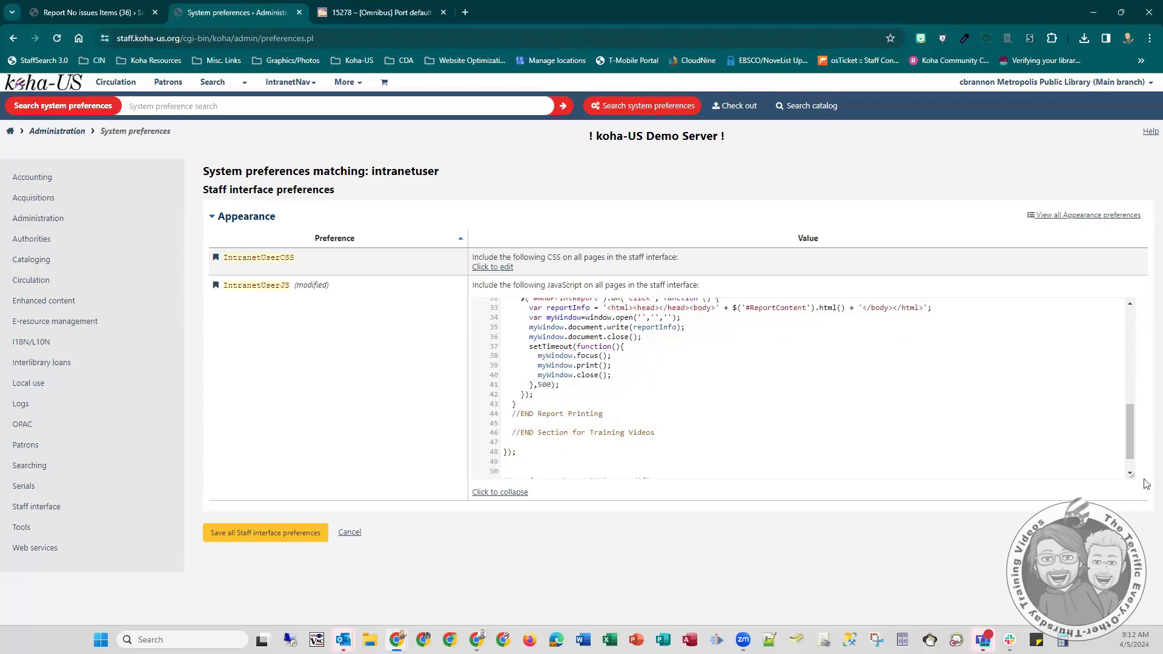
pyautogui.moveTo(1128, 437); pyautogui.dragTo(1125, 428)
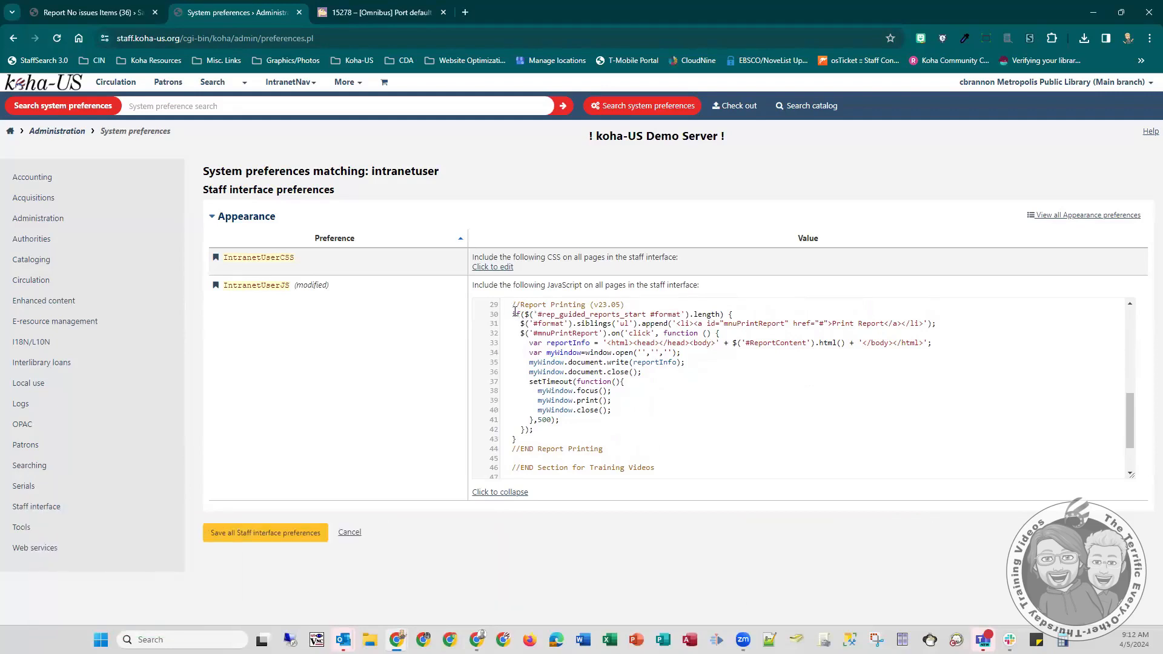
# - Examine the if condition in the Report Printing code, including its #format selector
pyautogui.moveTo(513, 314); pyautogui.dragTo(725, 315)
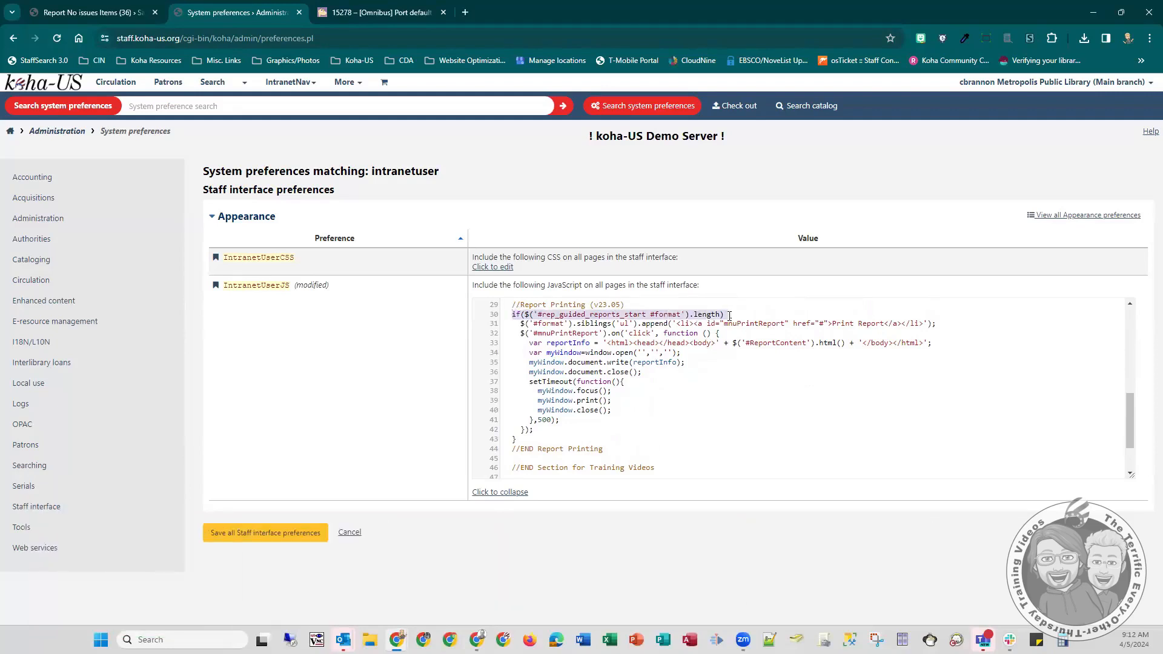
pyautogui.click(618, 315)
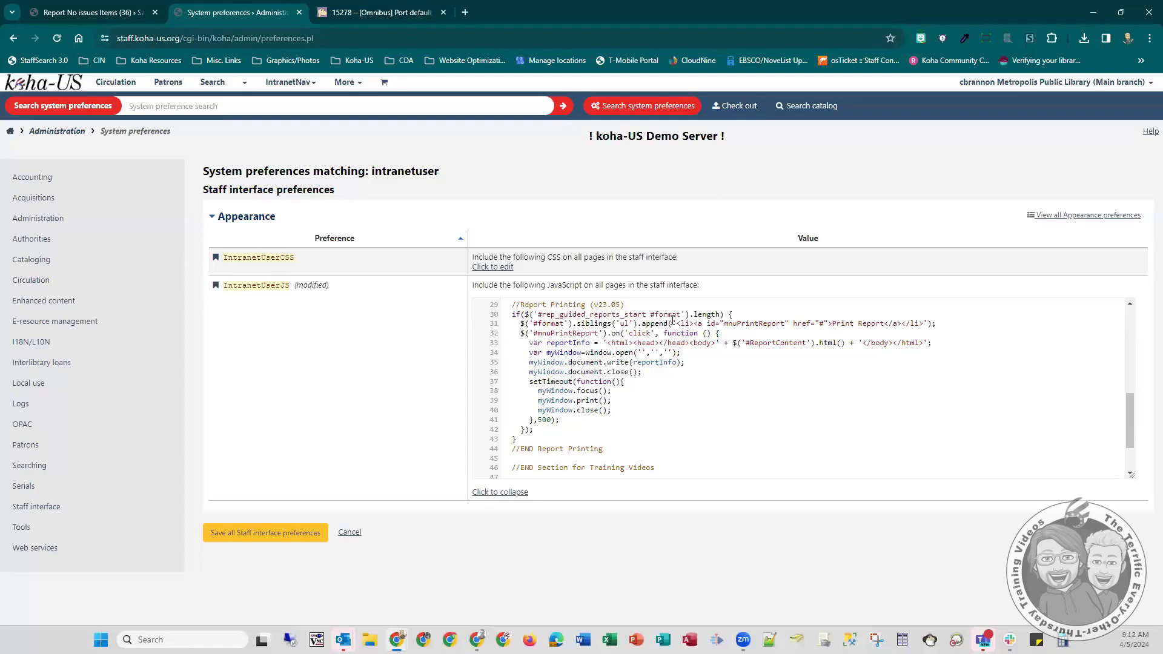
pyautogui.moveTo(650, 315); pyautogui.dragTo(682, 314)
# - Inspect the Download button's HTML on the No issues Items report page with the developer tools
pyautogui.click(91, 12)
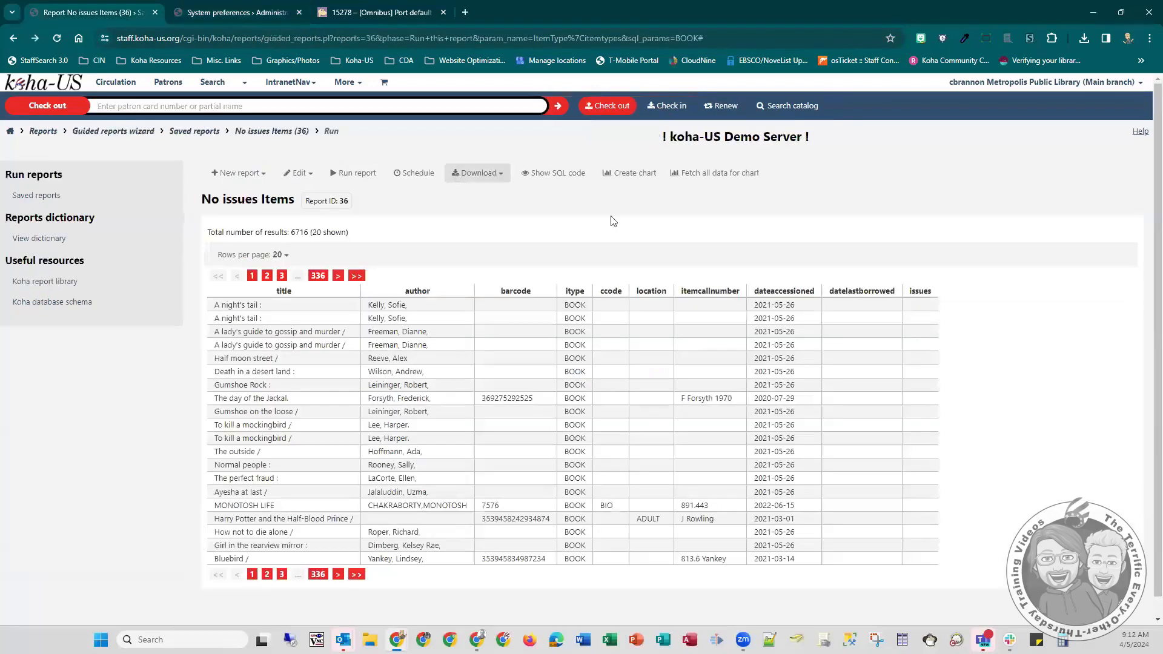
pyautogui.click(493, 175)
pyautogui.rightClick(491, 172)
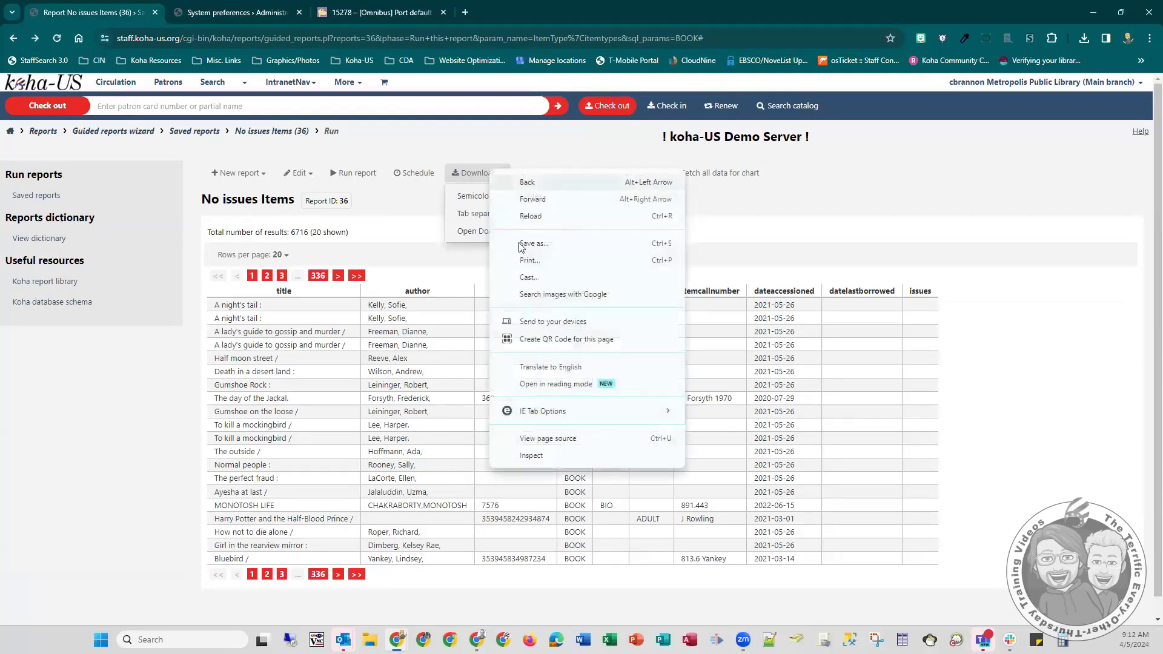
pyautogui.click(542, 457)
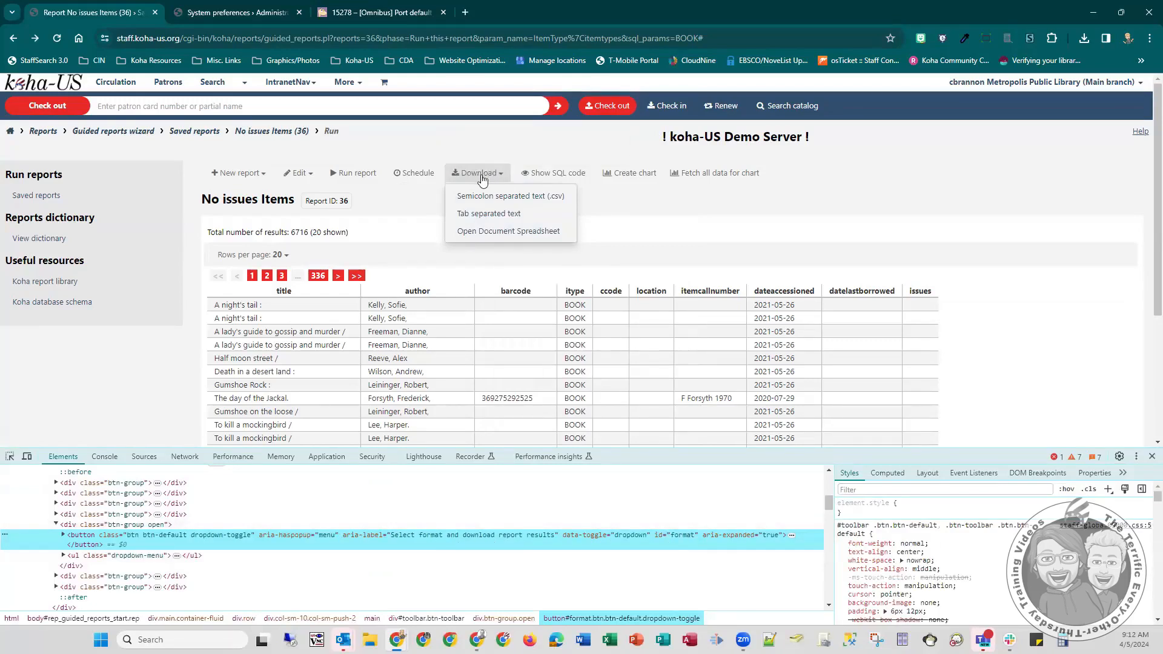
# - Go back to the IntranetUserJS code and examine the #rep_guided_reports_start selector and the line appending the Print Report entry
pyautogui.click(246, 7)
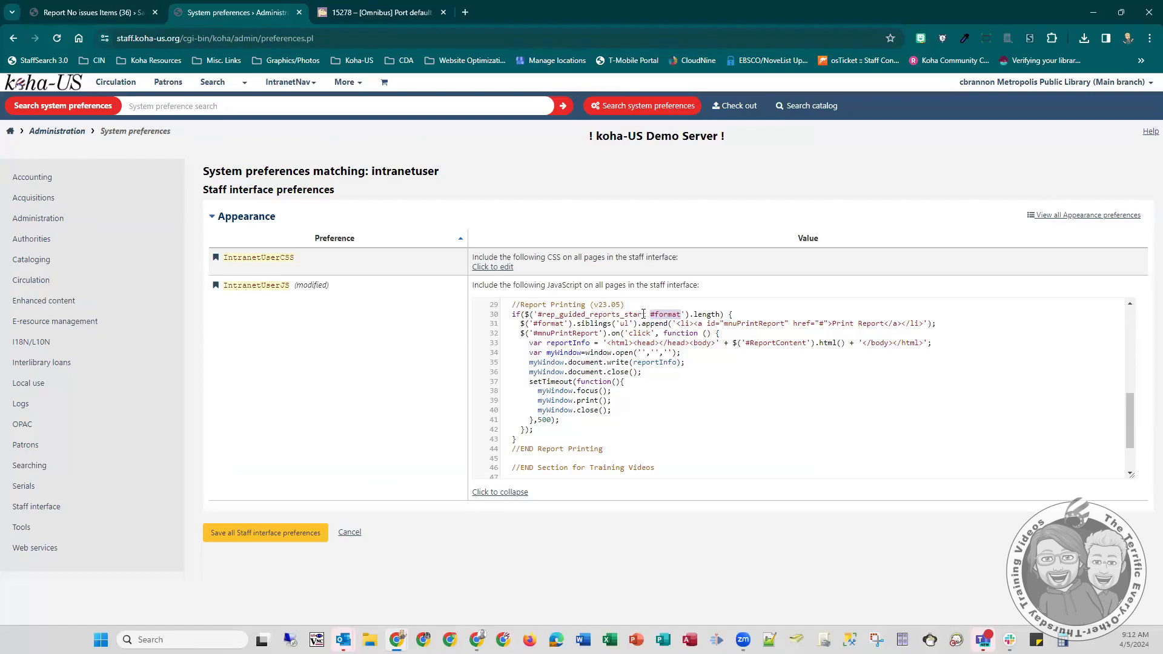
pyautogui.moveTo(646, 314); pyautogui.dragTo(539, 315)
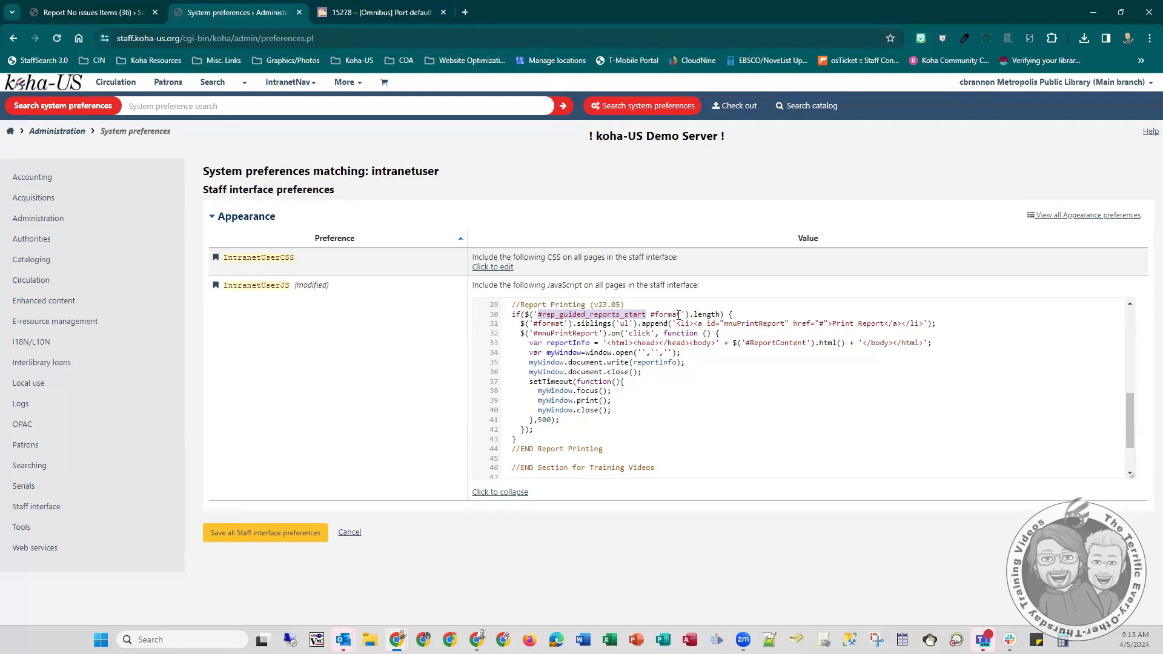
pyautogui.click(606, 322)
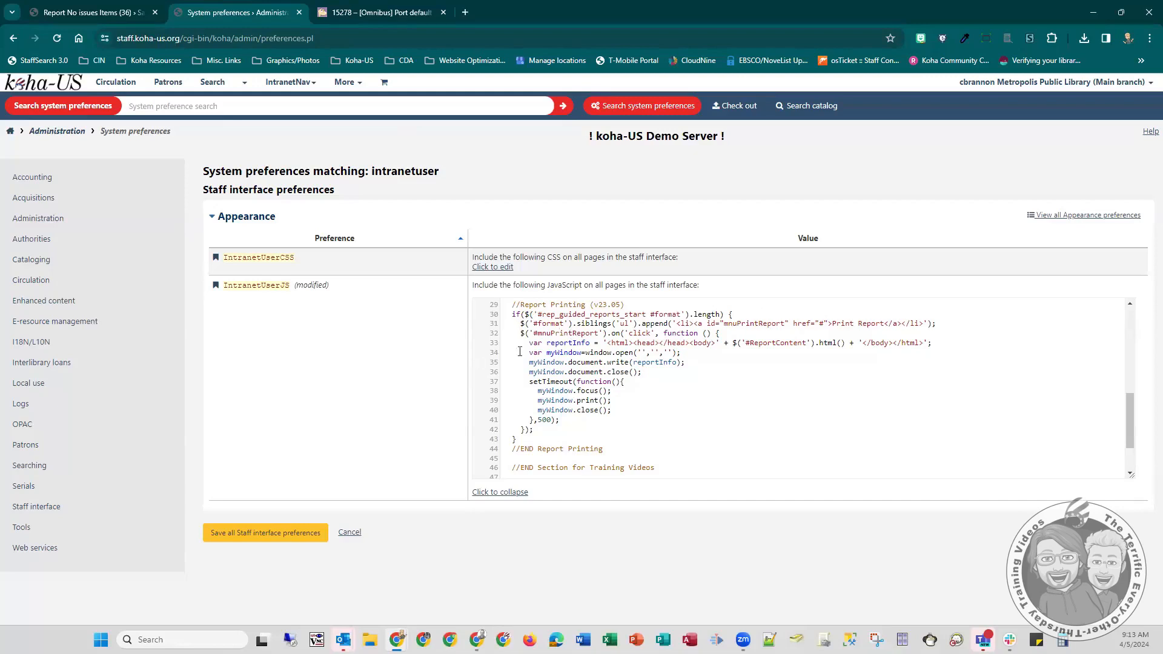
# - Examine the print handler code: the reportInfo variable, the #ReportContent selector, the closing HTML tags and the myWindow lines
pyautogui.moveTo(501, 343); pyautogui.dragTo(609, 359)
pyautogui.click(560, 340)
pyautogui.doubleClick(576, 343)
pyautogui.doubleClick(783, 343)
pyautogui.click(878, 344)
pyautogui.moveTo(867, 343); pyautogui.dragTo(923, 344)
pyautogui.click(564, 352)
pyautogui.doubleClick(666, 364)
pyautogui.click(569, 373)
pyautogui.doubleClick(780, 342)
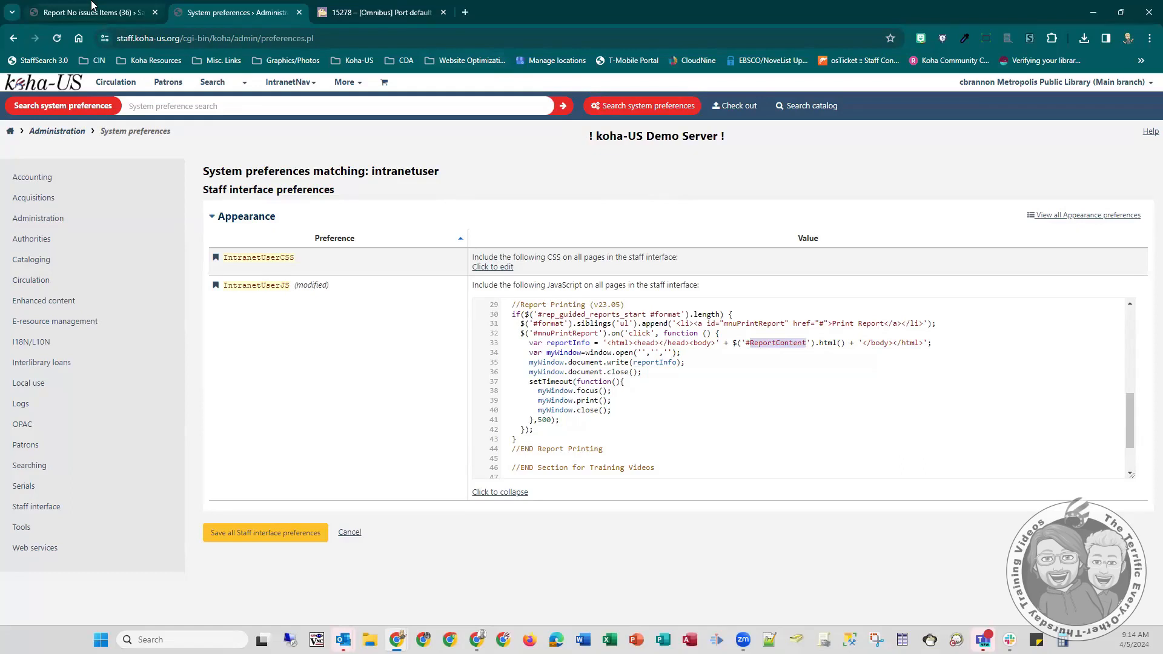
# - Save the staff interface preferences and reload the No issues Items report page, closing the developer tools
pyautogui.click(287, 533)
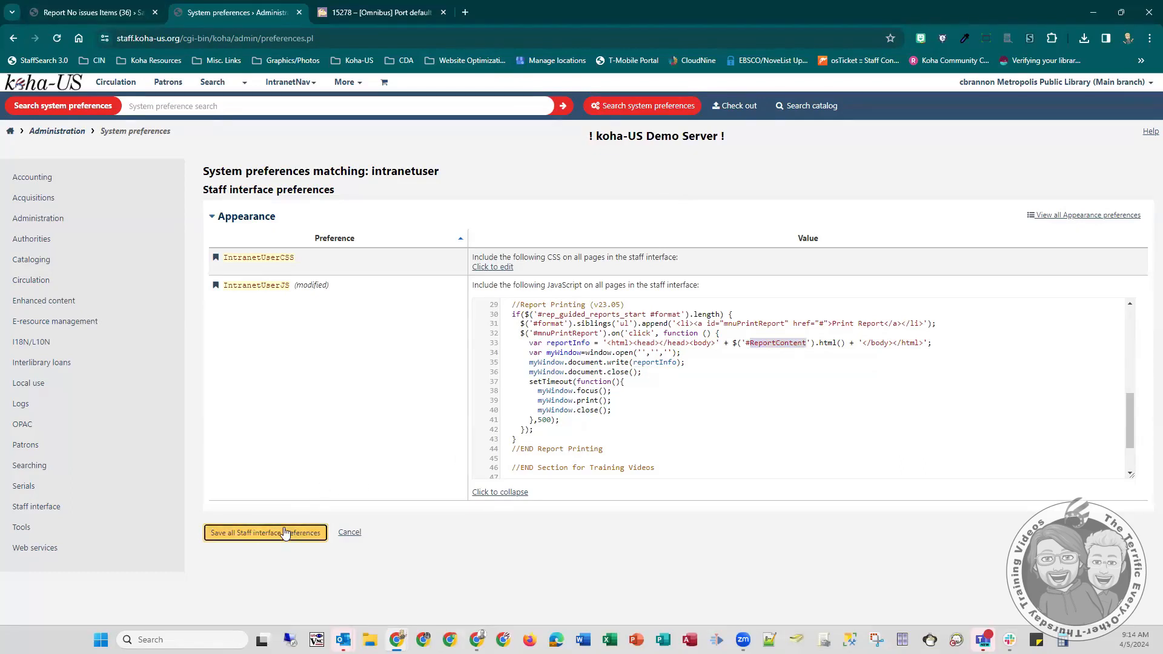
pyautogui.click(125, 8)
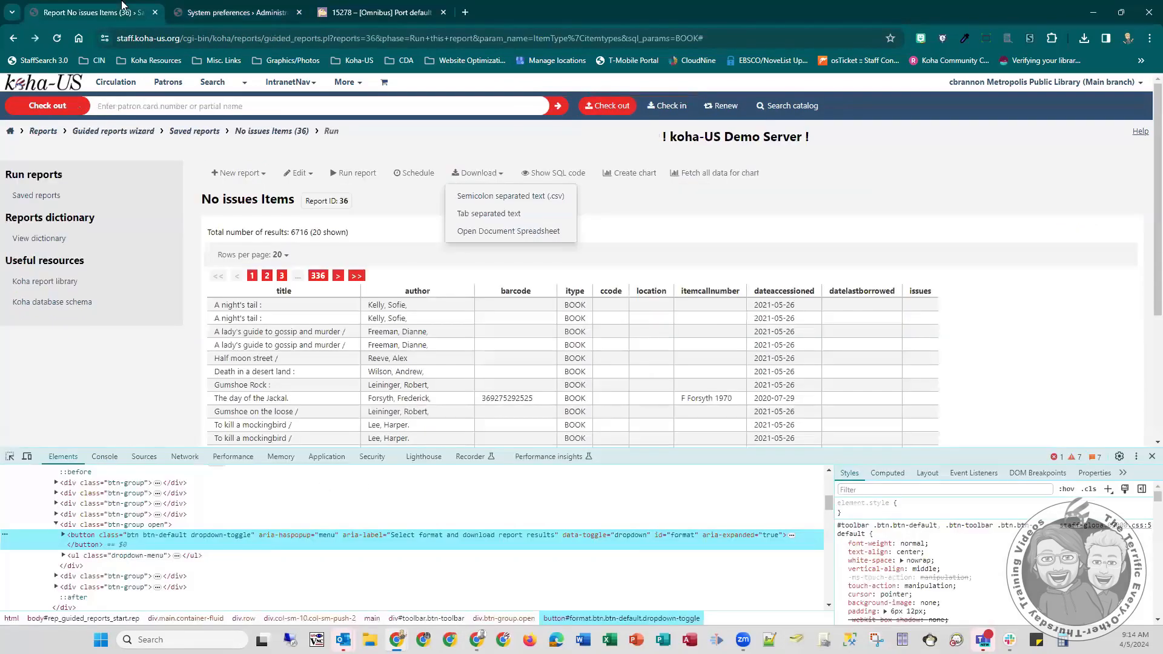
pyautogui.click(686, 232)
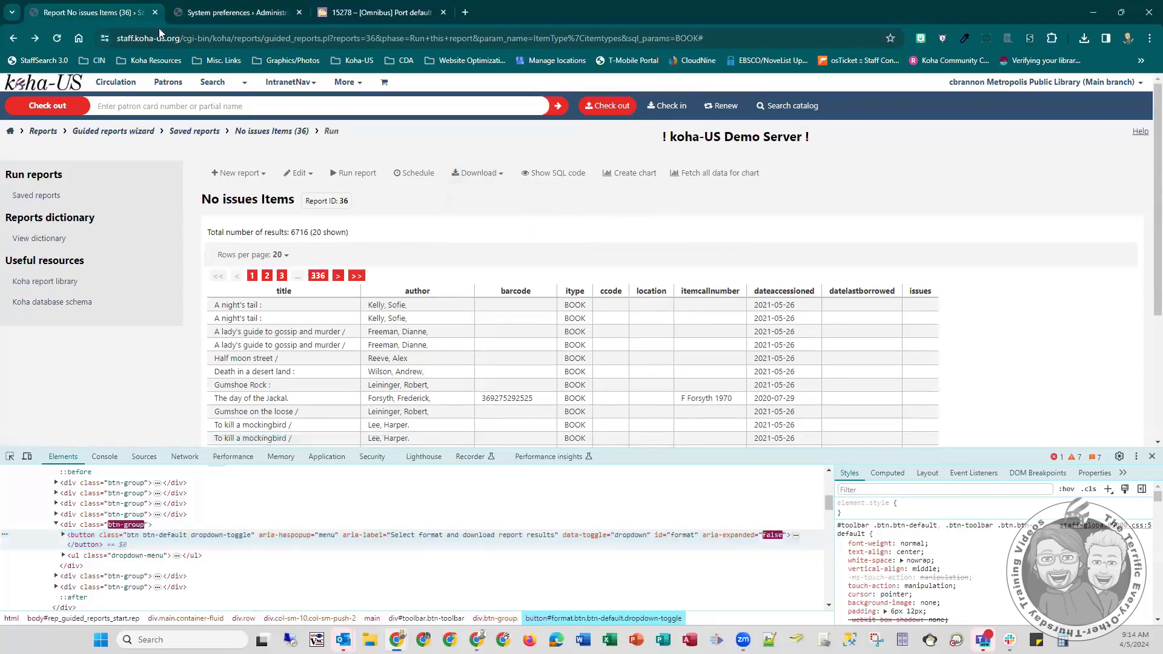
pyautogui.click(57, 38)
pyautogui.click(1152, 456)
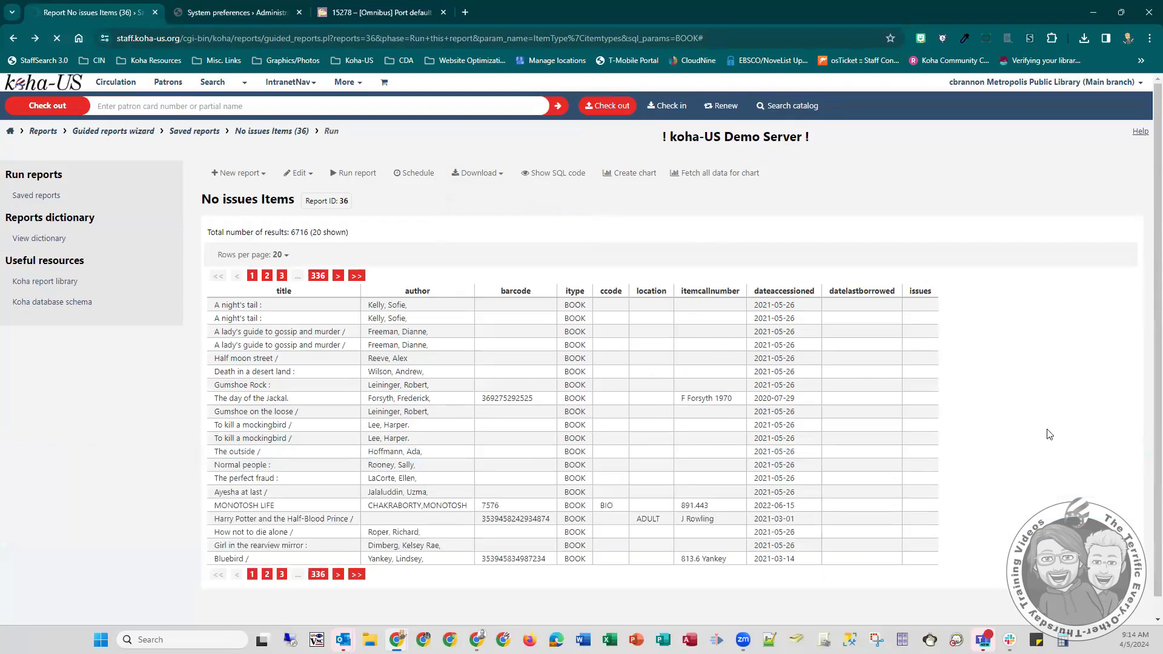
# - Run the Print Report option from the report's download choices
pyautogui.click(483, 174)
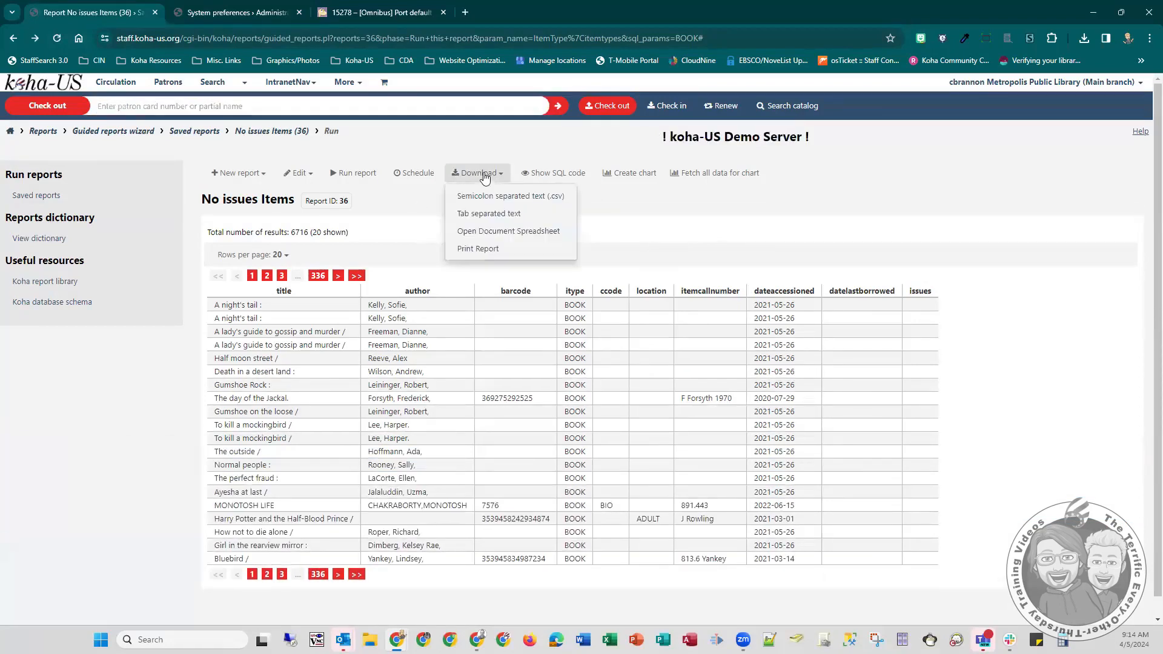
pyautogui.click(477, 249)
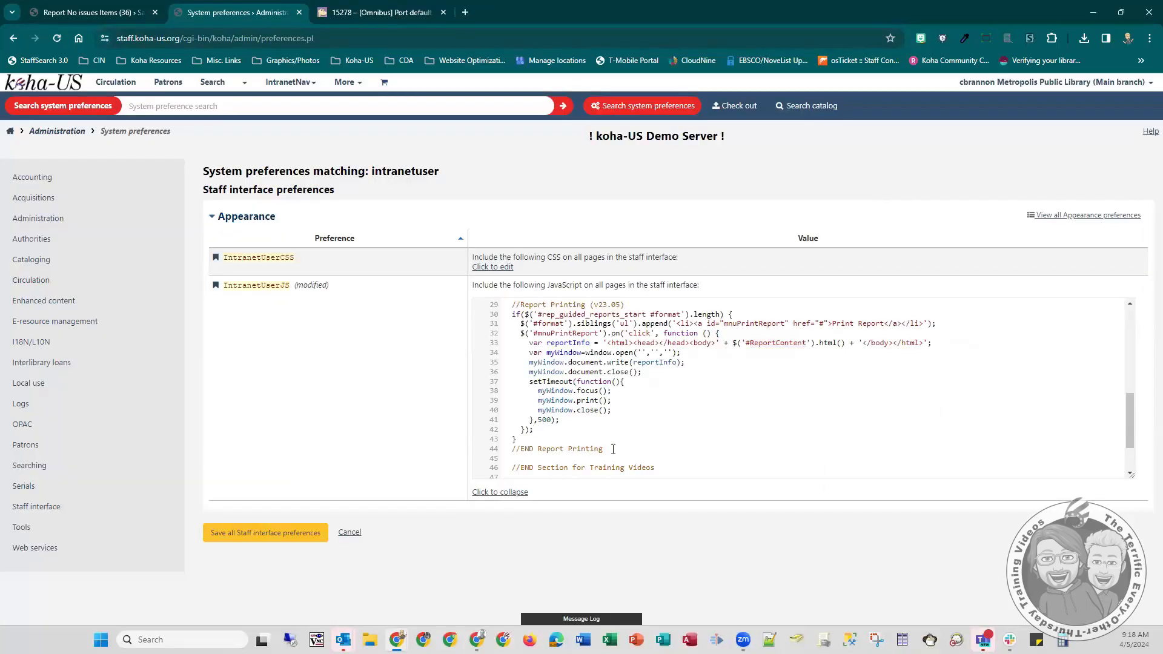
# - Start a new code line above the //END Report Printing comment and copy the results table's id, report_results, from the inspected report page
pyautogui.press('Return')
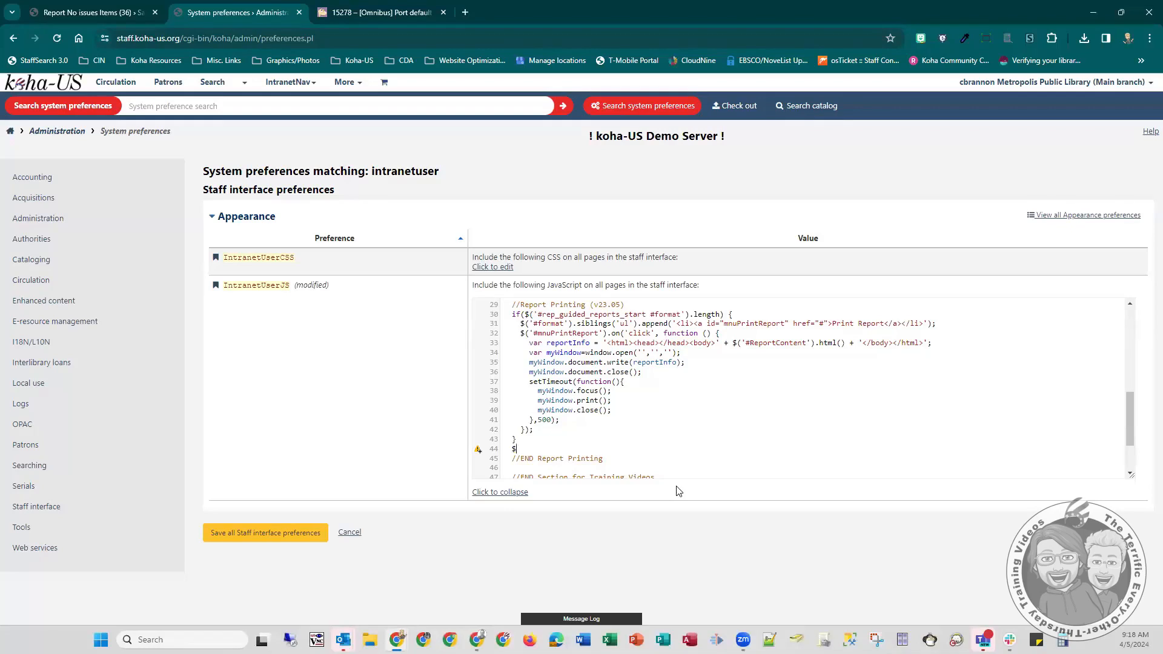
pyautogui.click(90, 12)
pyautogui.rightClick(251, 320)
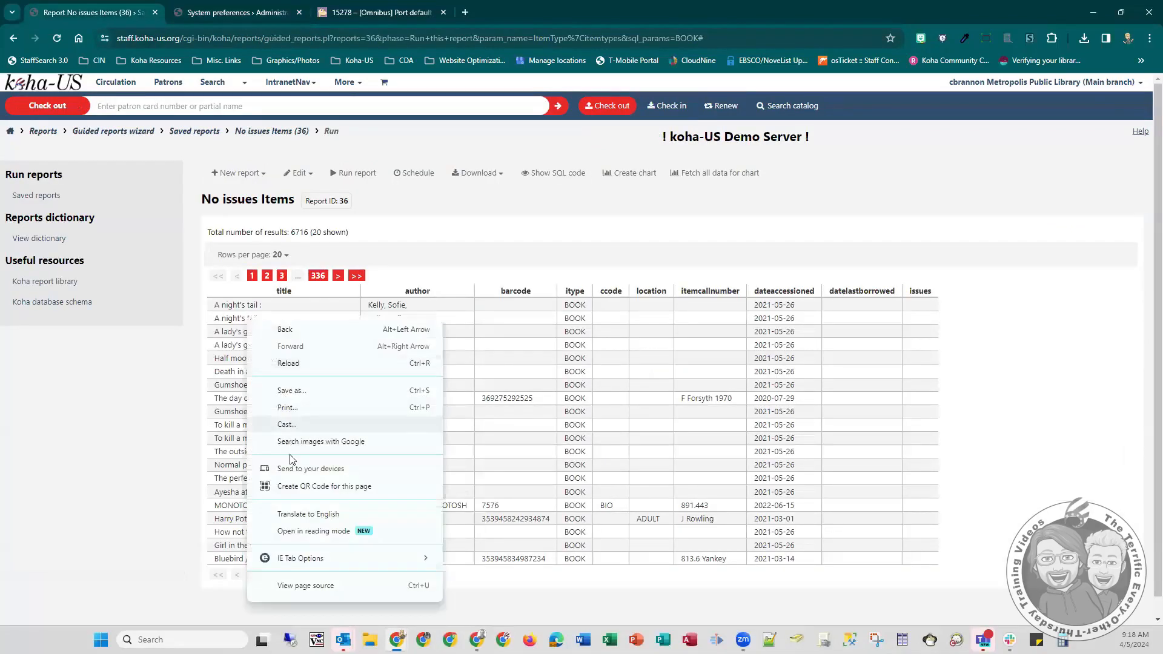
pyautogui.click(293, 589)
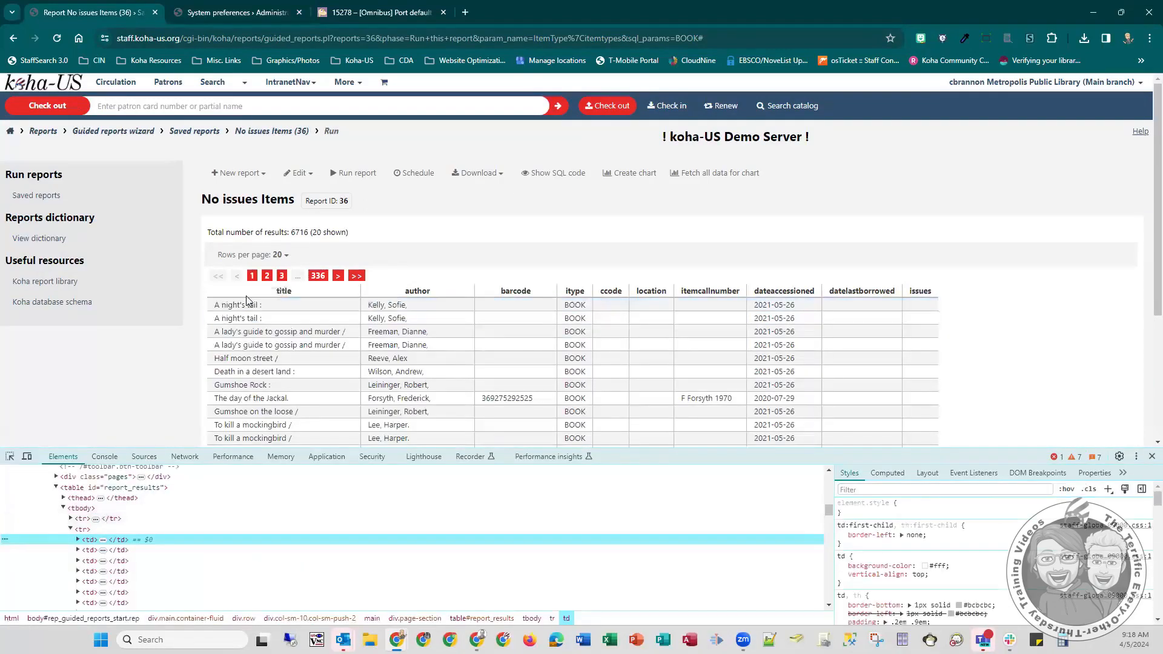
pyautogui.click(137, 490)
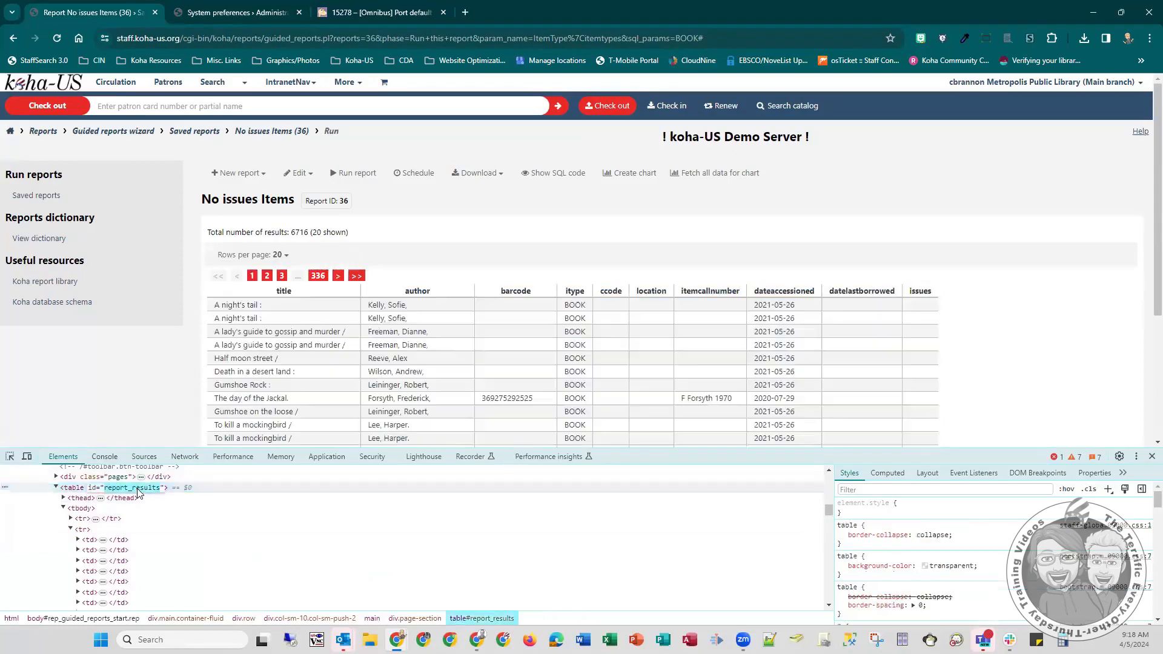
# - Complete the new IntranetUserJS line as $('#report_results').wrap('<div id="ReportContent"></div>'); with double quotes around the div's id
pyautogui.click(182, 9)
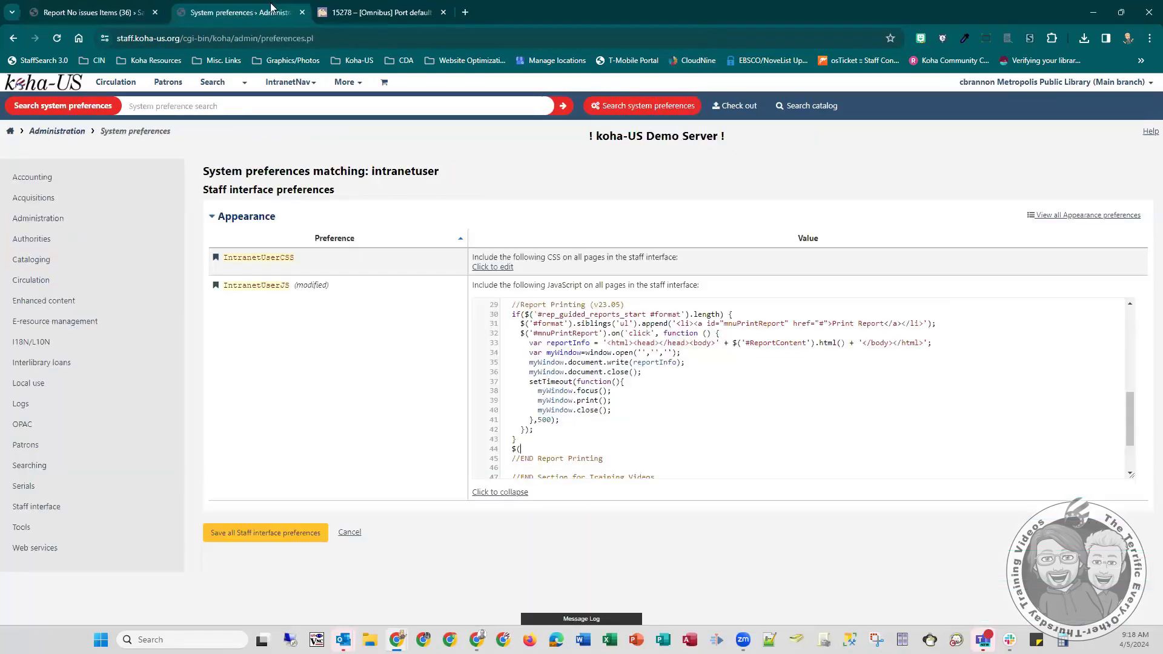
pyautogui.click(532, 452)
pyautogui.write("'#")
pyautogui.write('report_results')
pyautogui.write("'")
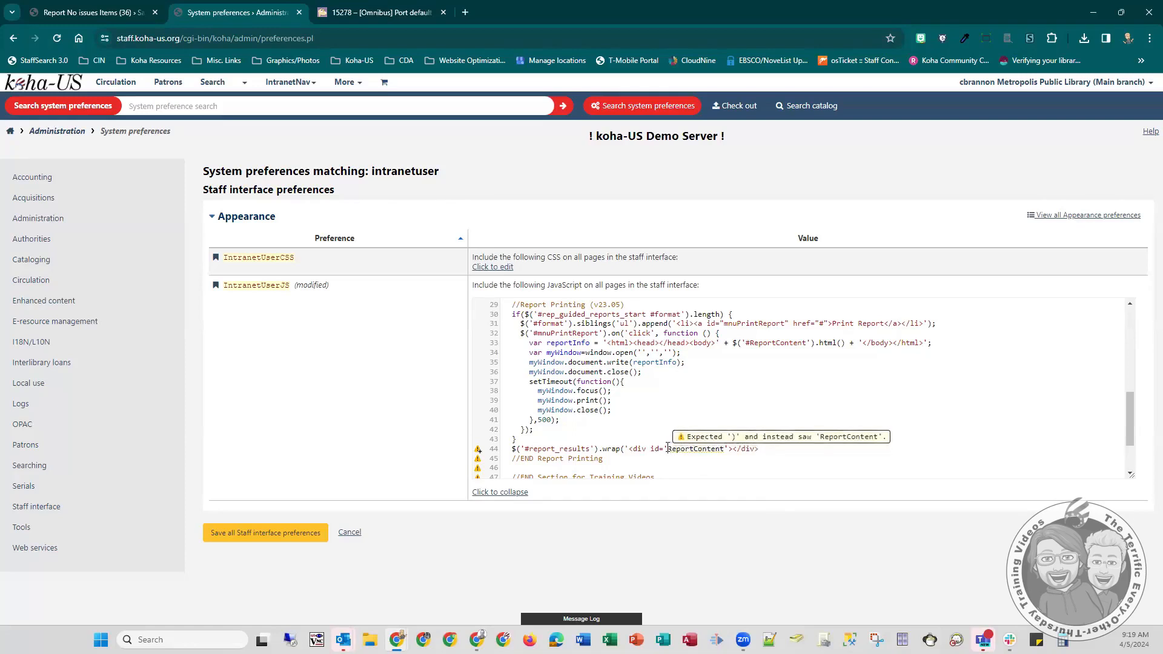
pyautogui.write('"')
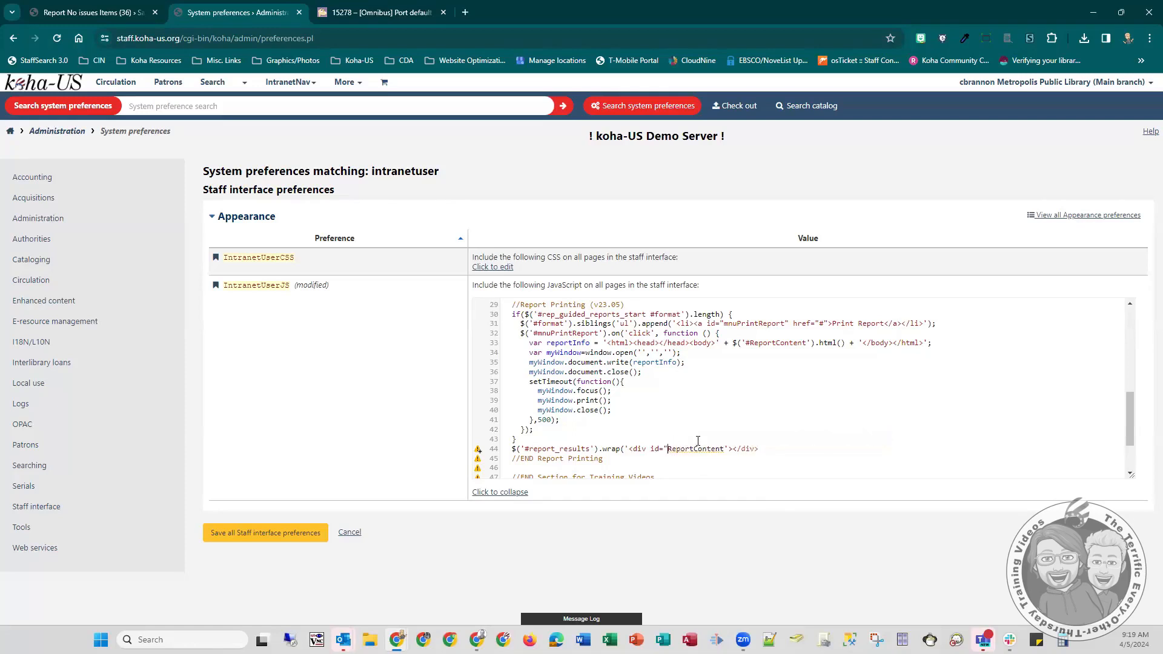
pyautogui.moveTo(729, 446); pyautogui.dragTo(724, 445)
pyautogui.write('"')
pyautogui.click(766, 447)
pyautogui.write(');')
# - Save all staff interface preferences and reload the No issues Items report page
pyautogui.click(270, 540)
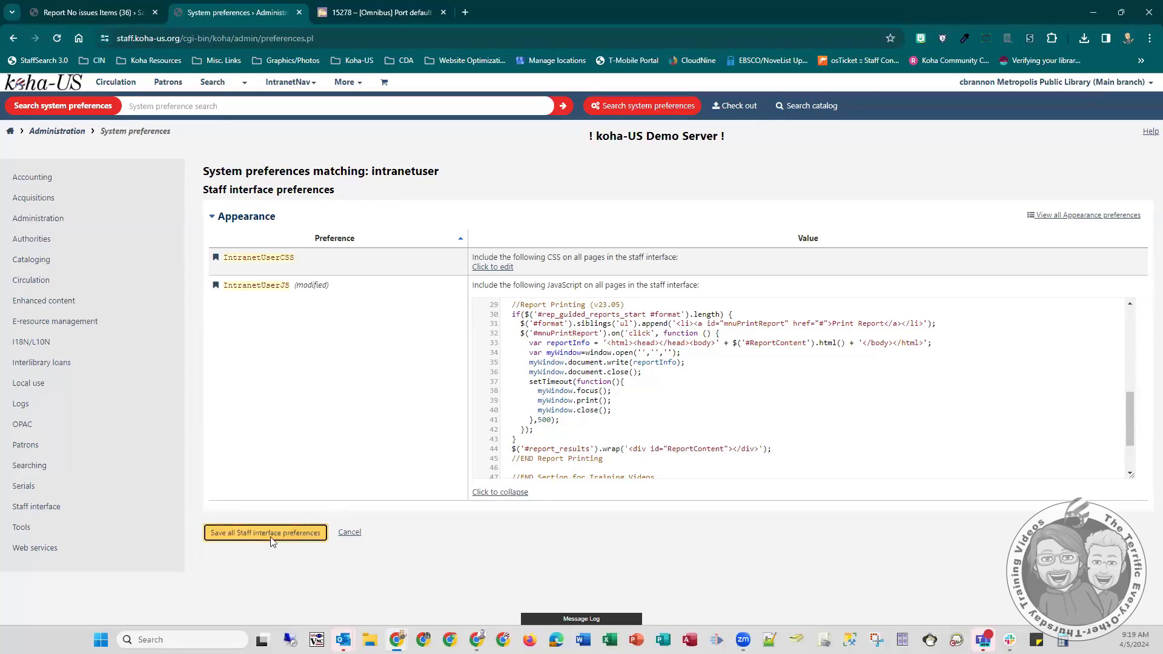
pyautogui.click(97, 12)
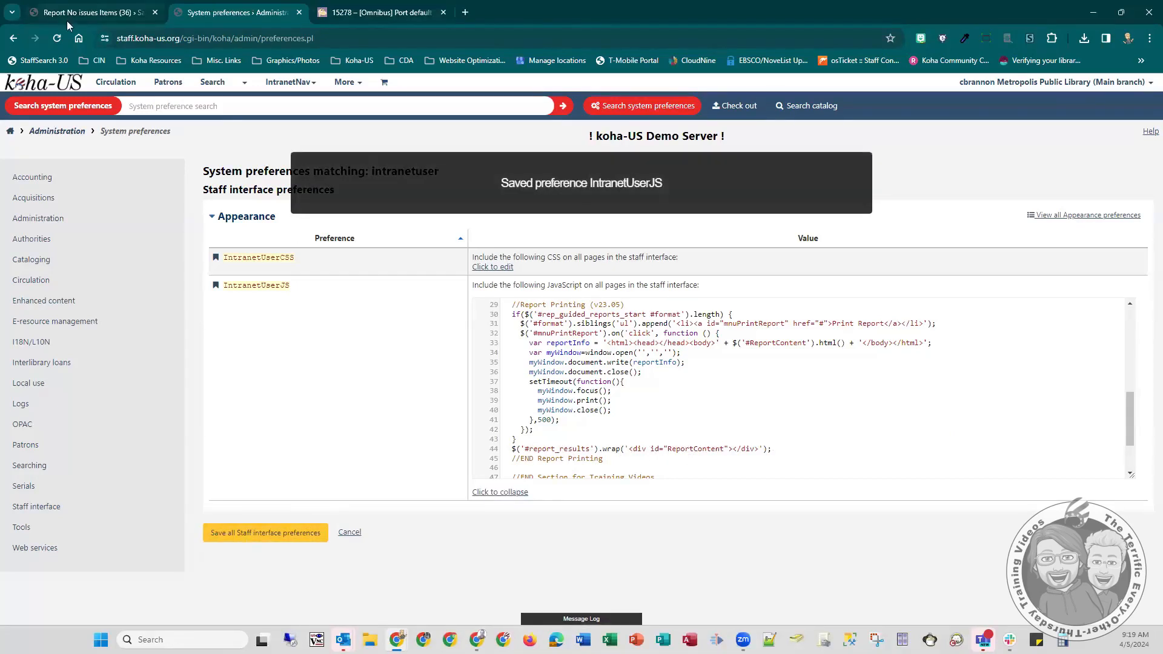
pyautogui.press('F5')
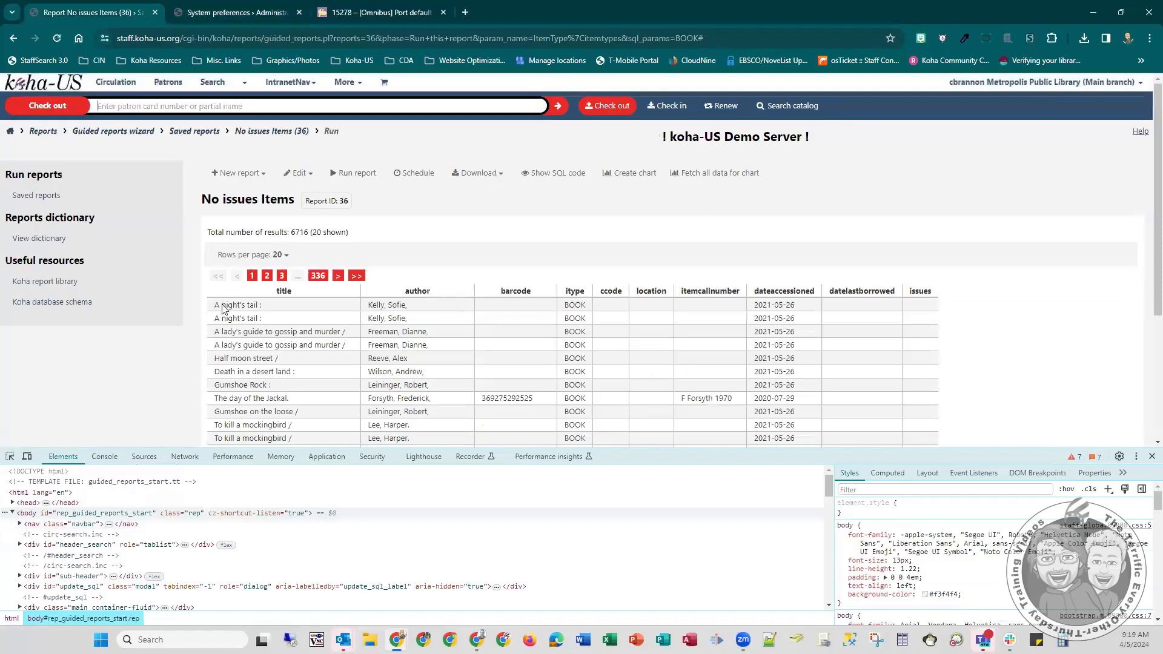
# - Inspect the first title cell of the report and examine the elements that wrap the report_results table
pyautogui.rightClick(219, 305)
pyautogui.scroll(-1, 286, 572)
pyautogui.click(280, 576)
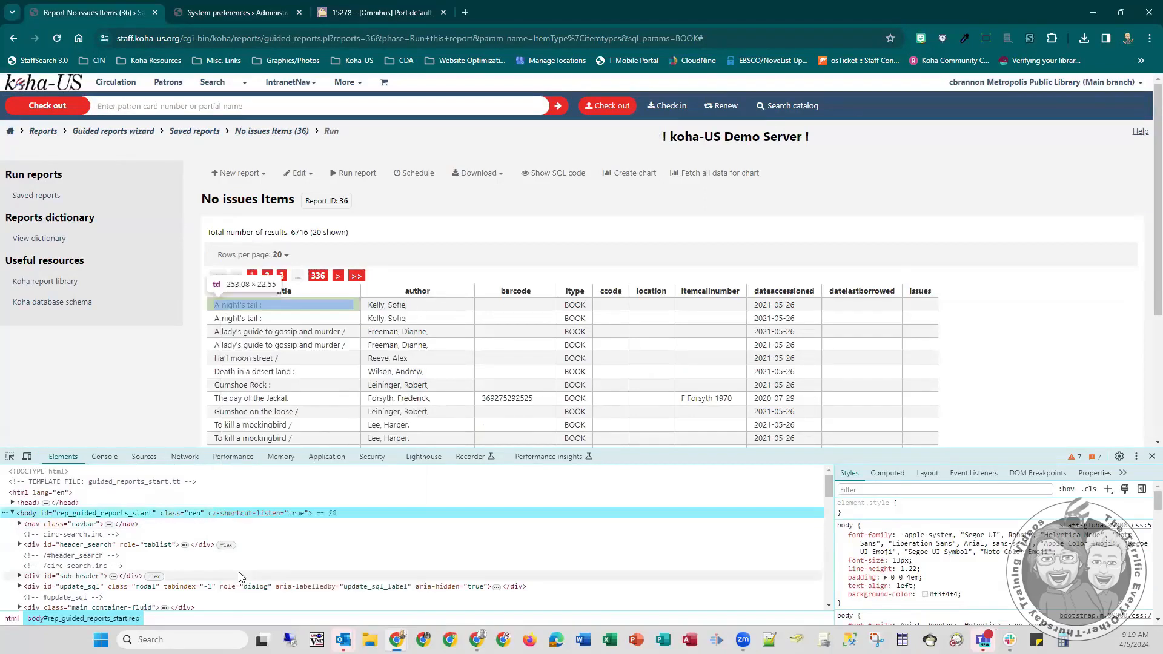
pyautogui.scroll(2, 124, 555)
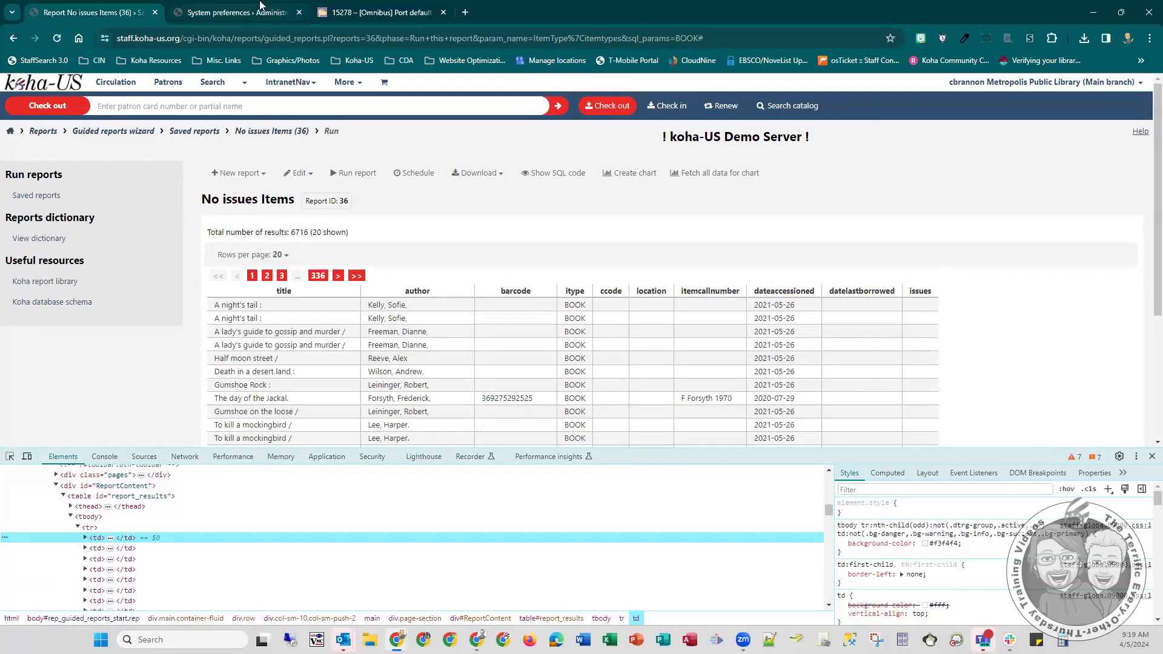
pyautogui.click(239, 12)
pyautogui.hotkey('ctrl', 'shift', 'Tab')
# - Test the Print Report option from the report's download choices, cancel the print dialog and close the developer tools
pyautogui.click(479, 174)
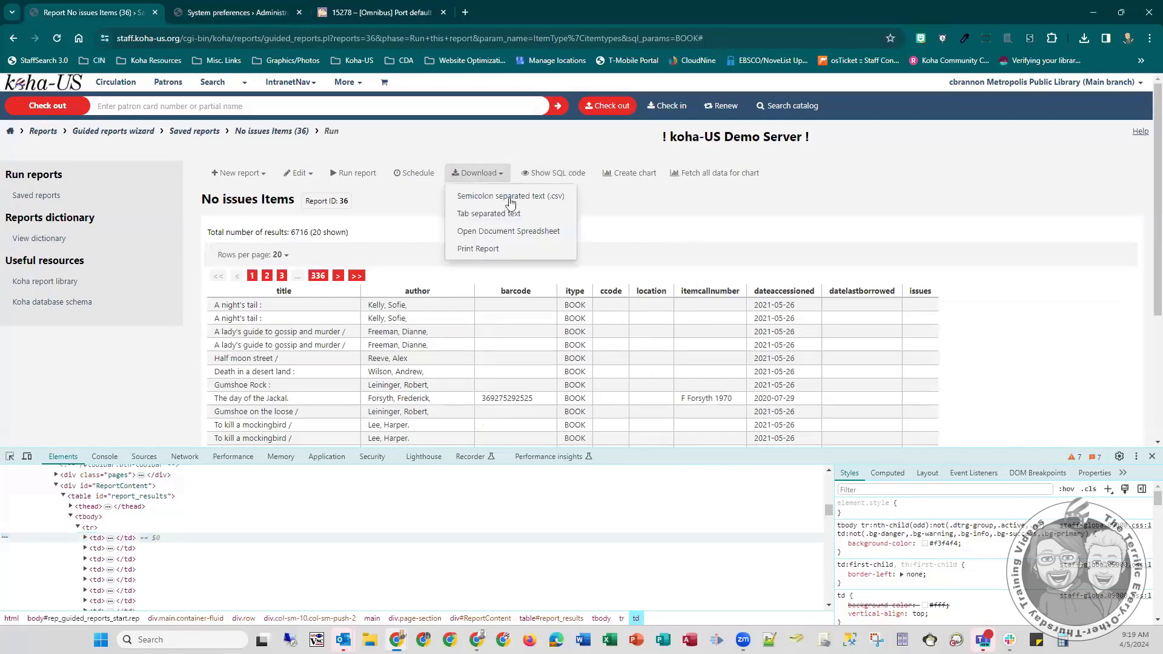
pyautogui.click(479, 250)
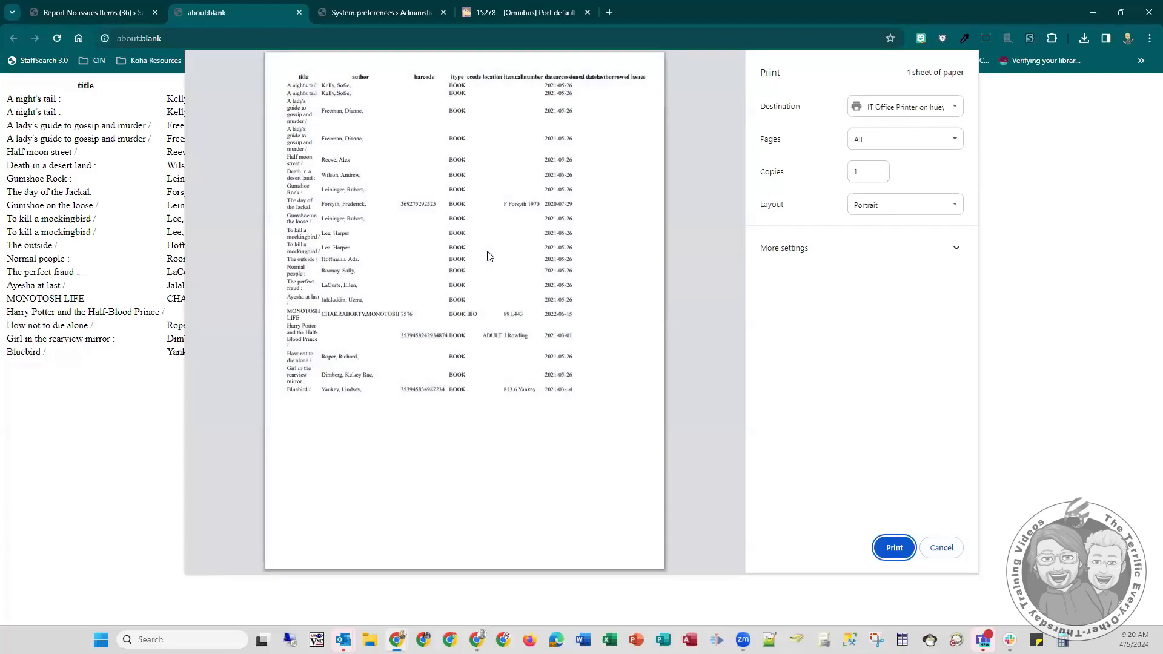
pyautogui.press('Escape')
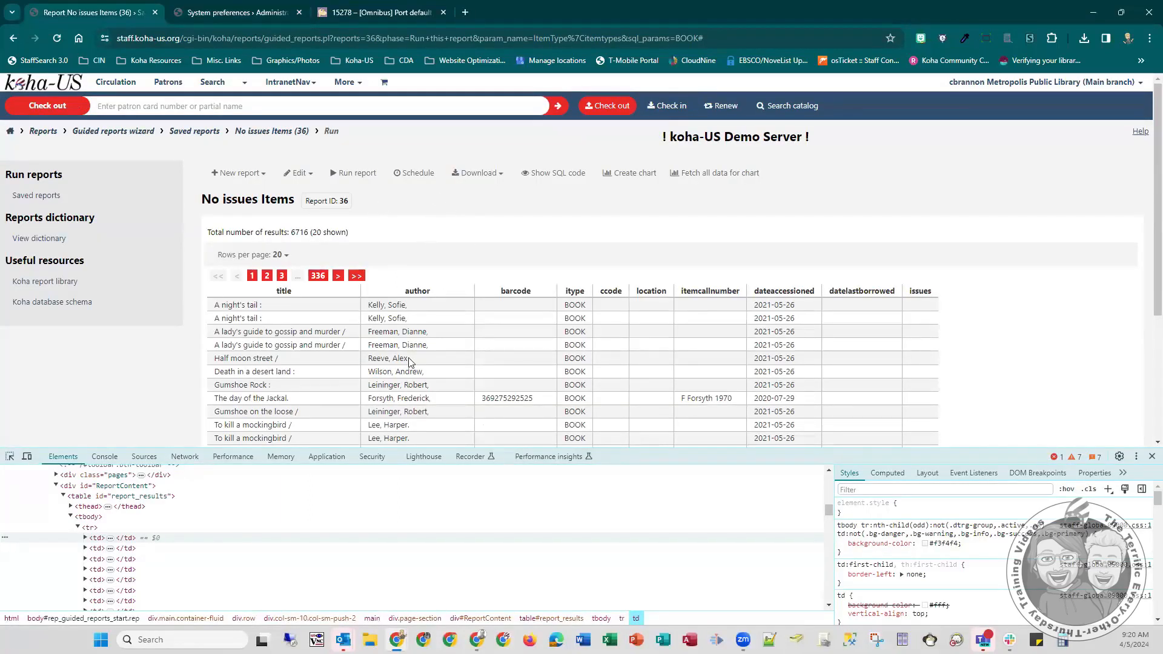
pyautogui.click(1150, 456)
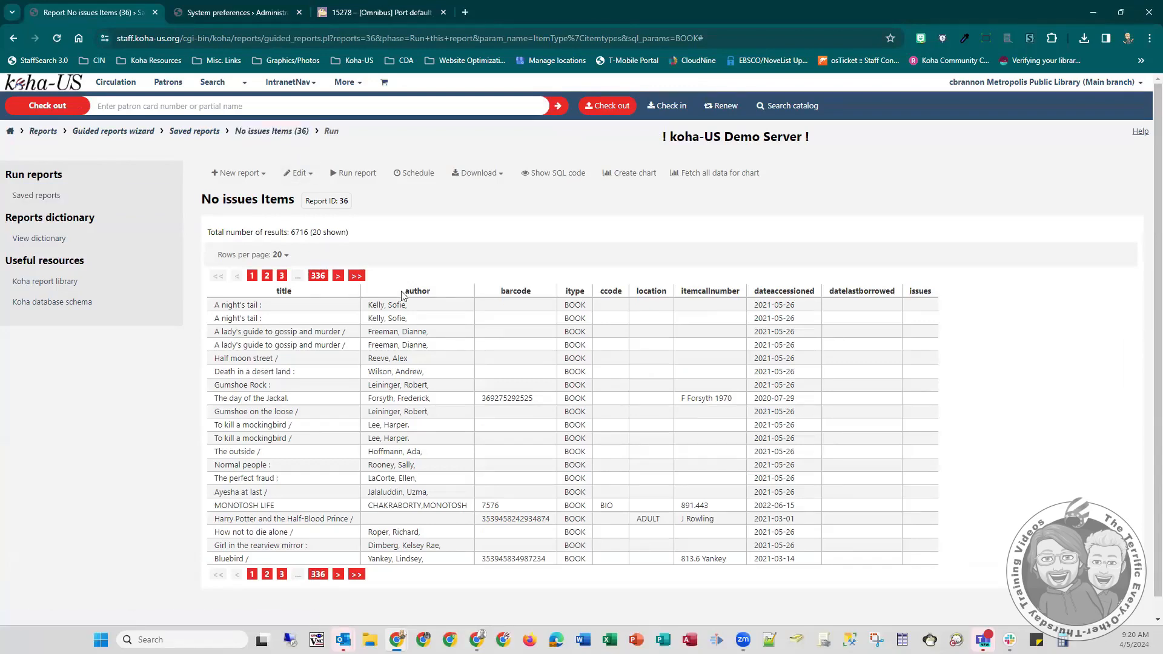
# - Open the Koha home page in a new tab and start a new Reports notice in the Notices and slips tool
pyautogui.rightClick(45, 81)
pyautogui.click(118, 96)
pyautogui.click(227, 12)
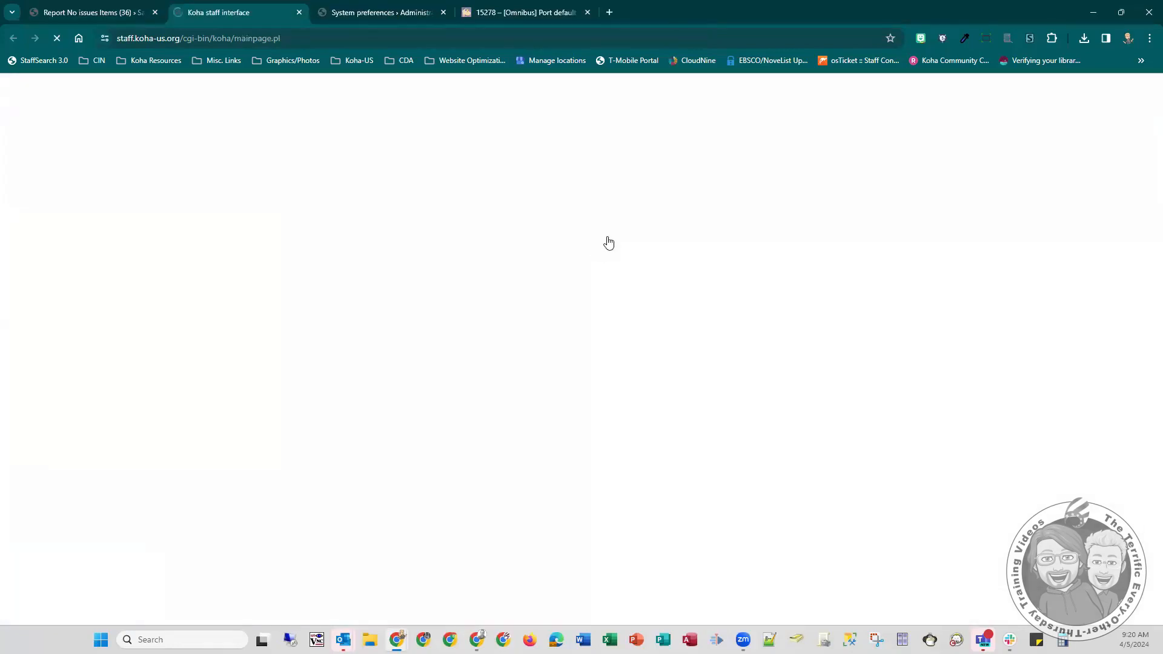
pyautogui.click(688, 363)
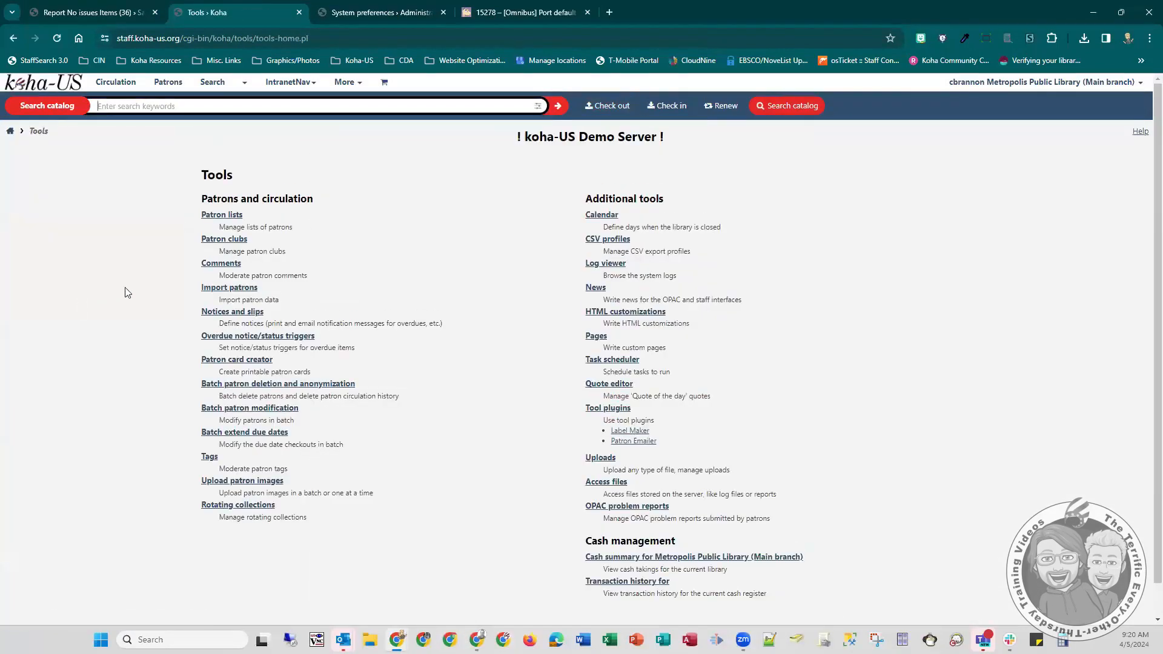
pyautogui.click(240, 313)
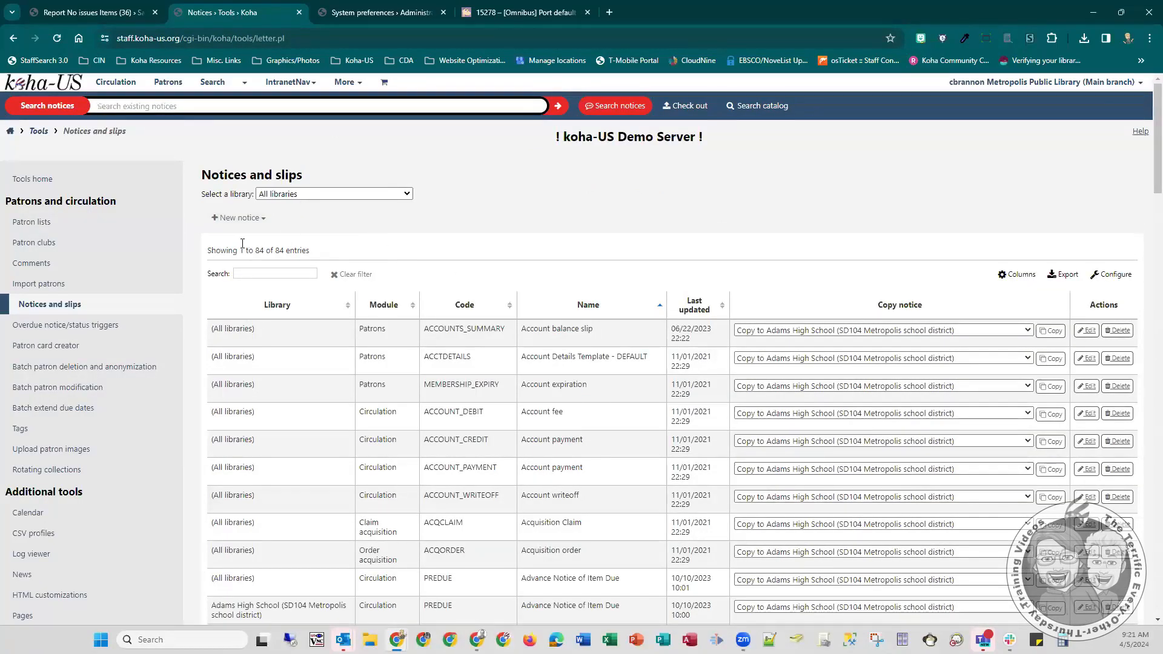
pyautogui.click(234, 224)
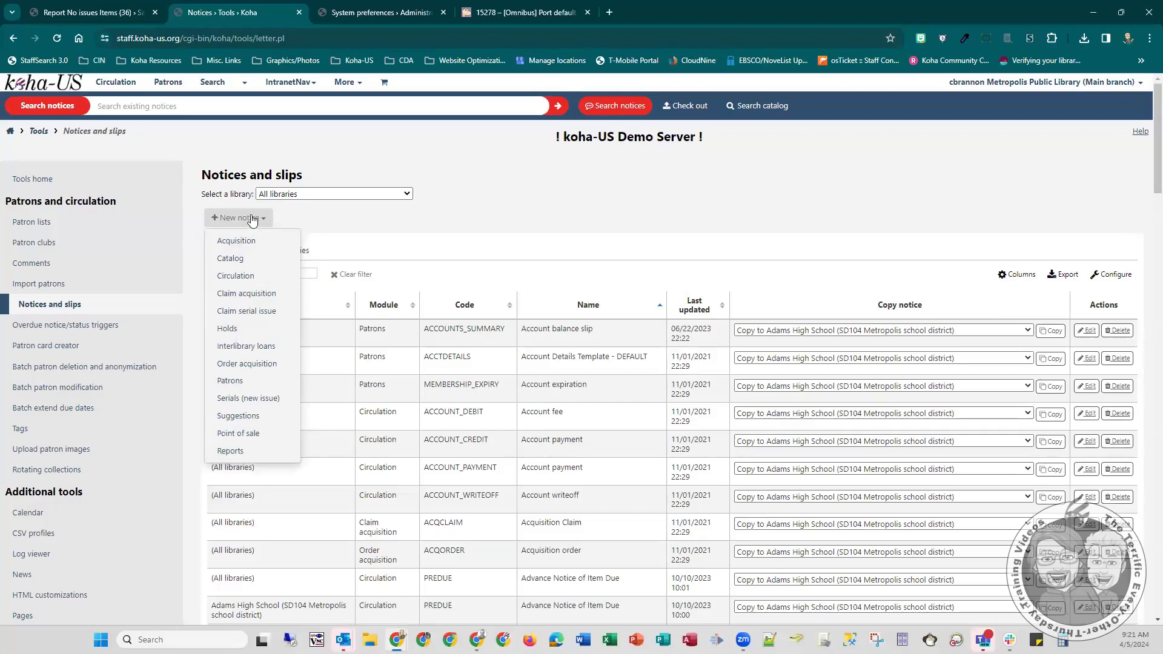
pyautogui.click(230, 452)
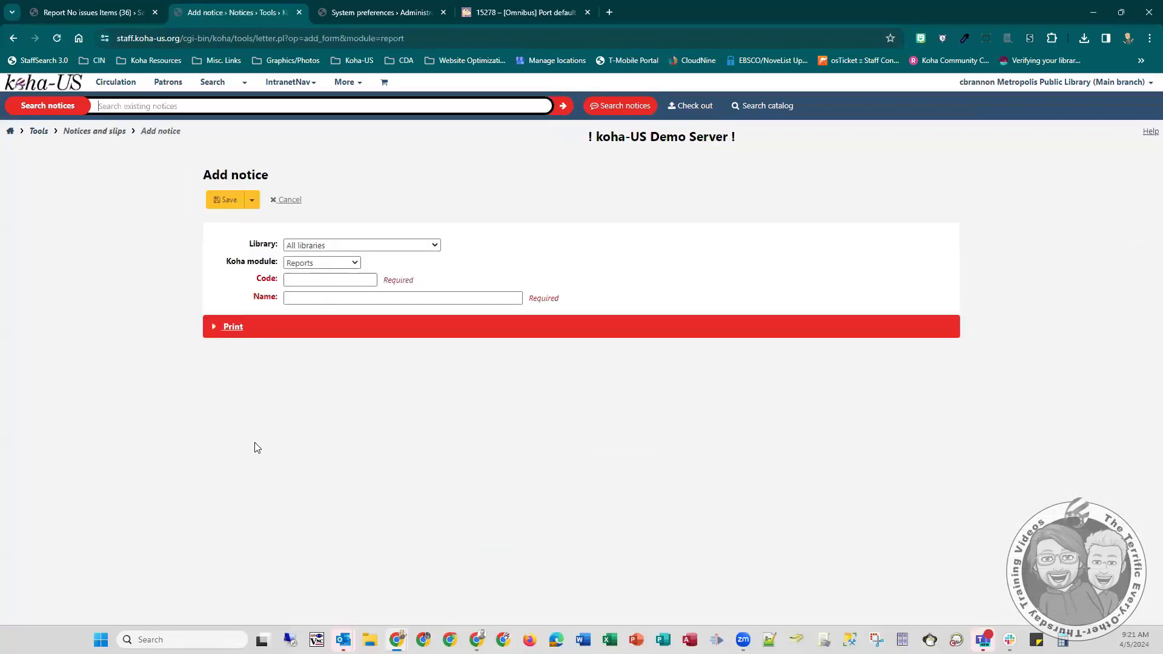
# - Set the new notice's code to REPORTS and its name to Report Template
pyautogui.click(302, 277)
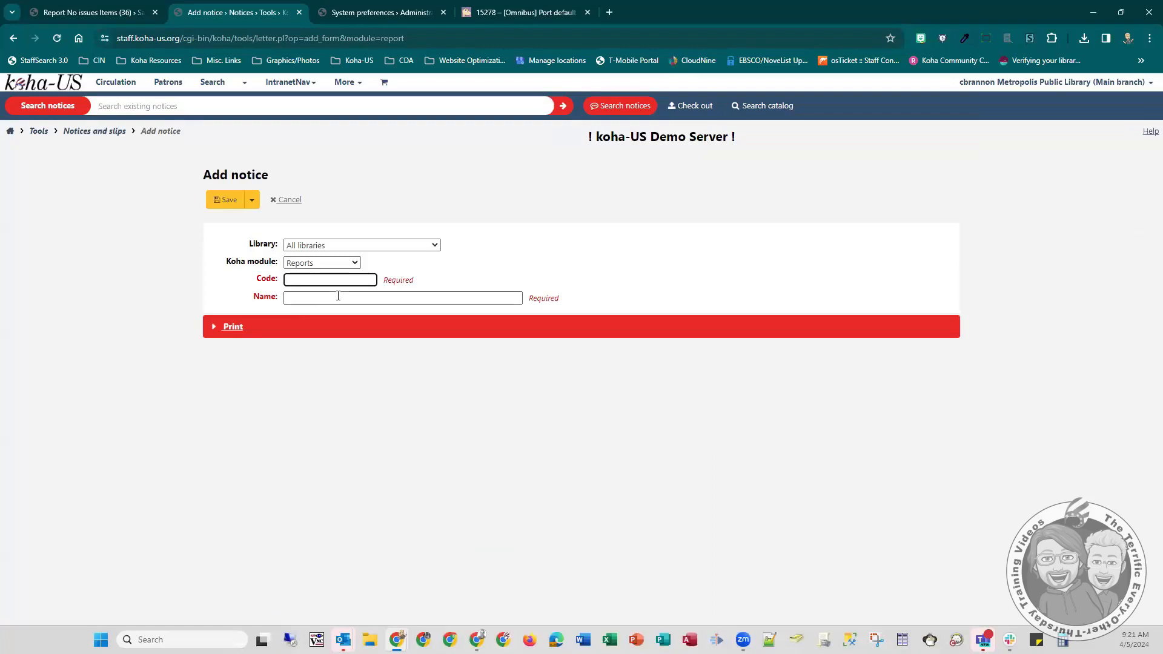
pyautogui.write('REPORTS')
pyautogui.click(338, 296)
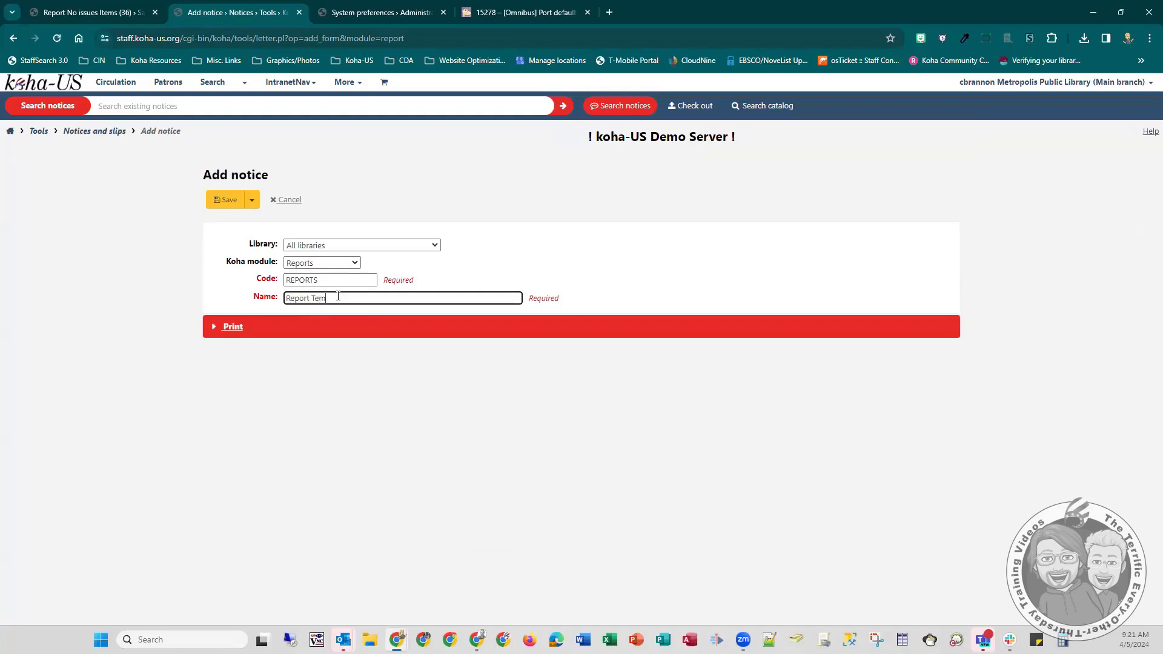
pyautogui.write('Report Template')
# - Expand the notice's Print section, check the report page's download choices, and set the file name to Formatted Report
pyautogui.click(213, 328)
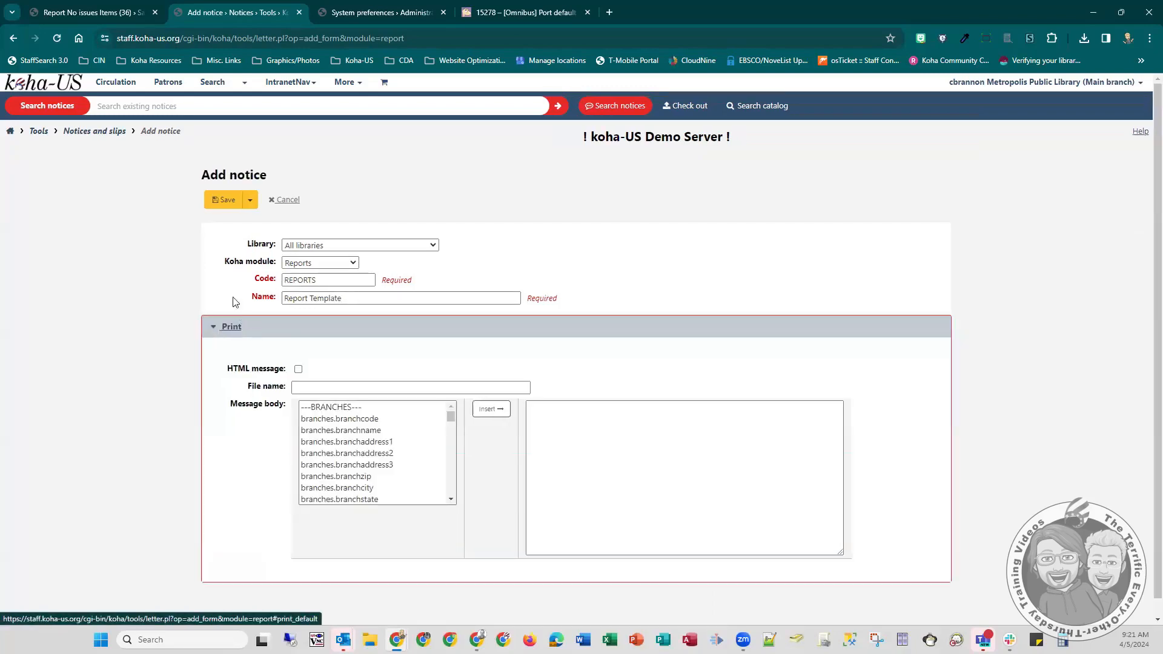
pyautogui.click(209, 331)
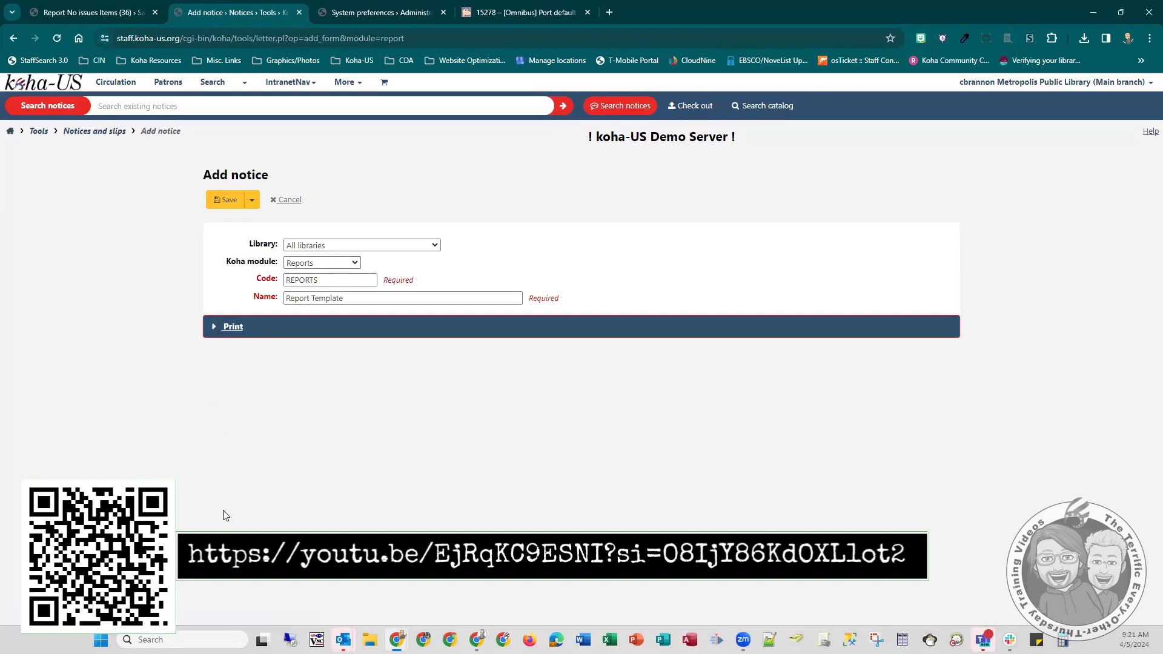
pyautogui.click(213, 329)
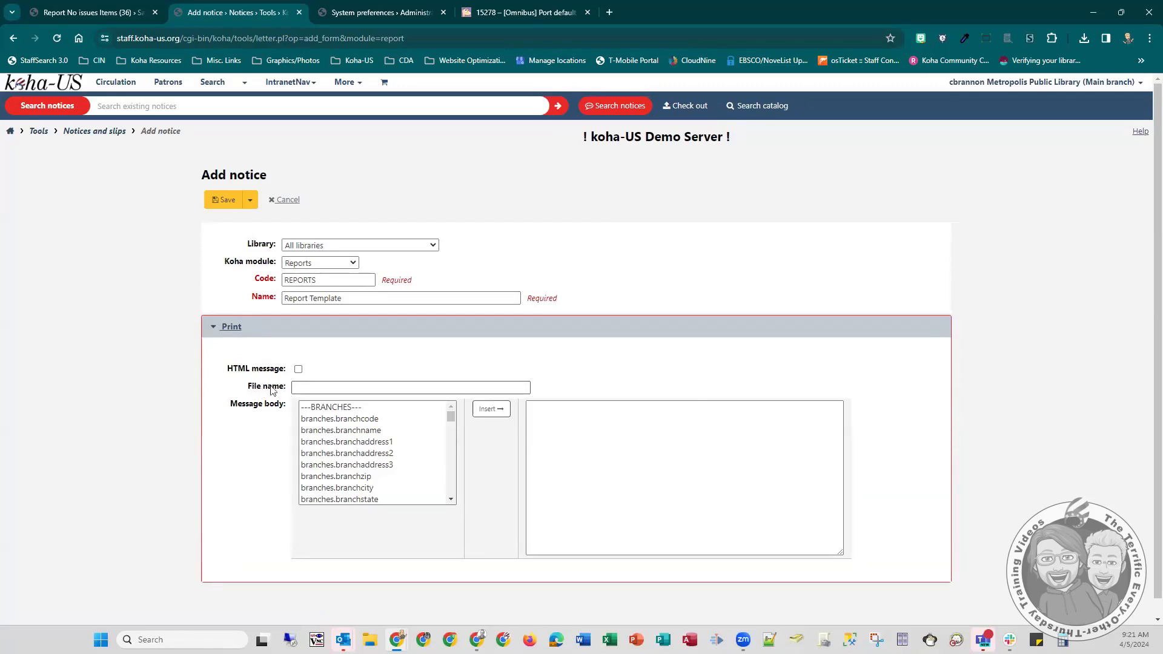
pyautogui.click(304, 389)
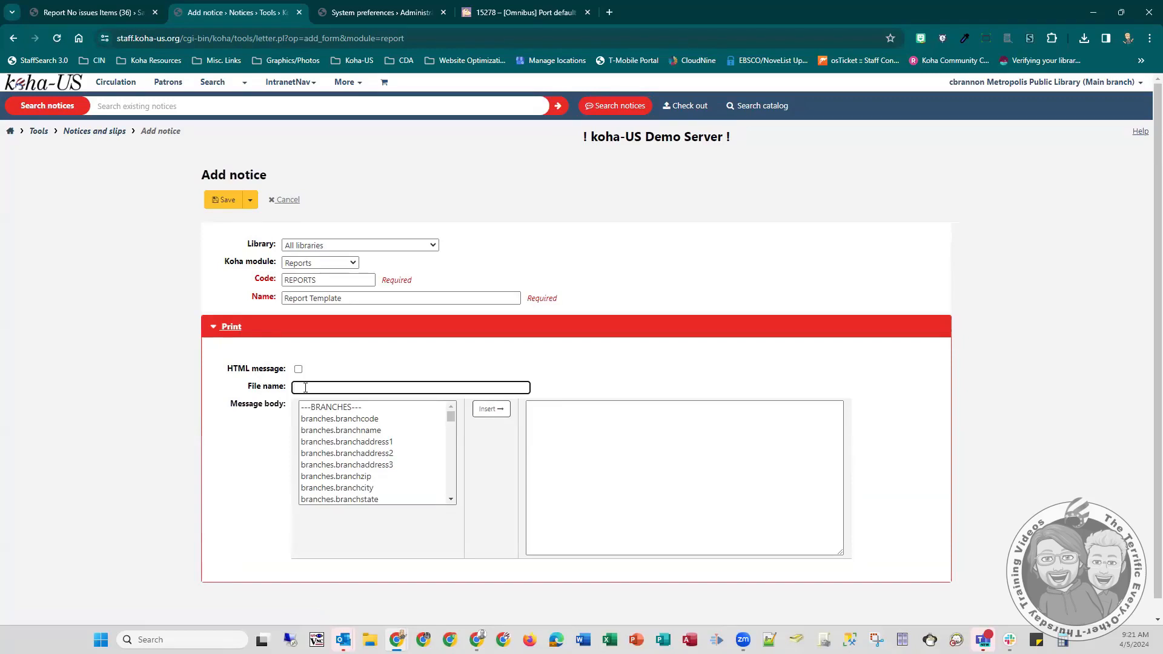
pyautogui.click(88, 12)
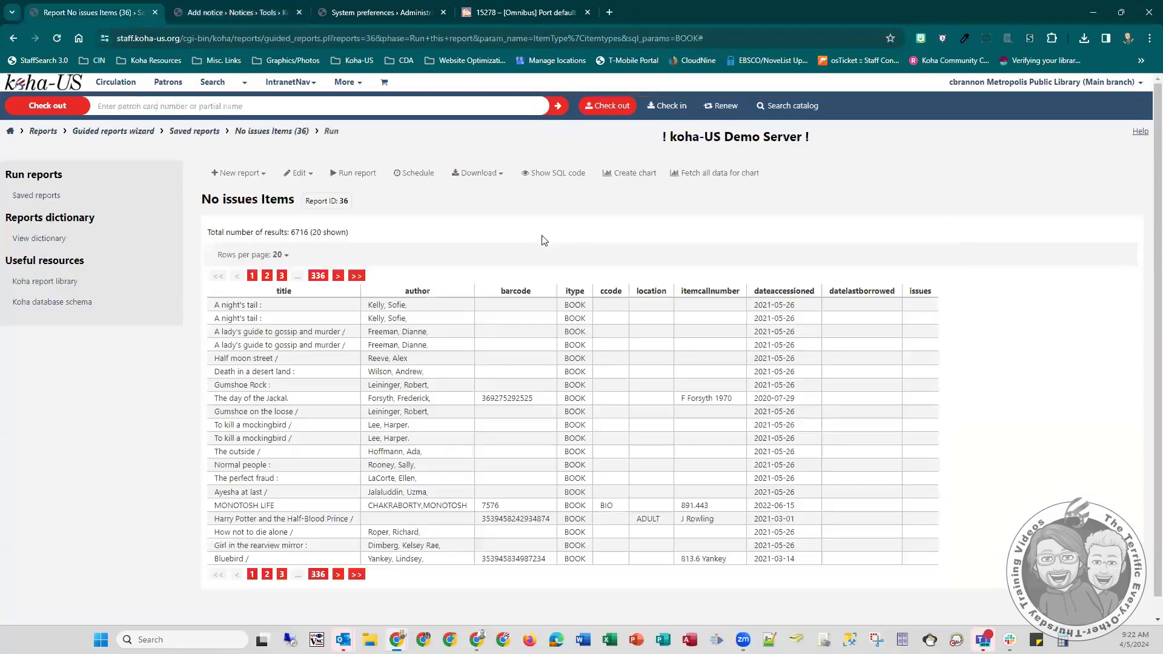
pyautogui.click(481, 174)
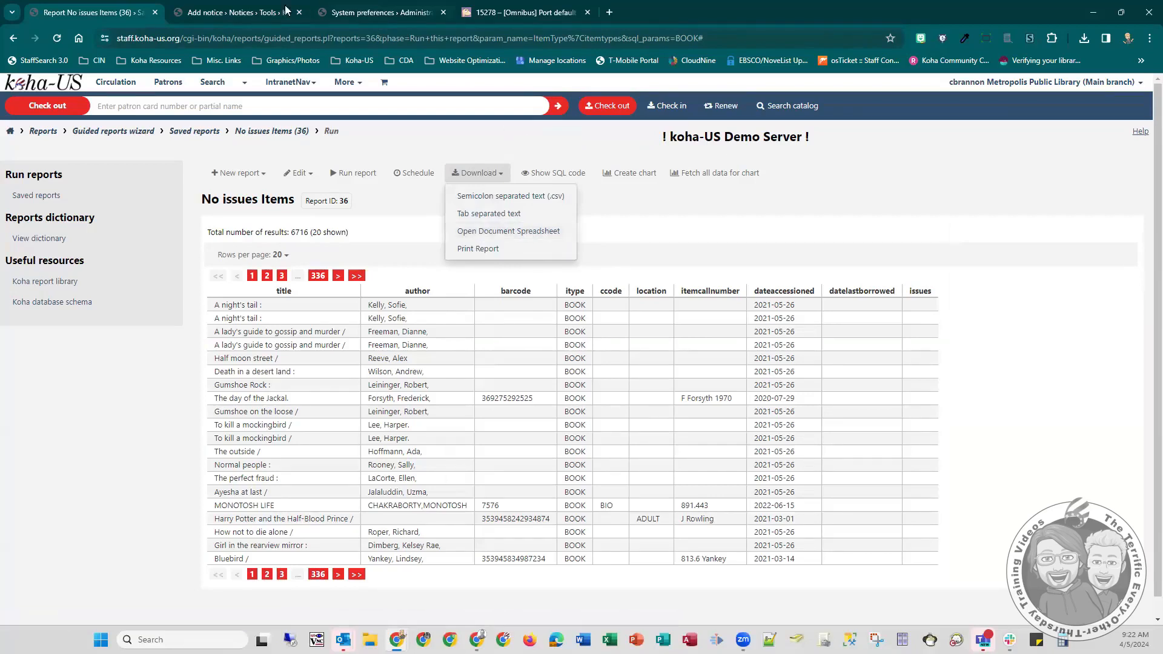
pyautogui.click(237, 12)
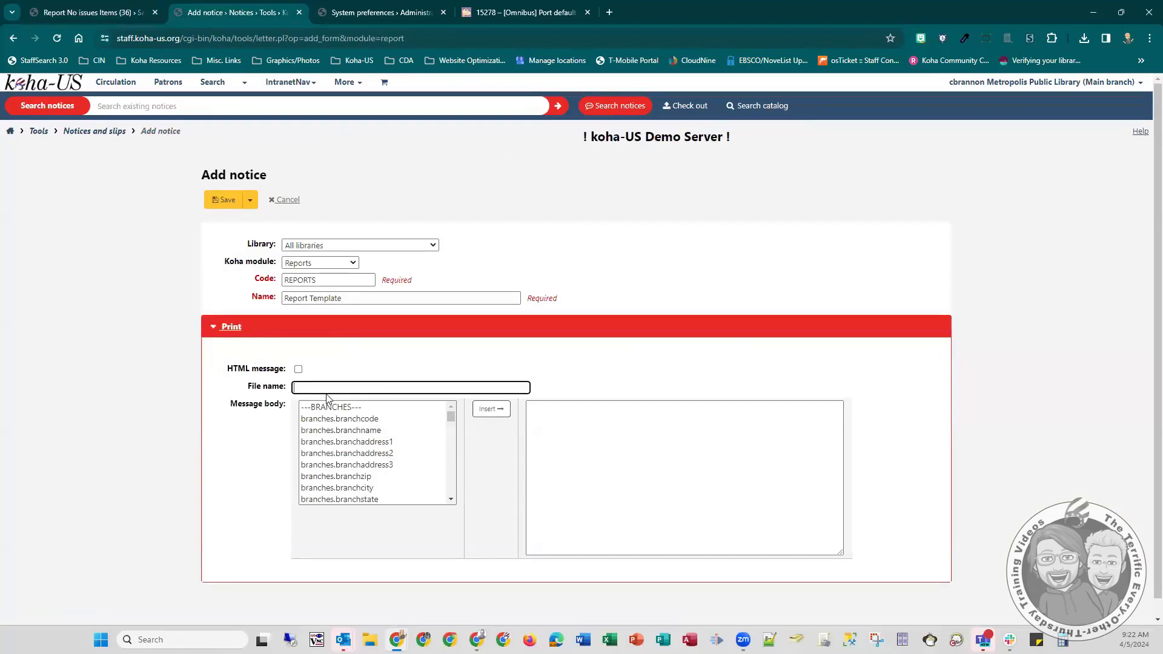
pyautogui.write('Formatted Report')
# - Fill the message body with the loop lines [% FOREACH d IN data %] and [% END %], separated by a blank line
pyautogui.click(566, 411)
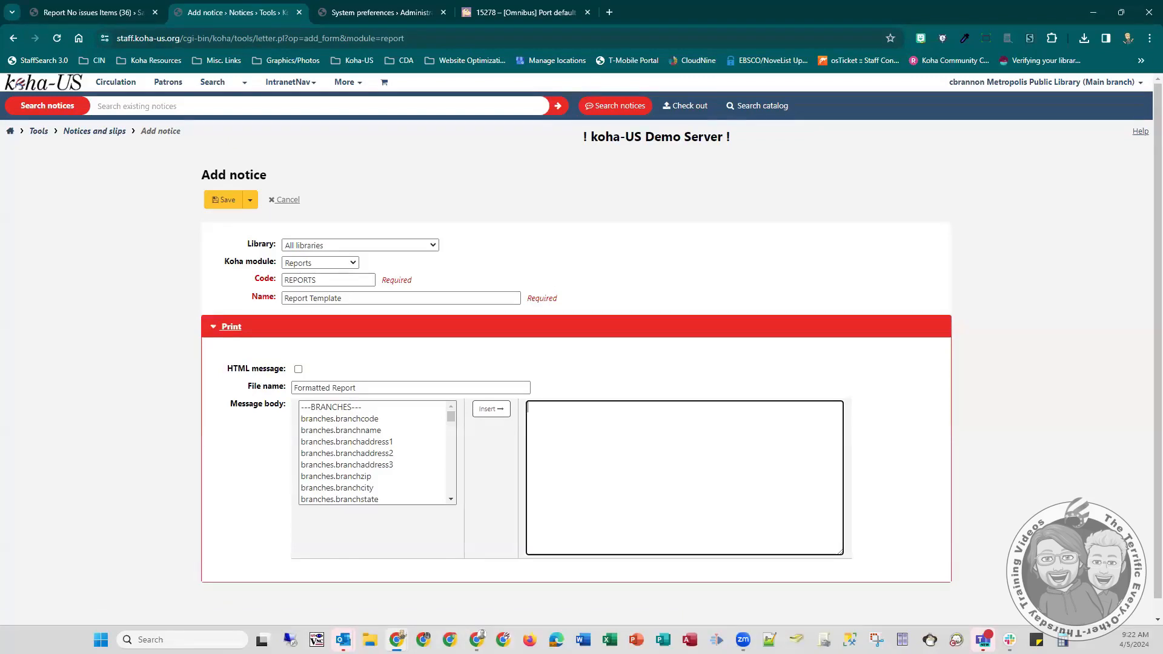
pyautogui.hotkey('alt', 'Tab')
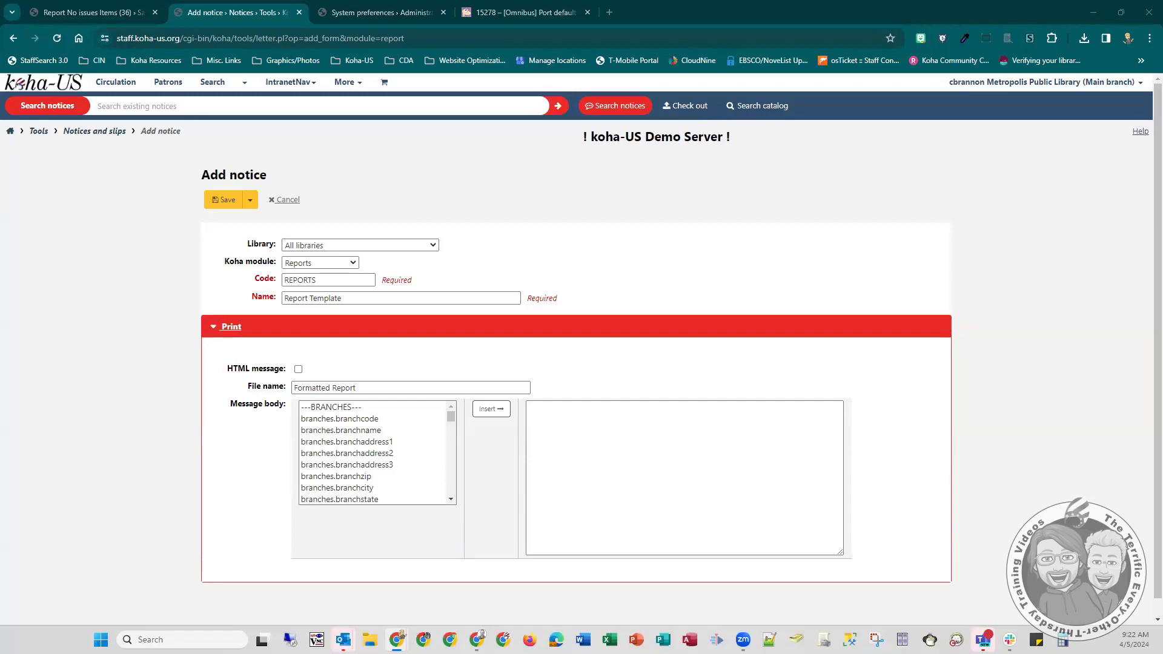
pyautogui.click(561, 417)
pyautogui.write('[% FOREACH d IN data %]')
pyautogui.click(658, 412)
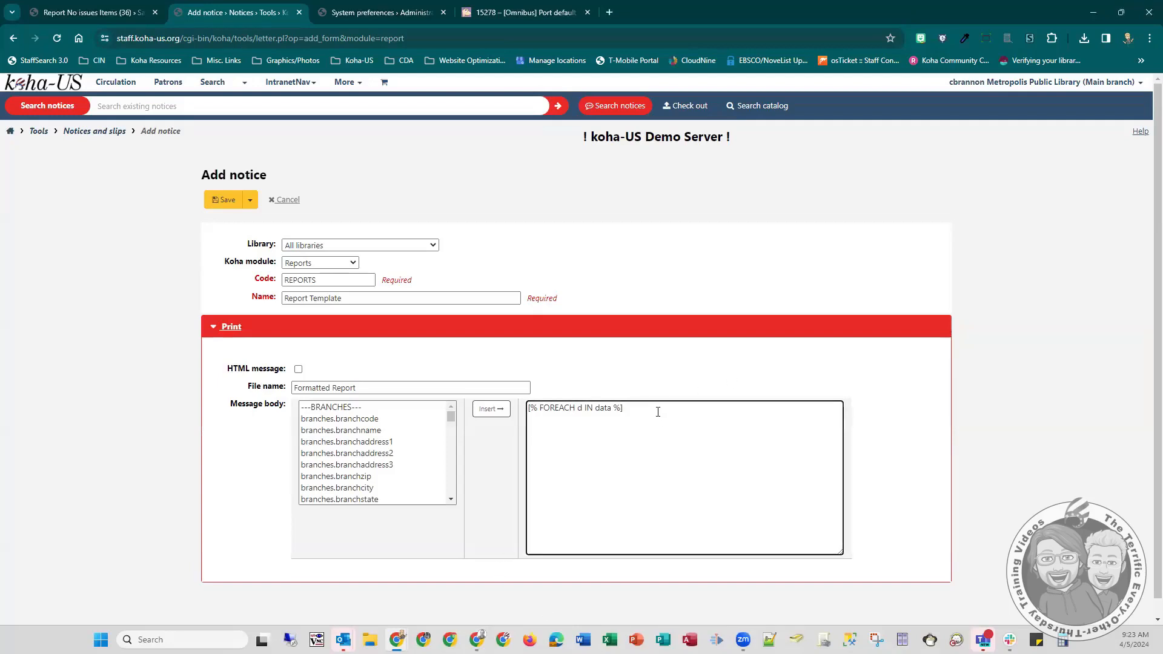
pyautogui.write('[% END %]')
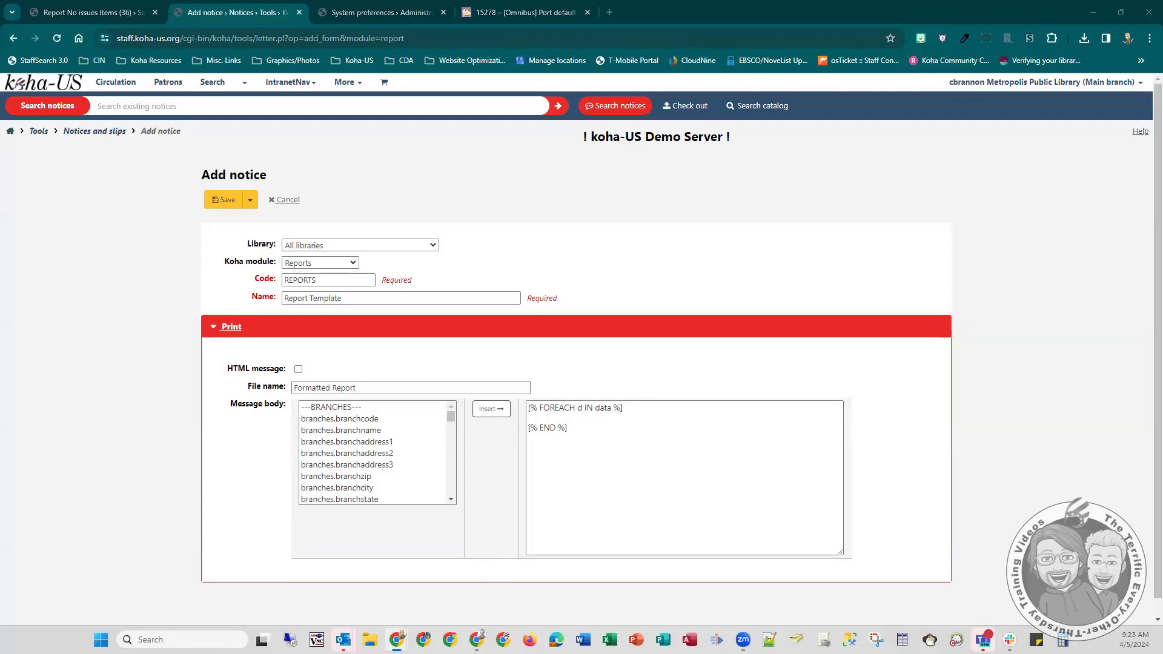
# - Add the line [% d.title %] inside the loop, checking the report's column names for the field, and save the notice
pyautogui.click(553, 418)
pyautogui.write('[% d.Type %]')
pyautogui.moveTo(564, 418); pyautogui.dragTo(548, 418)
pyautogui.press('BackSpace')
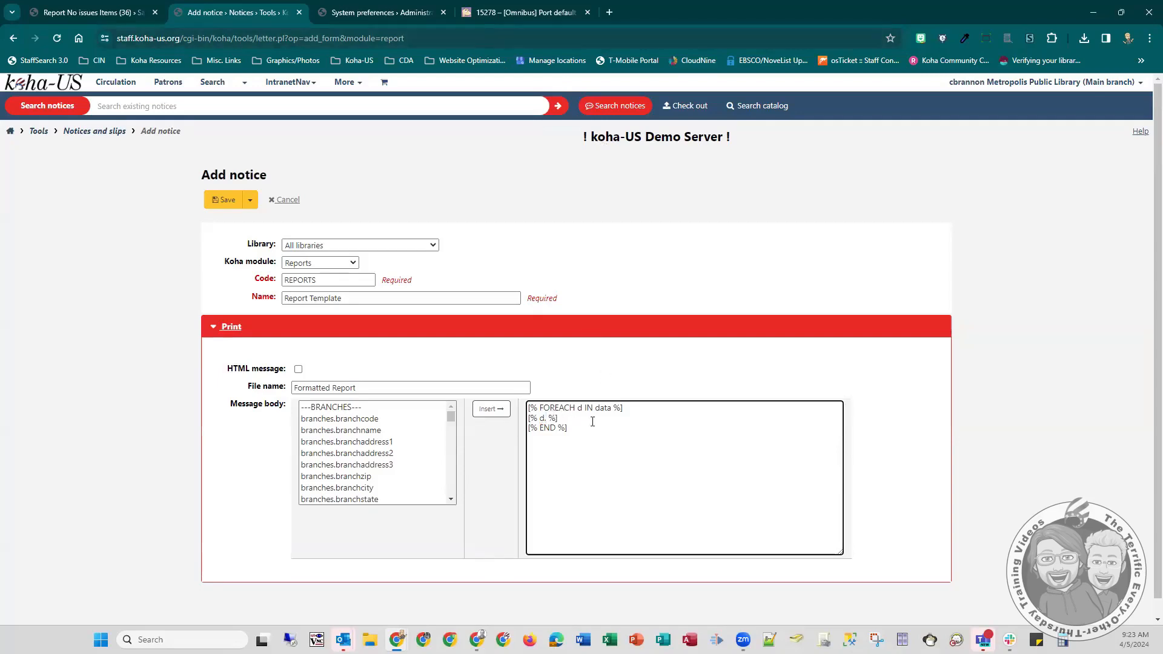
pyautogui.click(393, 8)
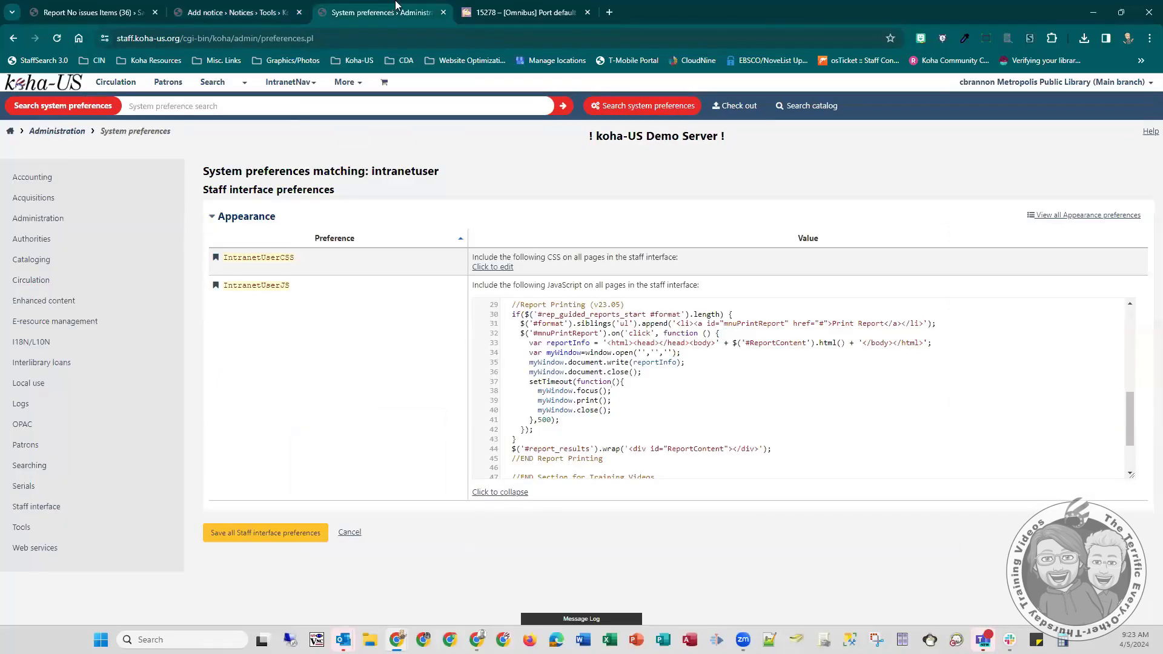
pyautogui.click(101, 7)
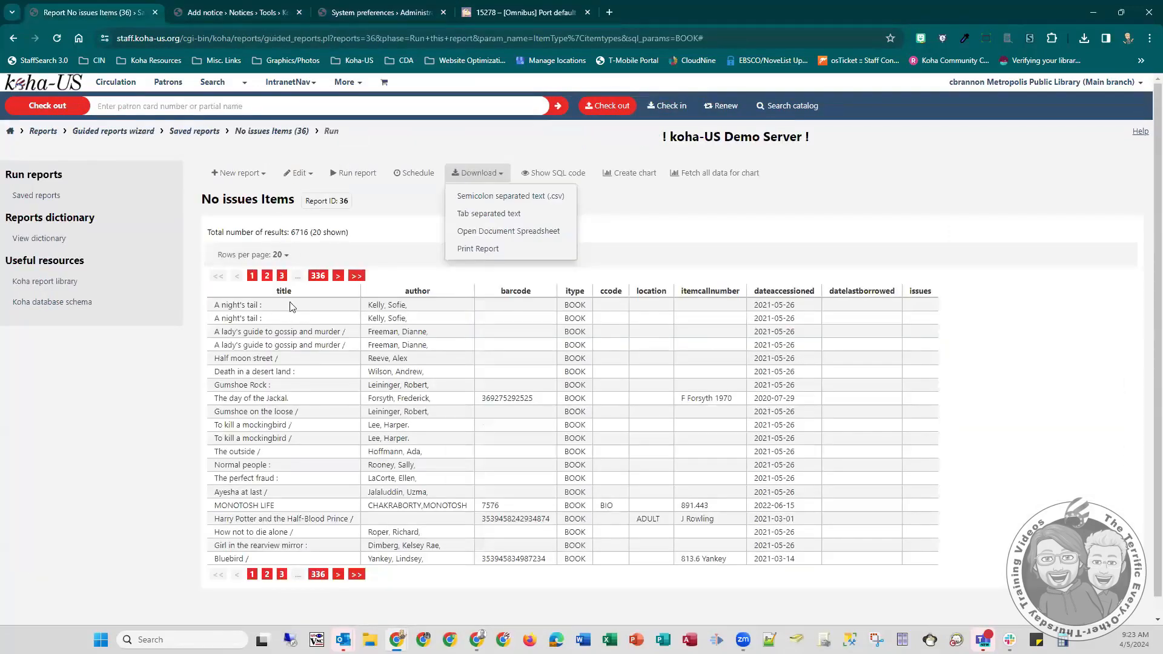
pyautogui.click(387, 12)
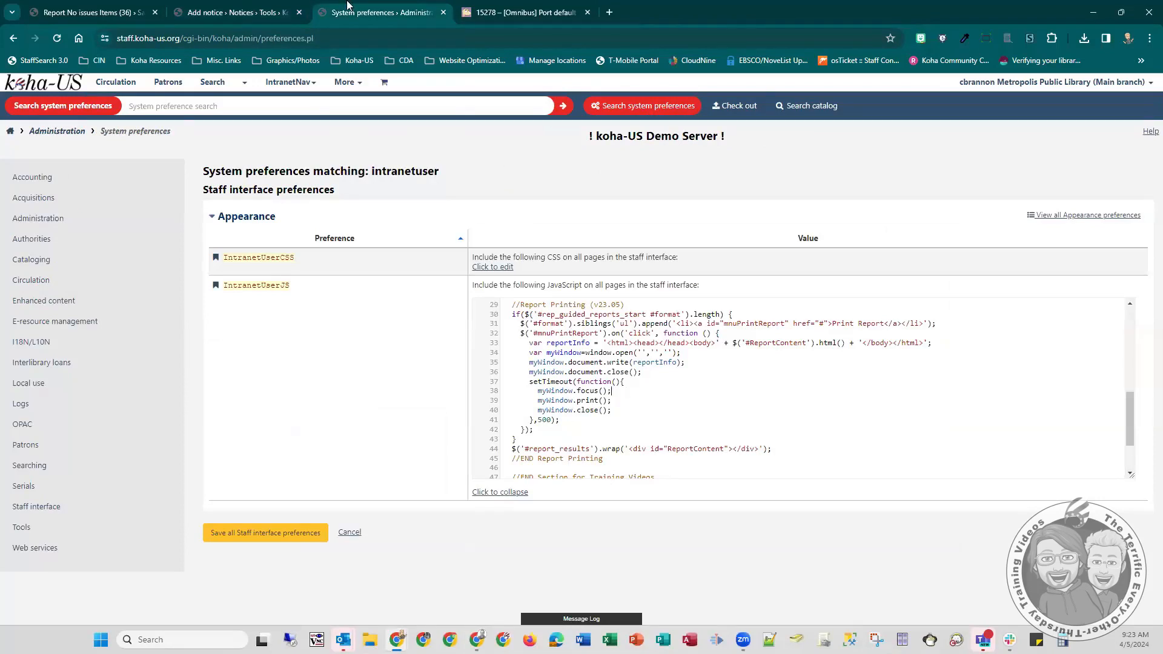
pyautogui.click(252, 11)
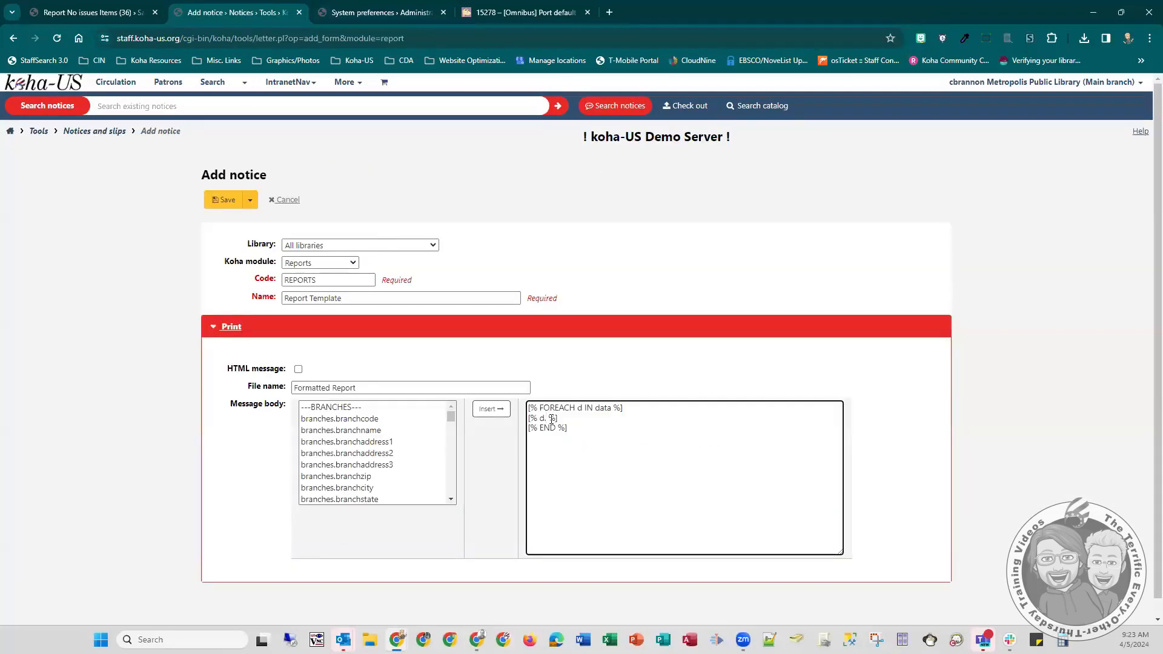
pyautogui.write('title')
pyautogui.click(224, 200)
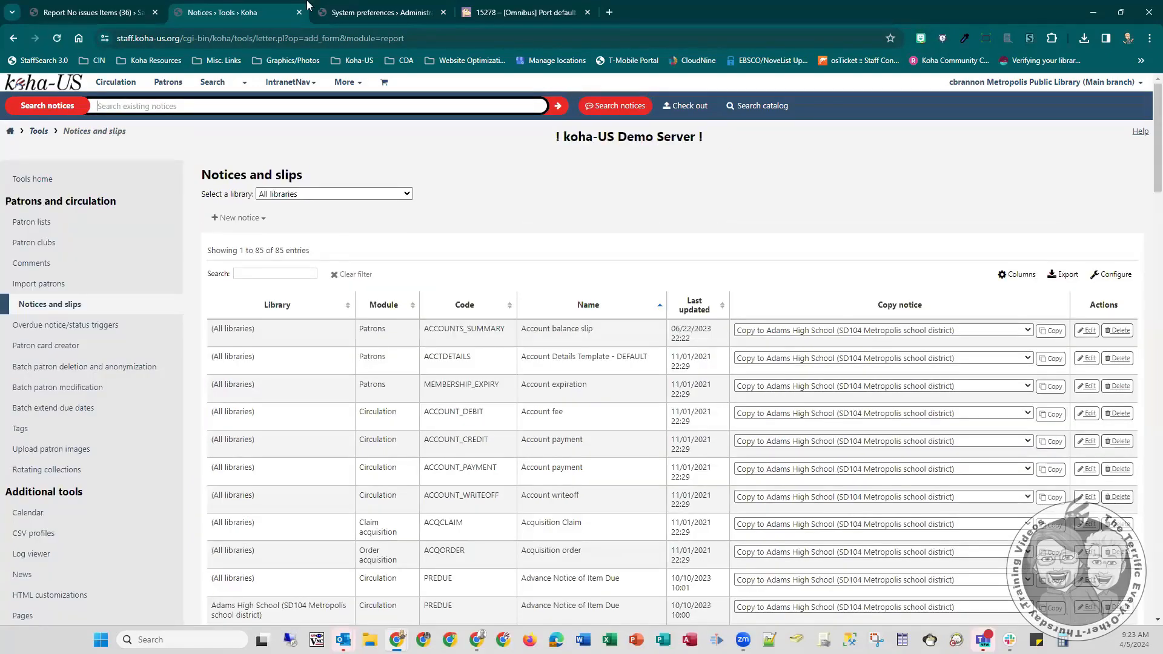
# - Reload the No issues Items report page and run the report with the Report Template
pyautogui.click(120, 8)
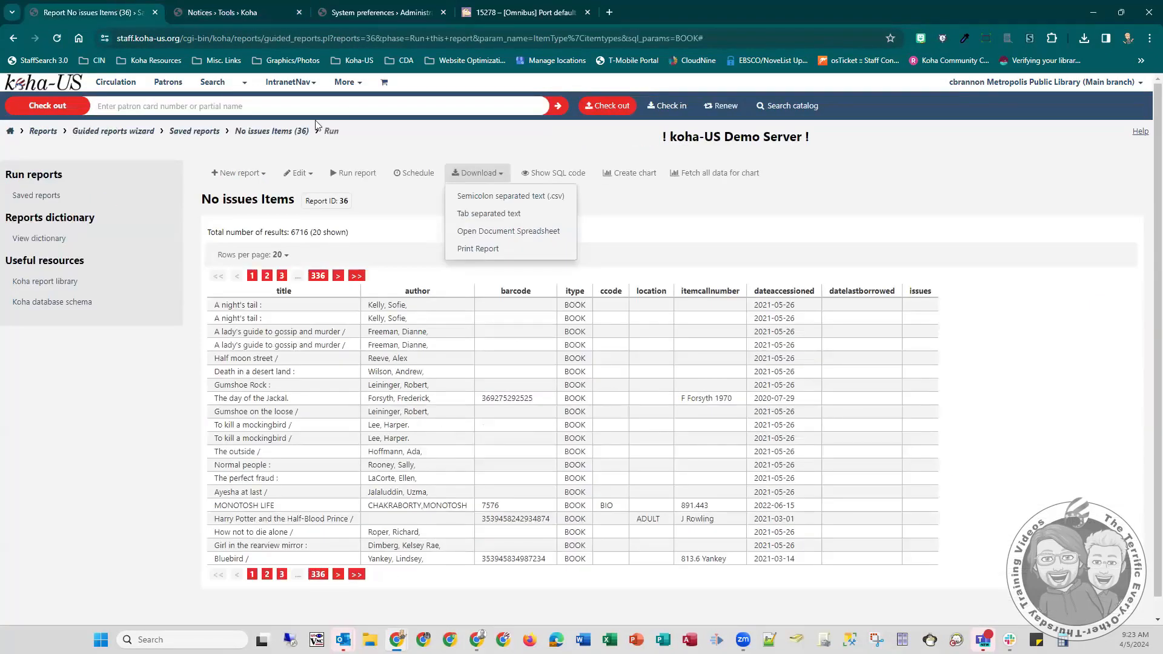
pyautogui.click(56, 38)
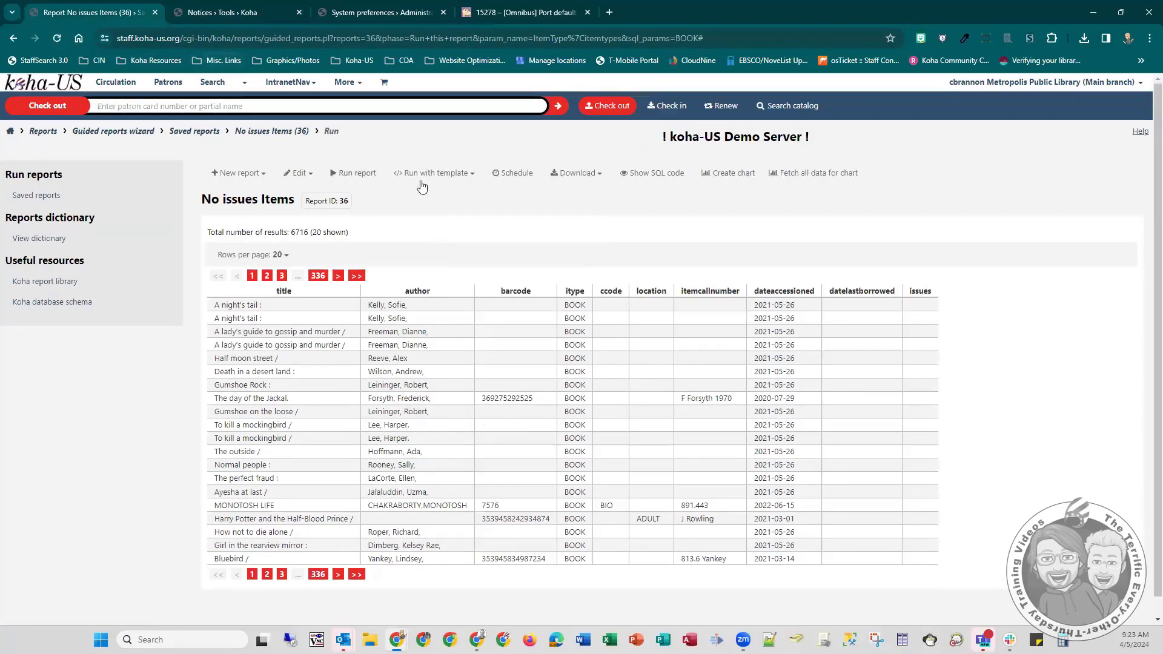
pyautogui.click(439, 179)
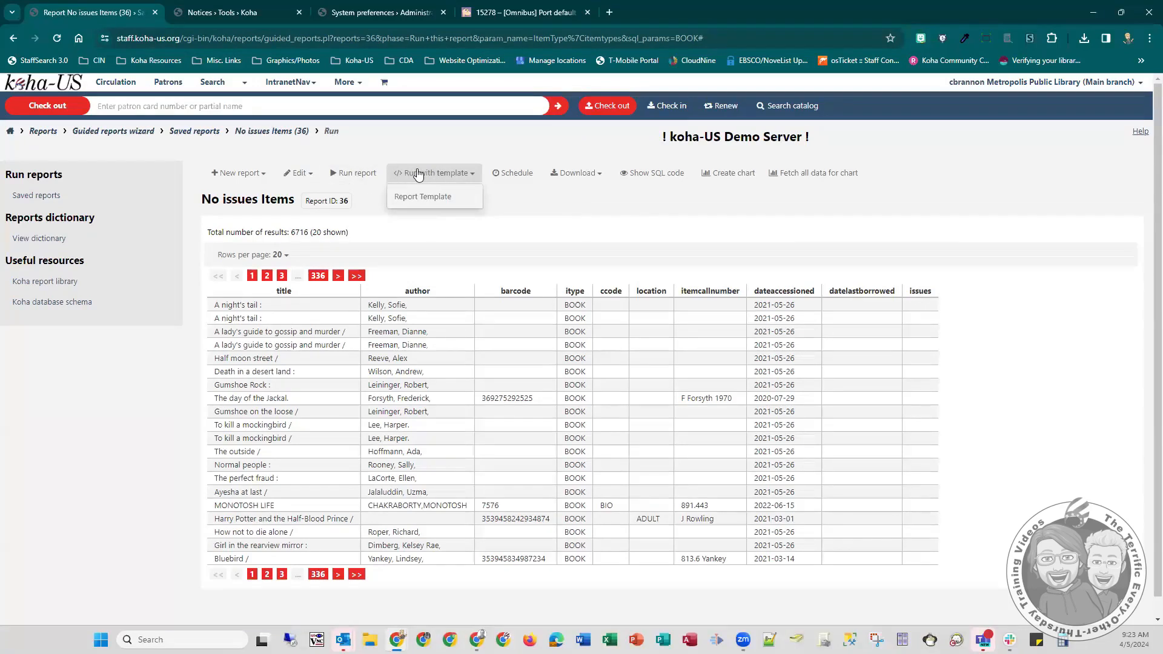
pyautogui.click(425, 200)
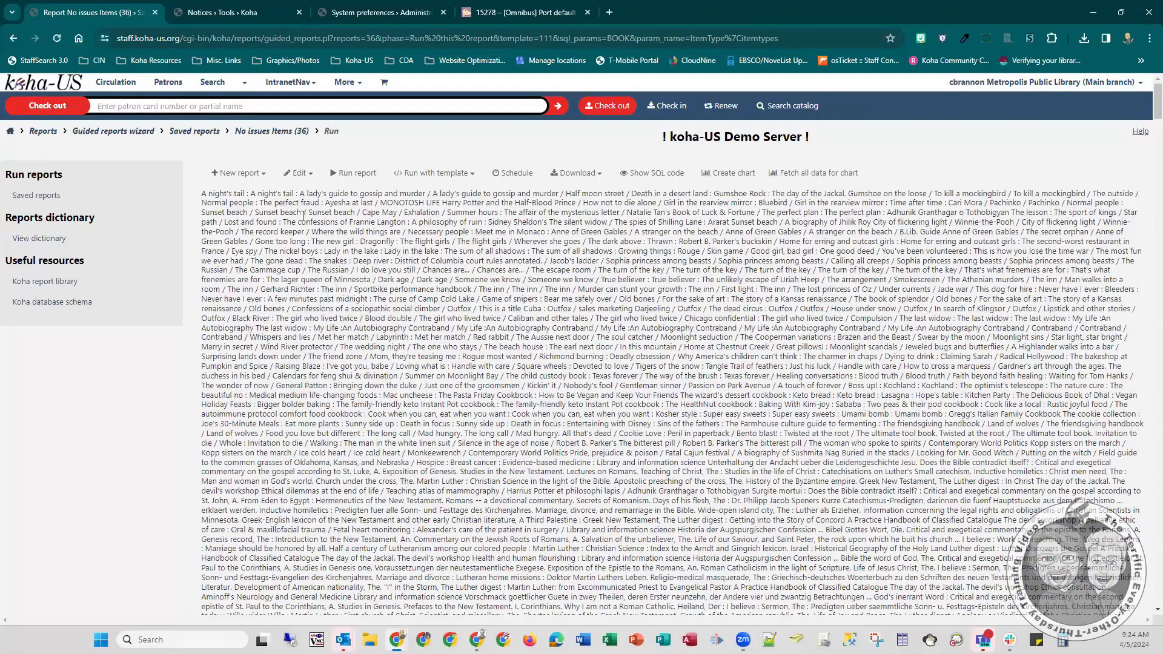
# - Filter the notices list by "report" and open the Report Template notice for editing with its Print section expanded
pyautogui.click(232, 9)
pyautogui.click(115, 8)
pyautogui.click(369, 7)
pyautogui.click(300, 7)
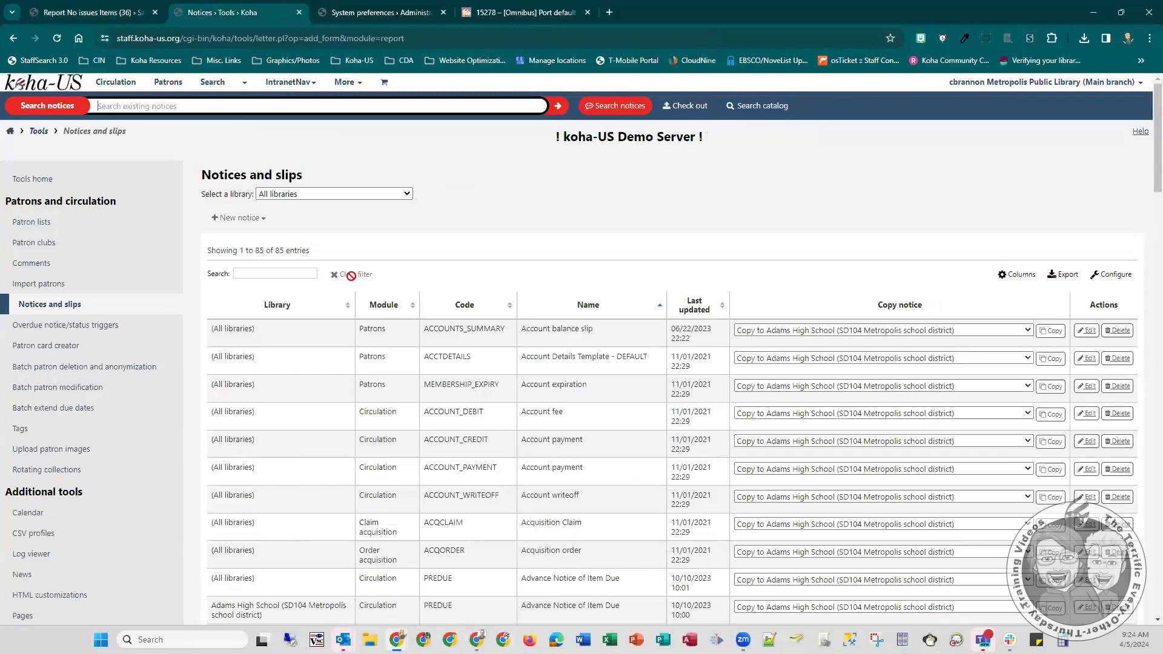
pyautogui.click(298, 275)
pyautogui.write('report')
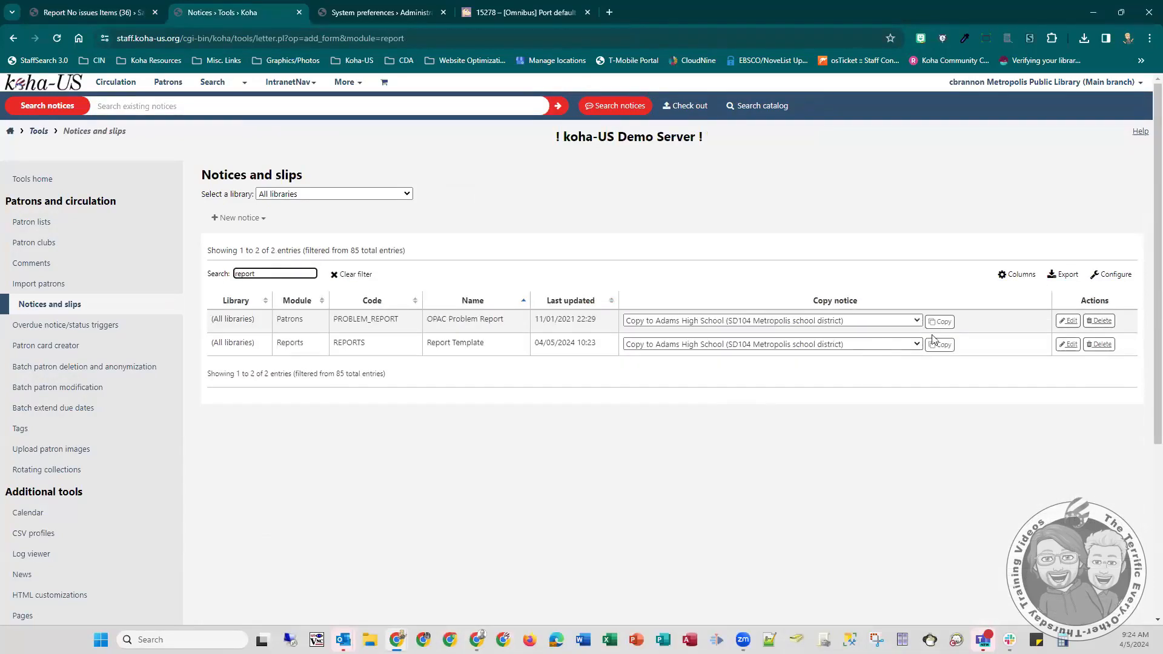
pyautogui.click(1070, 320)
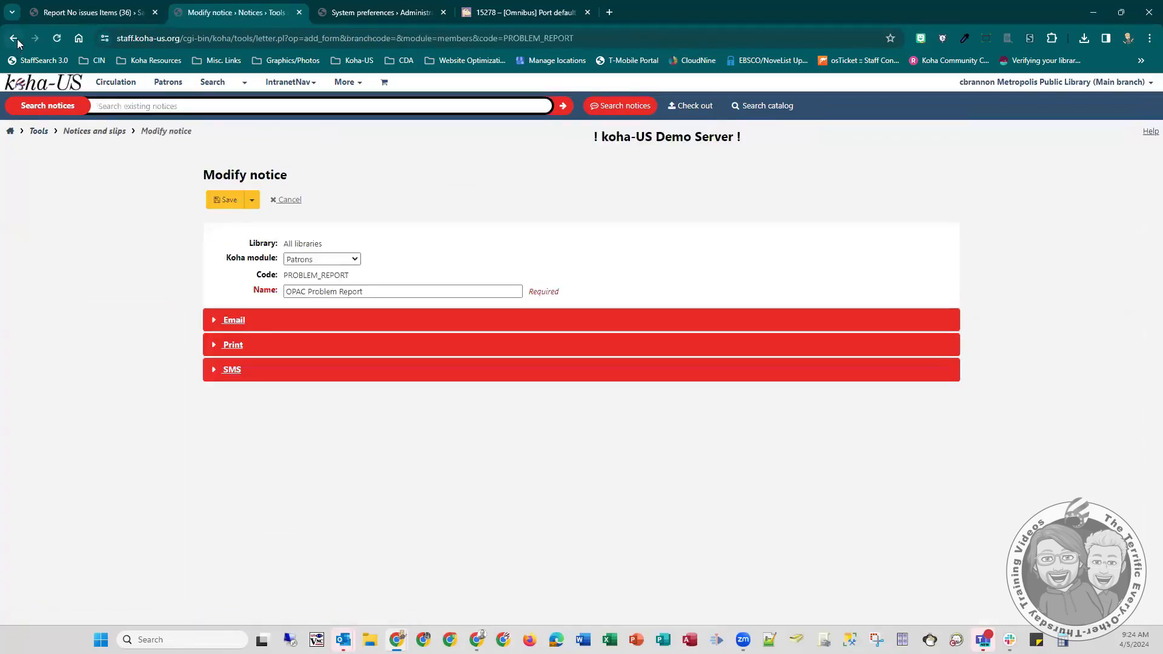
pyautogui.click(14, 39)
pyautogui.click(314, 274)
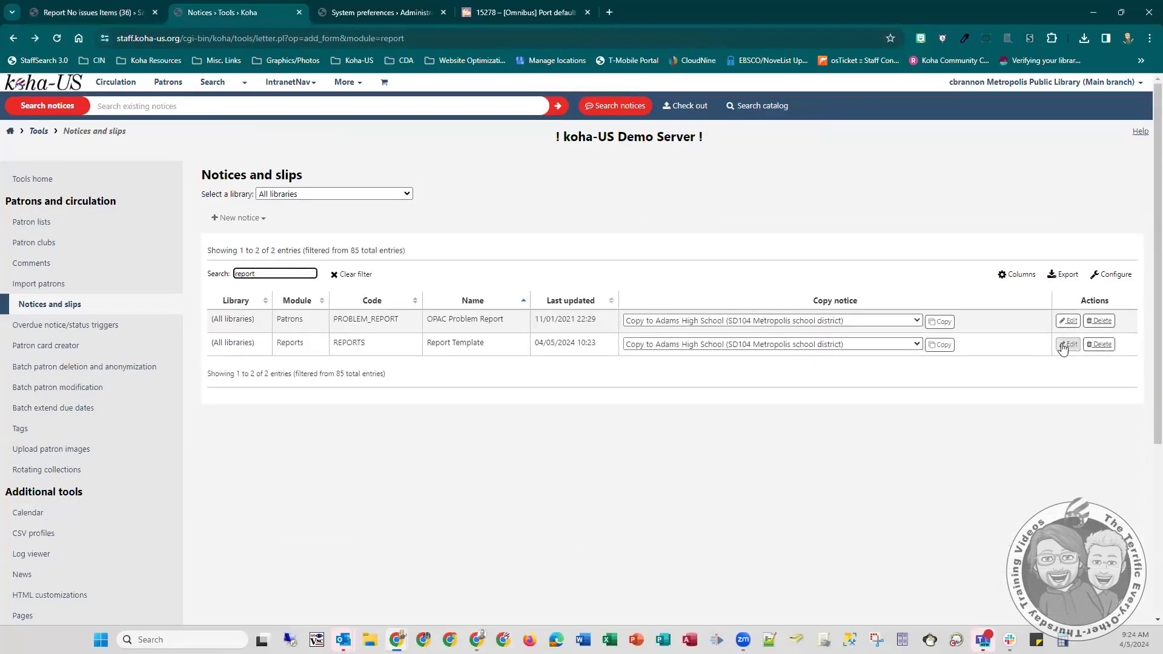
pyautogui.click(1069, 349)
pyautogui.click(233, 321)
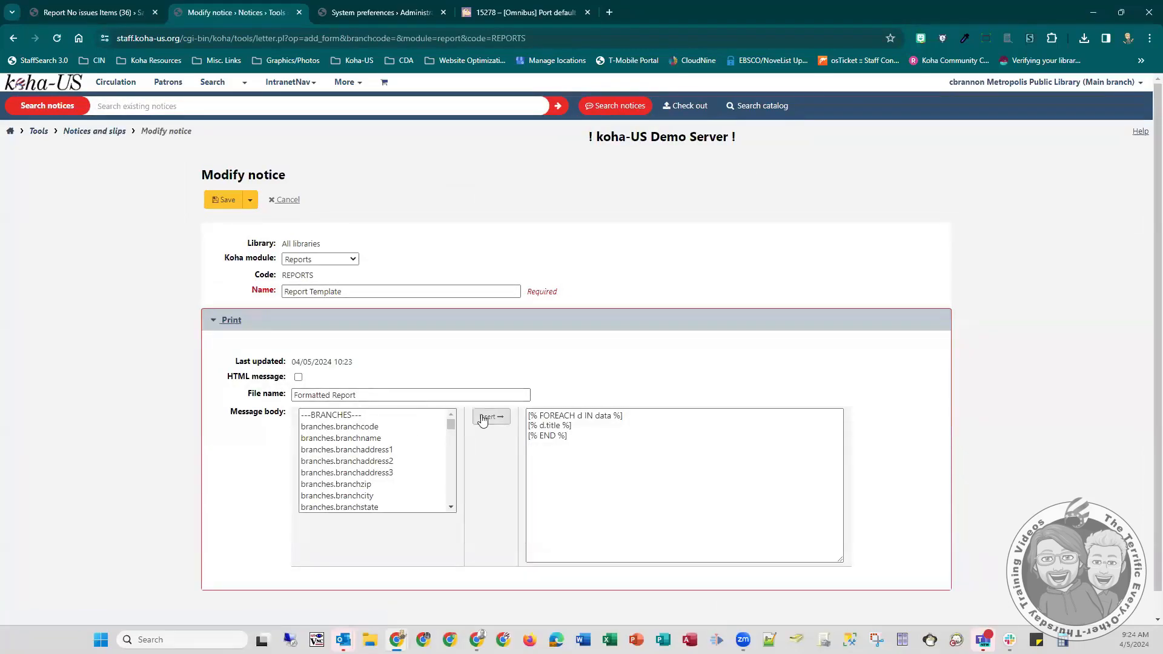
# - Append <br/> to the [% d.title %] line, enable HTML message, and save the notice
pyautogui.click(590, 425)
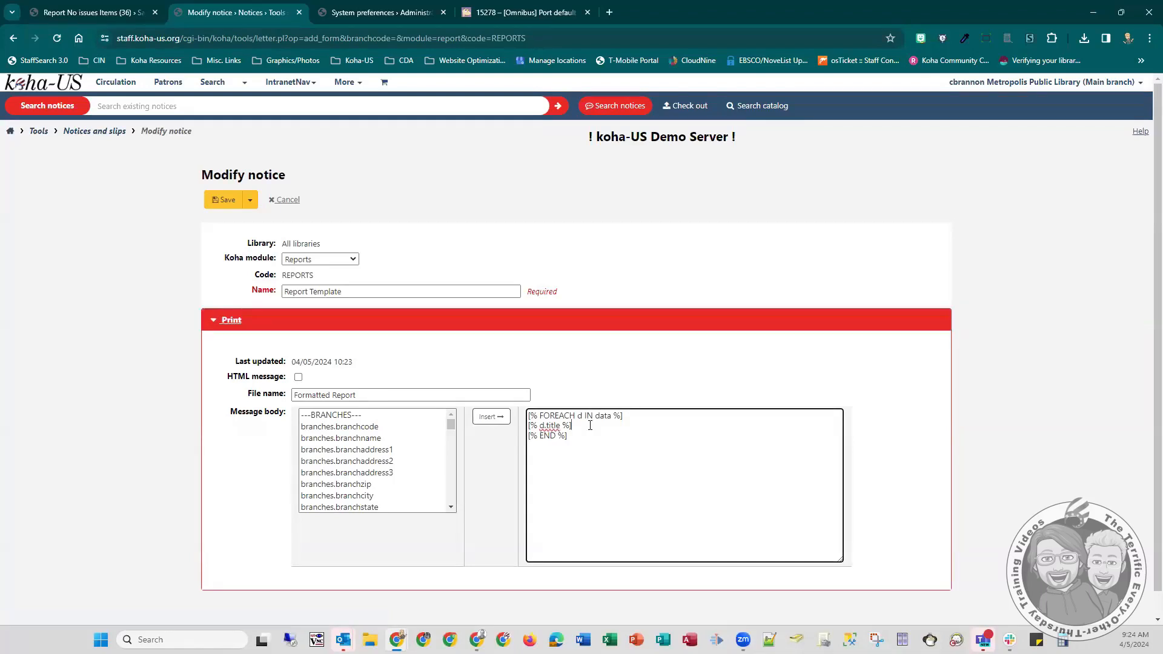
pyautogui.write('<br/>')
pyautogui.click(299, 377)
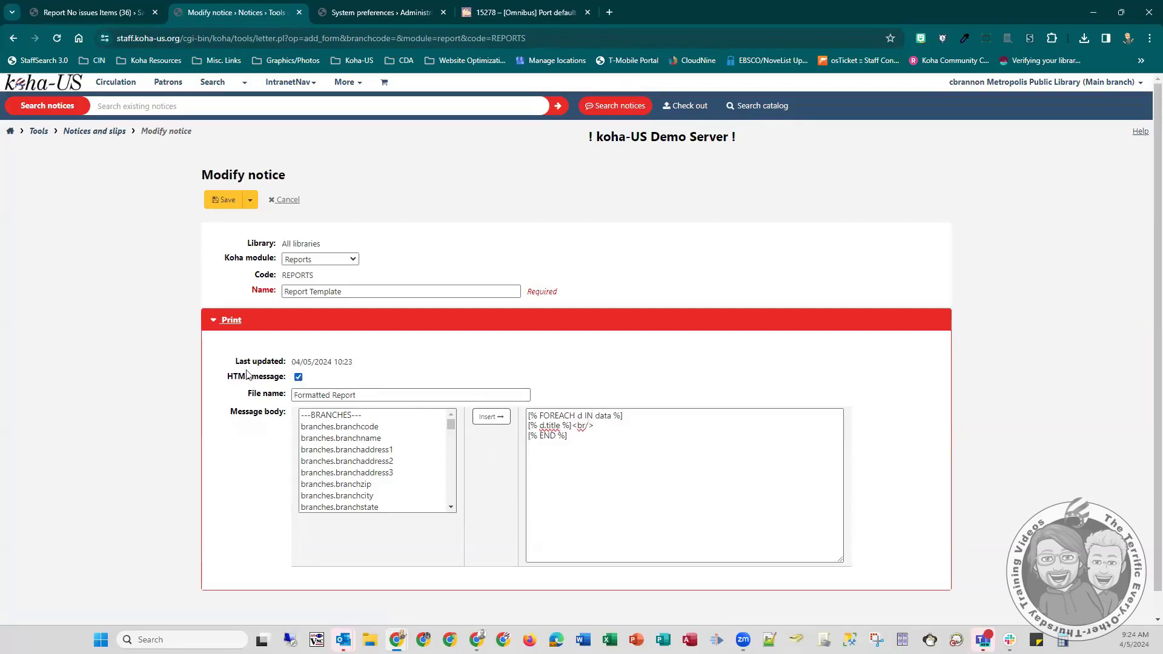
pyautogui.click(219, 200)
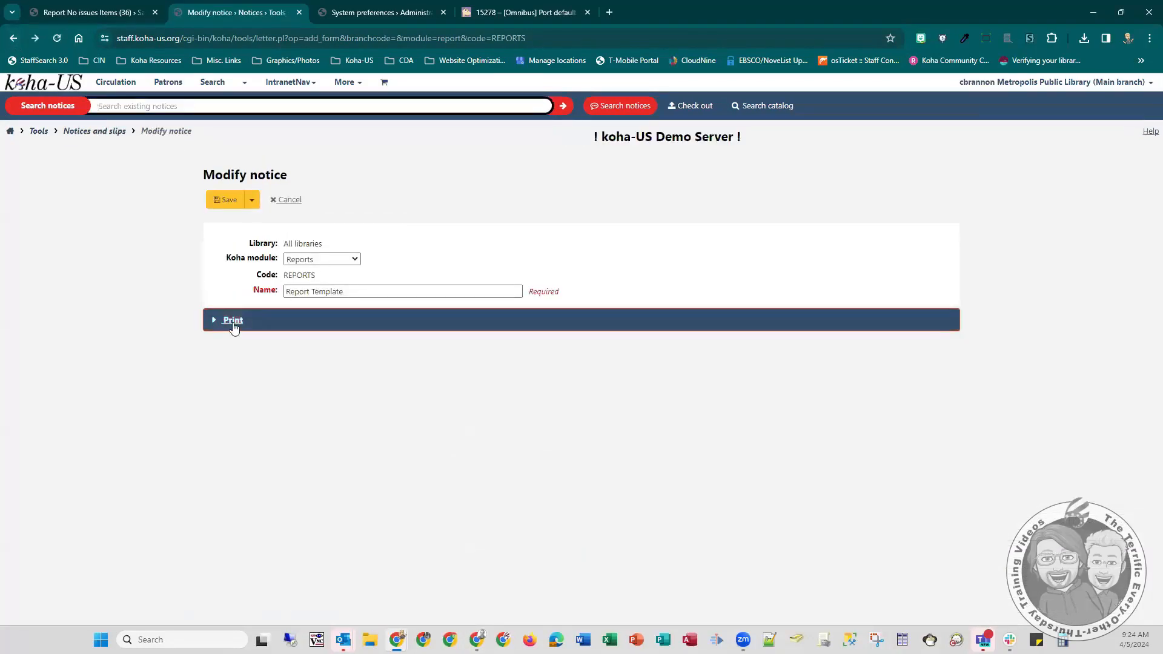
# - Return to the Report Template notice and save it with the option to continue editing
pyautogui.click(232, 322)
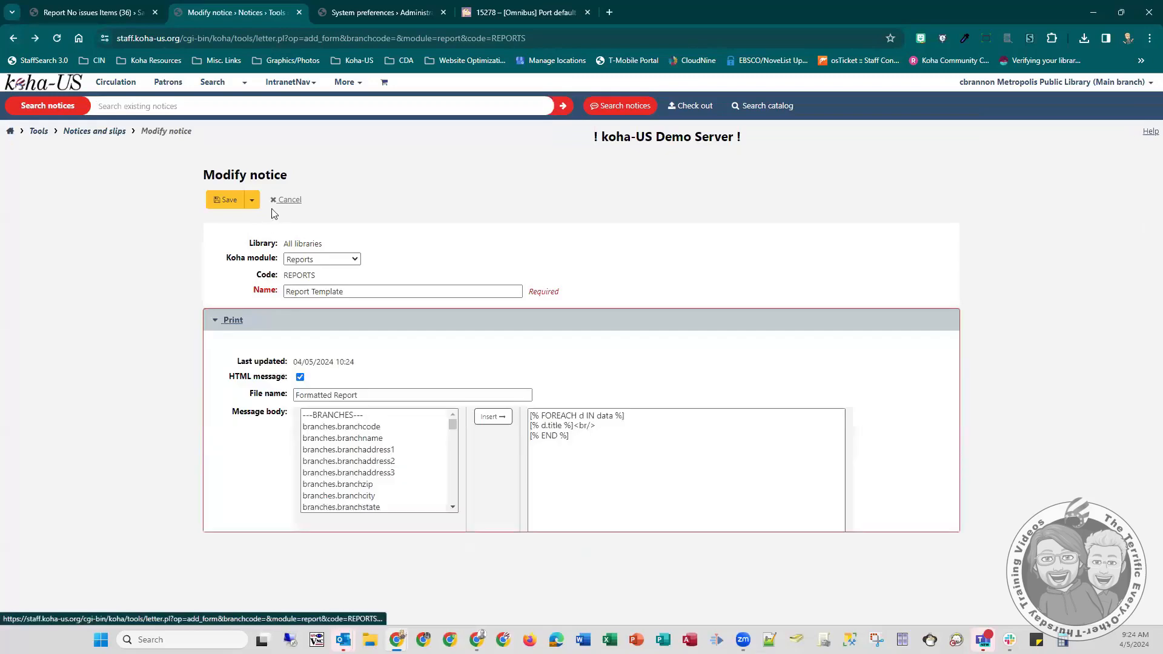
pyautogui.click(251, 201)
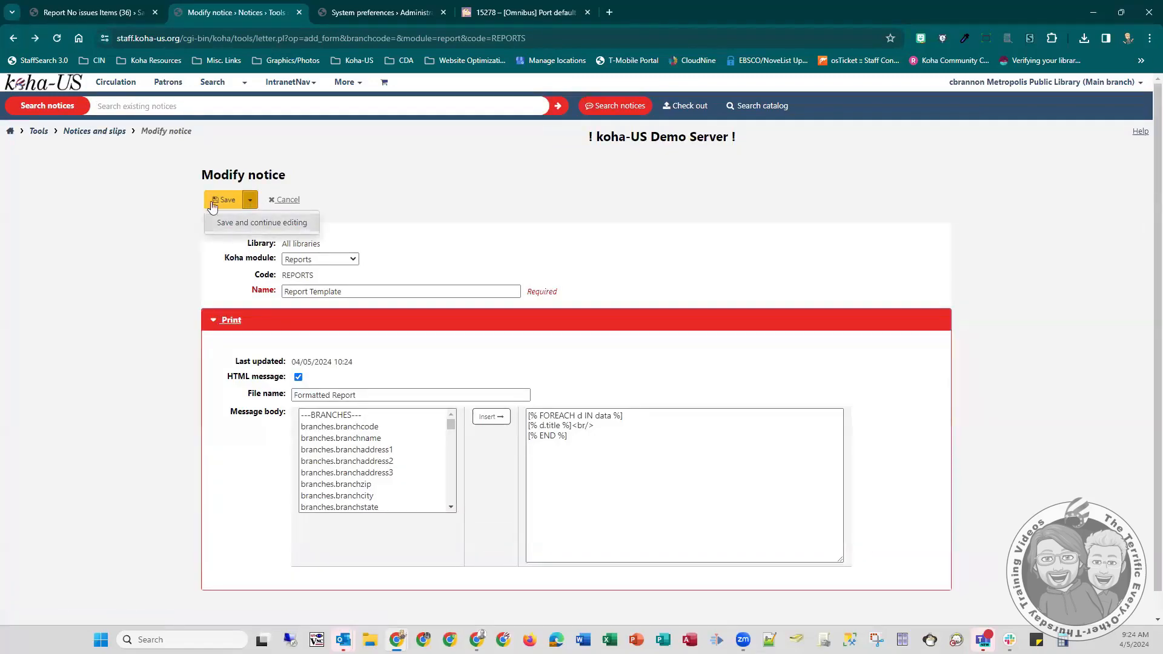
pyautogui.click(255, 223)
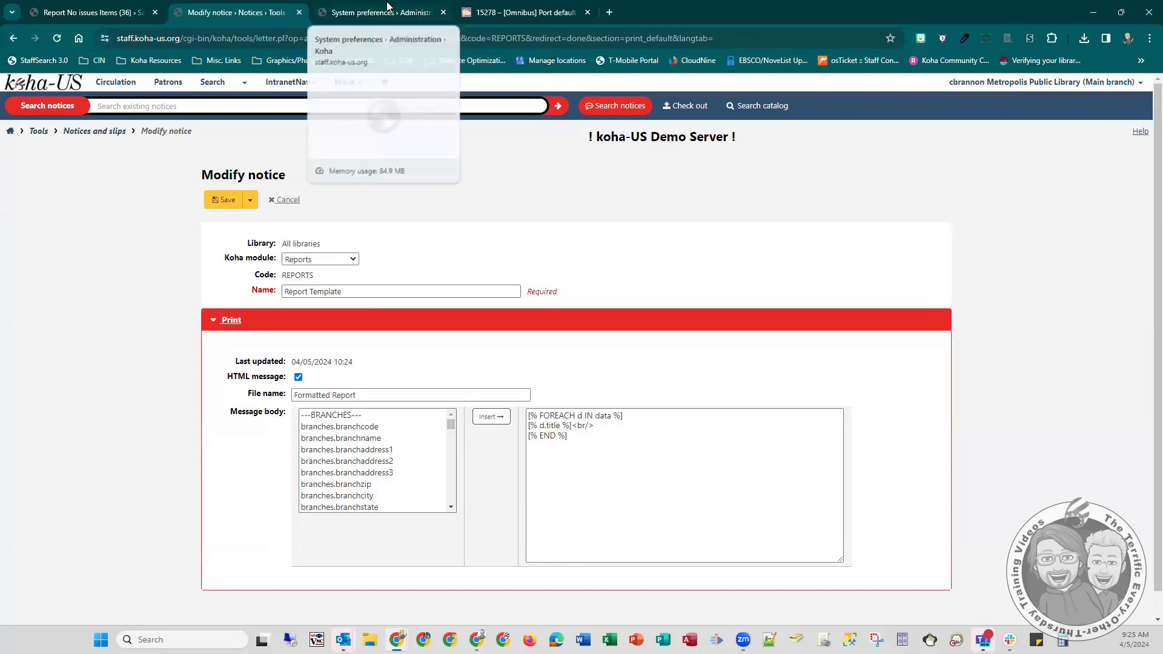
# - Reload the templated report and inspect the HTML inside the main element to examine how the title lines are contained
pyautogui.click(79, 11)
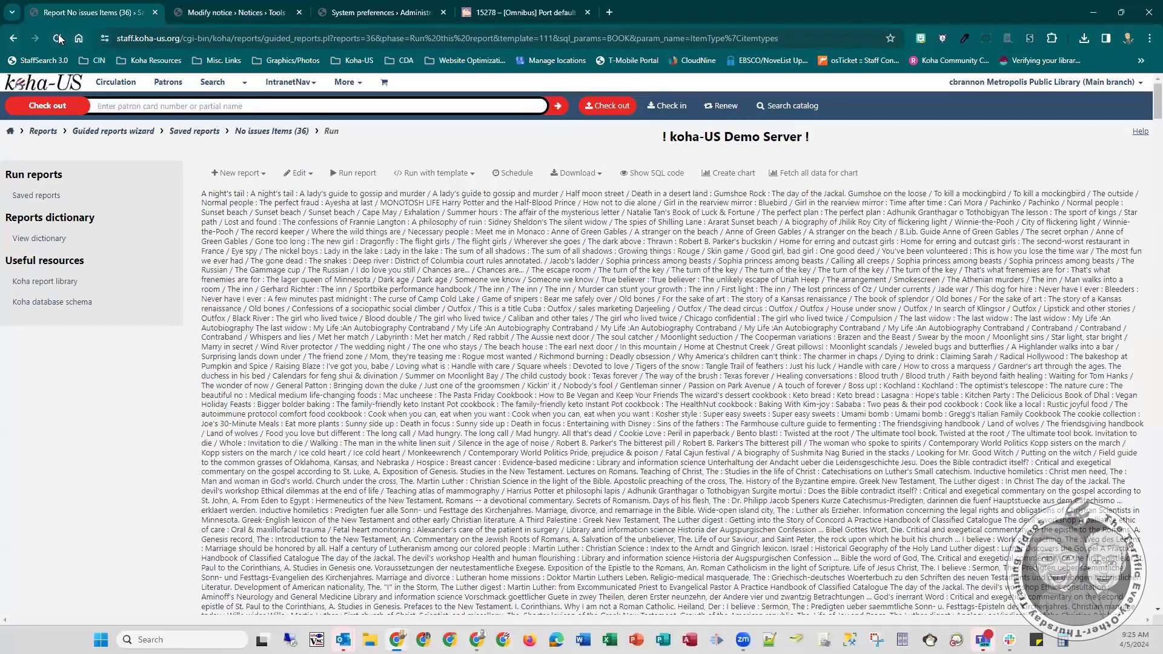
pyautogui.click(58, 39)
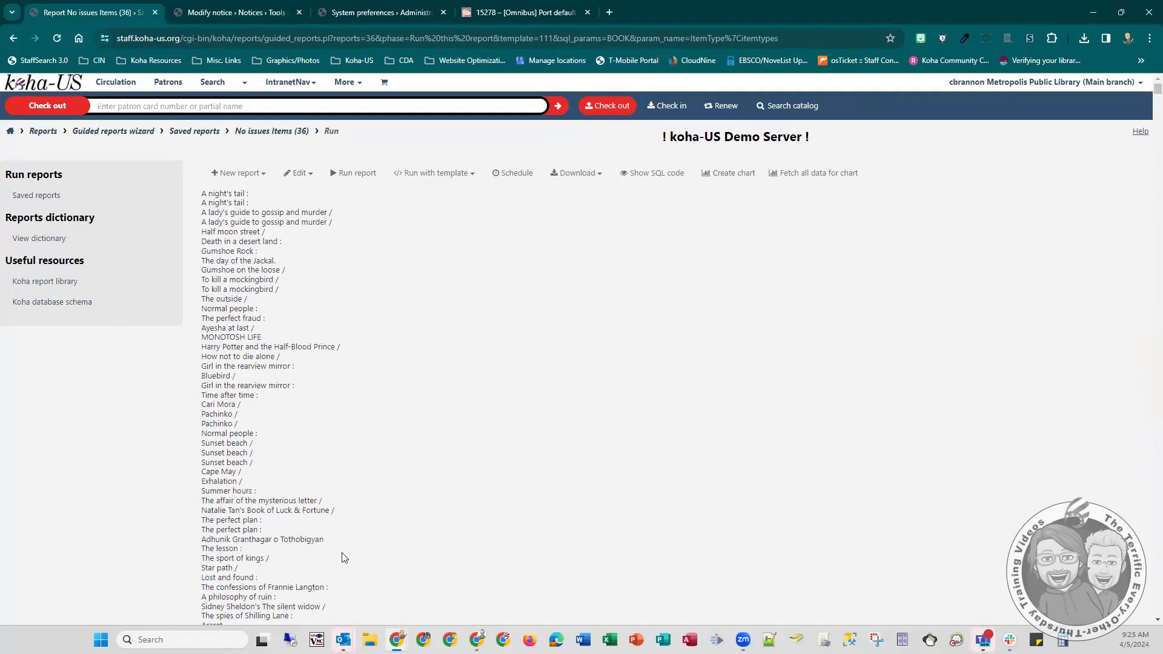
pyautogui.click(222, 249)
pyautogui.rightClick(223, 250)
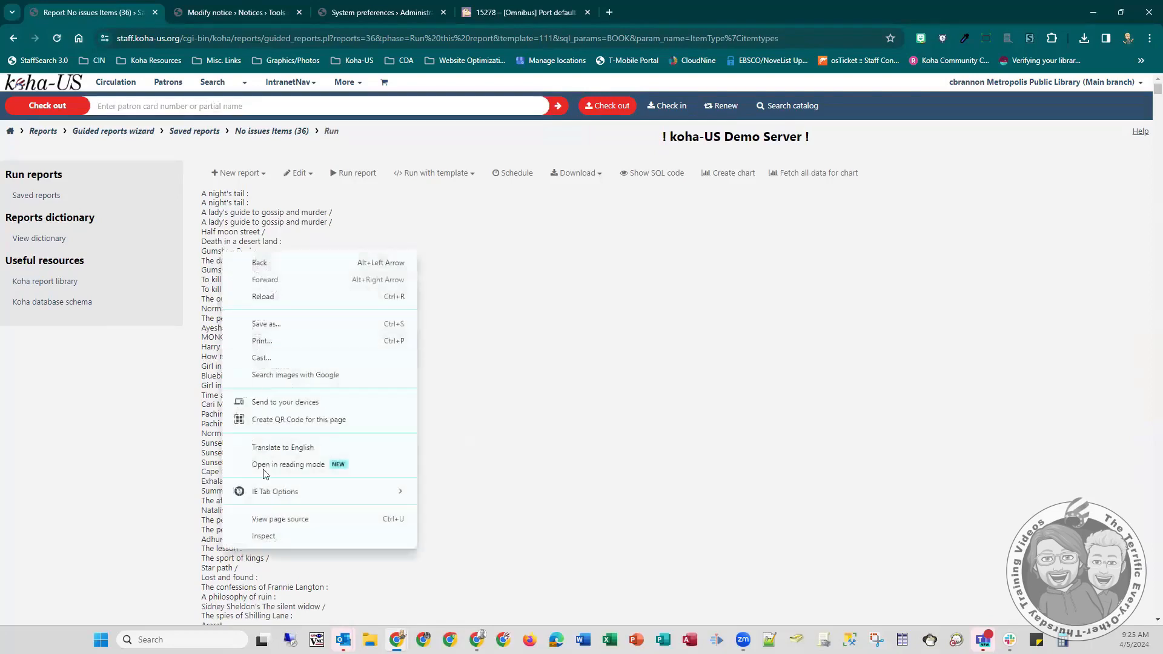
pyautogui.click(259, 535)
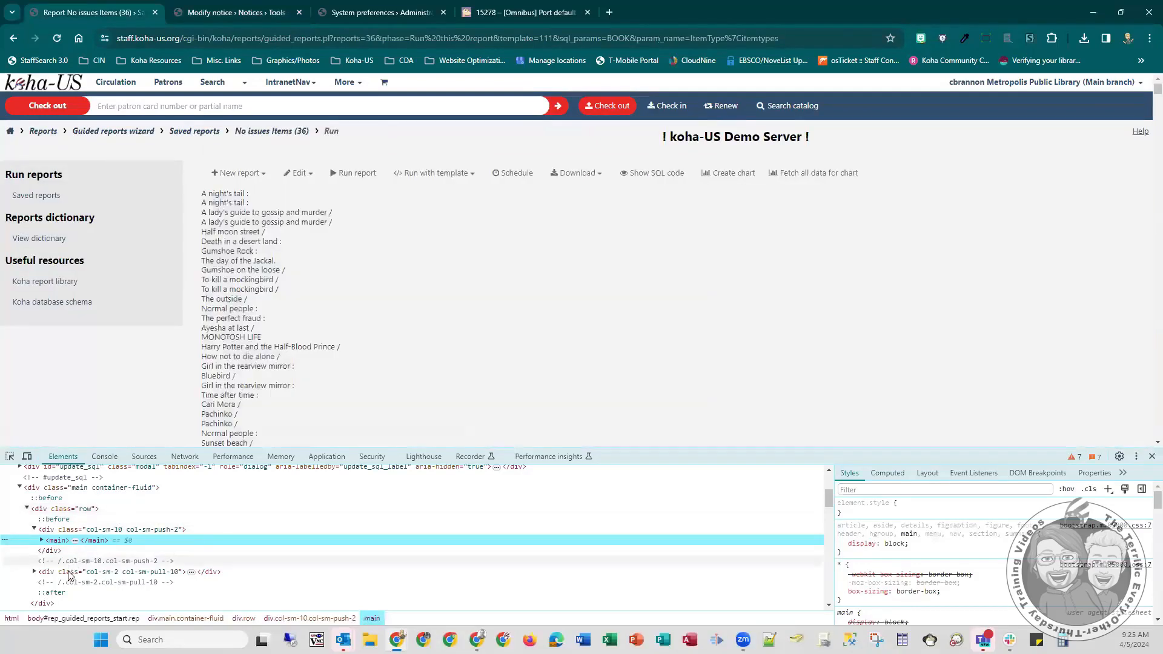
pyautogui.scroll(-3, 111, 563)
pyautogui.rightClick(233, 270)
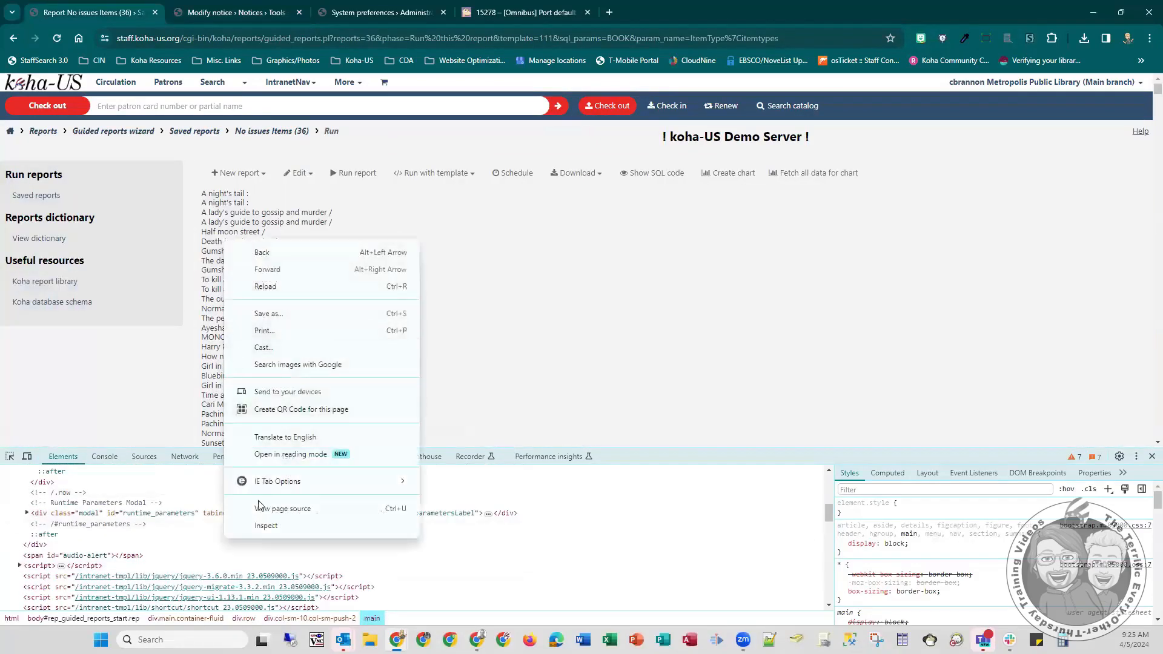
pyautogui.click(261, 528)
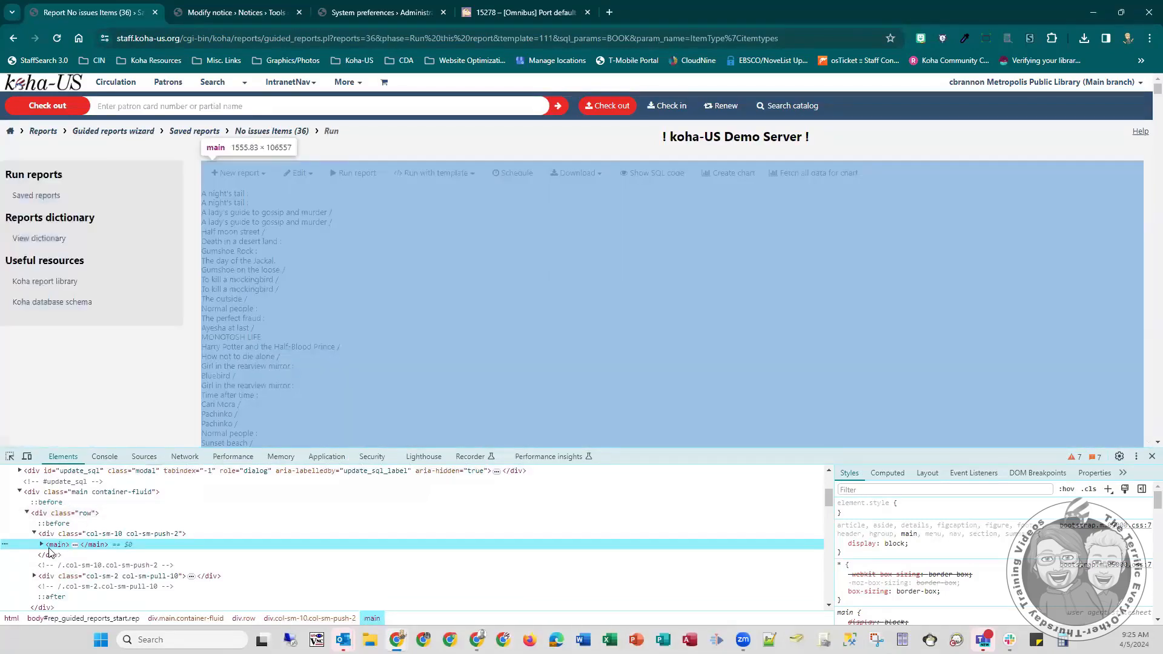
pyautogui.click(42, 545)
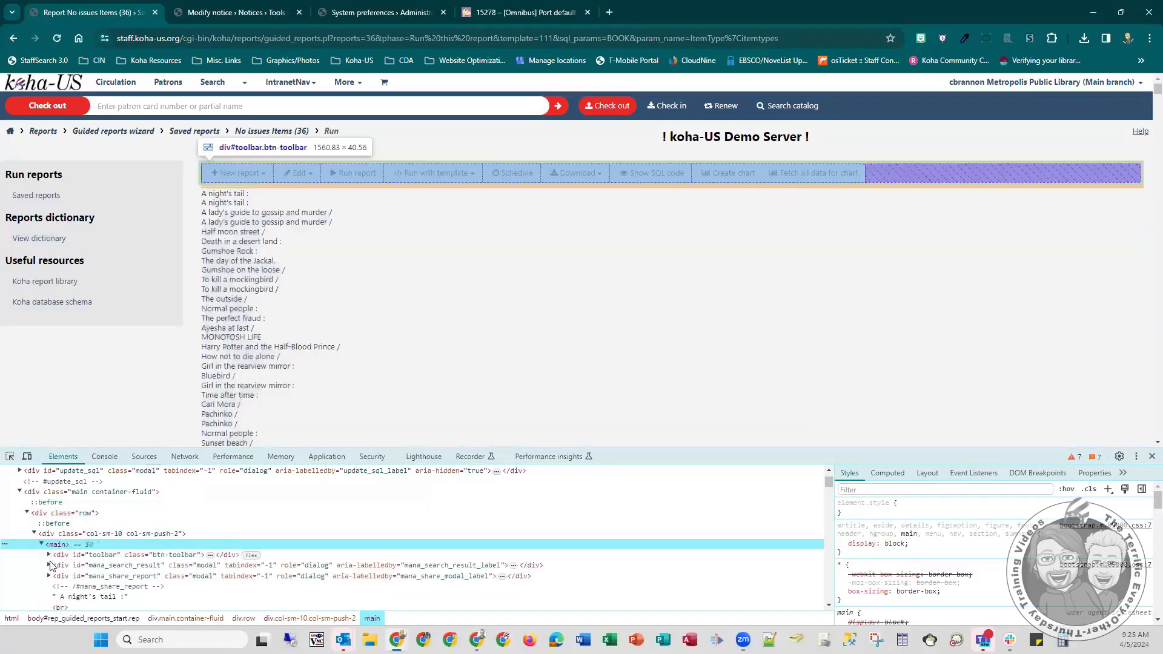
pyautogui.scroll(-1, 66, 585)
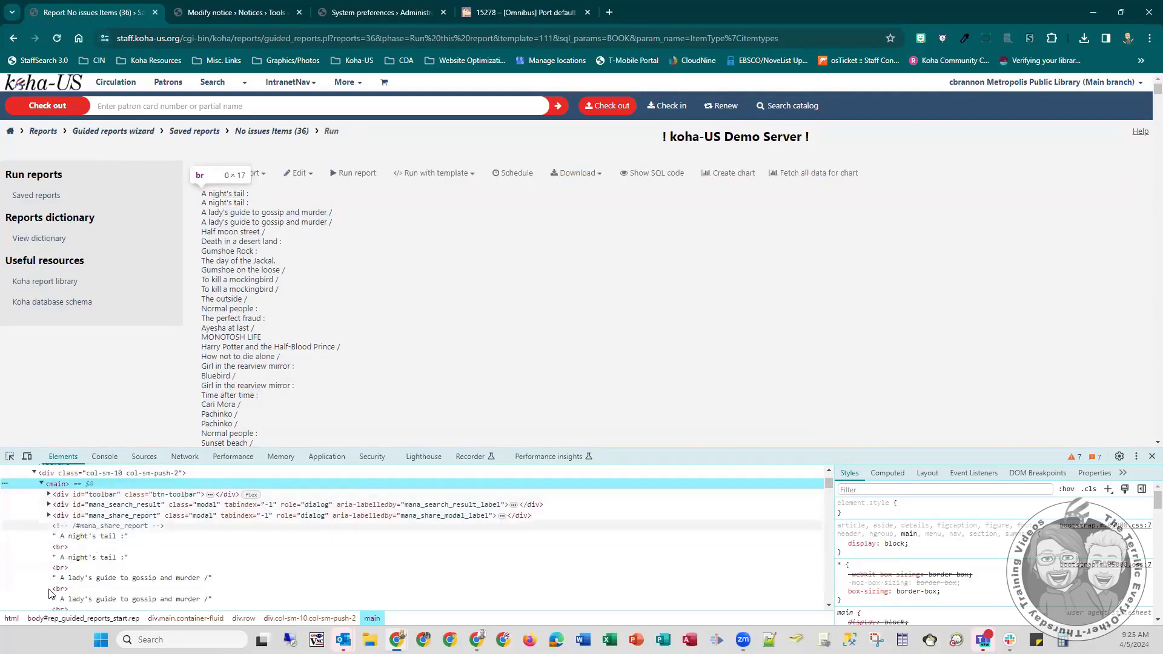
pyautogui.scroll(-2, 72, 581)
pyautogui.scroll(-5, 73, 578)
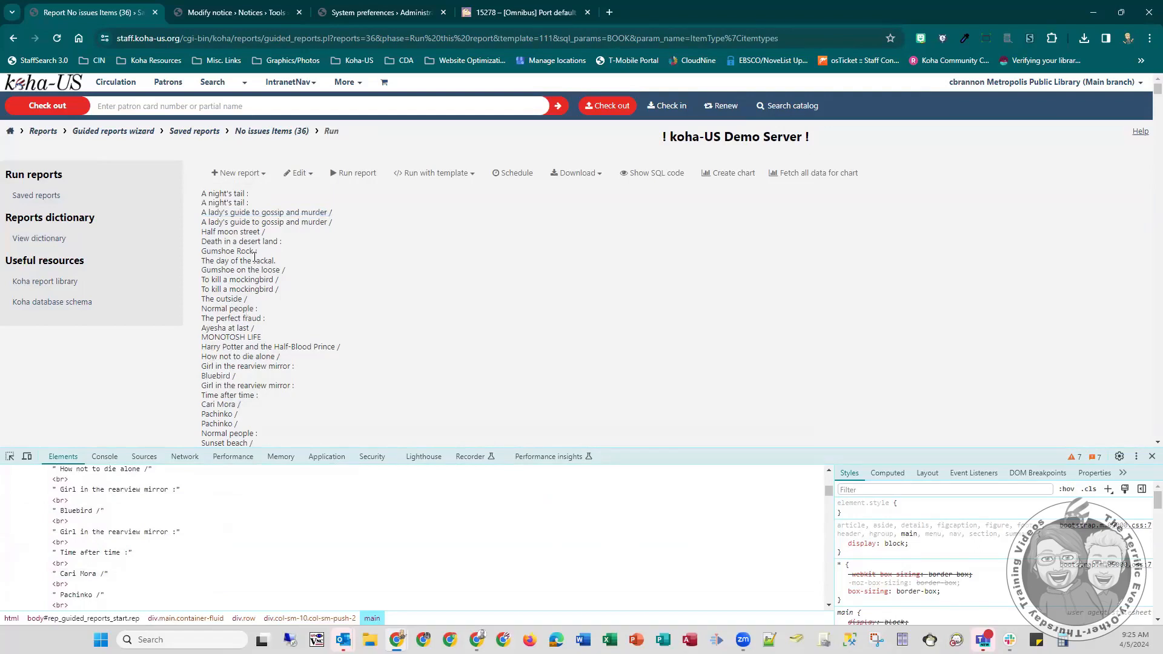
# - Insert the opening tag <div id="ReportContent"> on a new line above the FOREACH line in the notice's message body
pyautogui.click(248, 11)
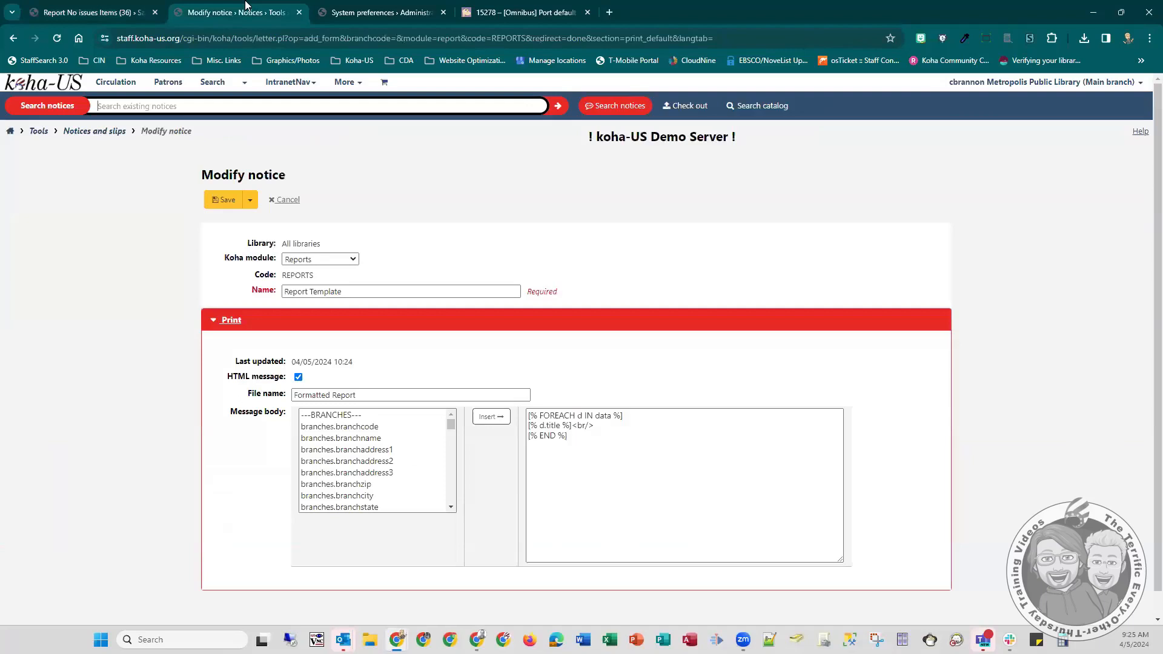
pyautogui.click(572, 431)
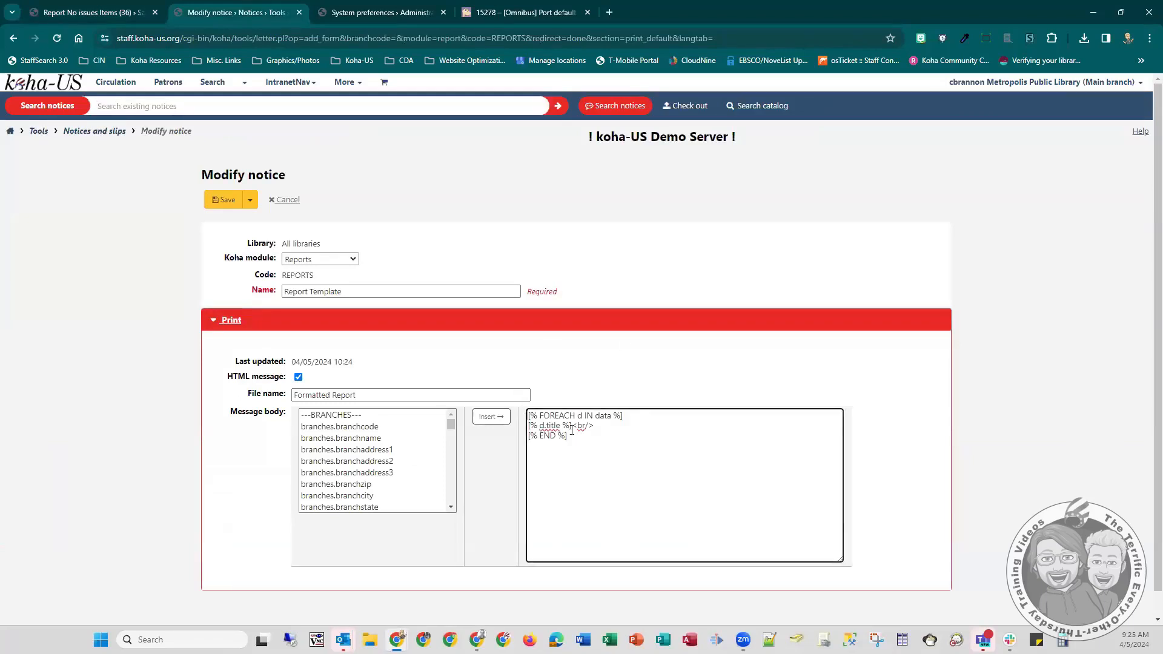
pyautogui.press('Return')
pyautogui.press('Up')
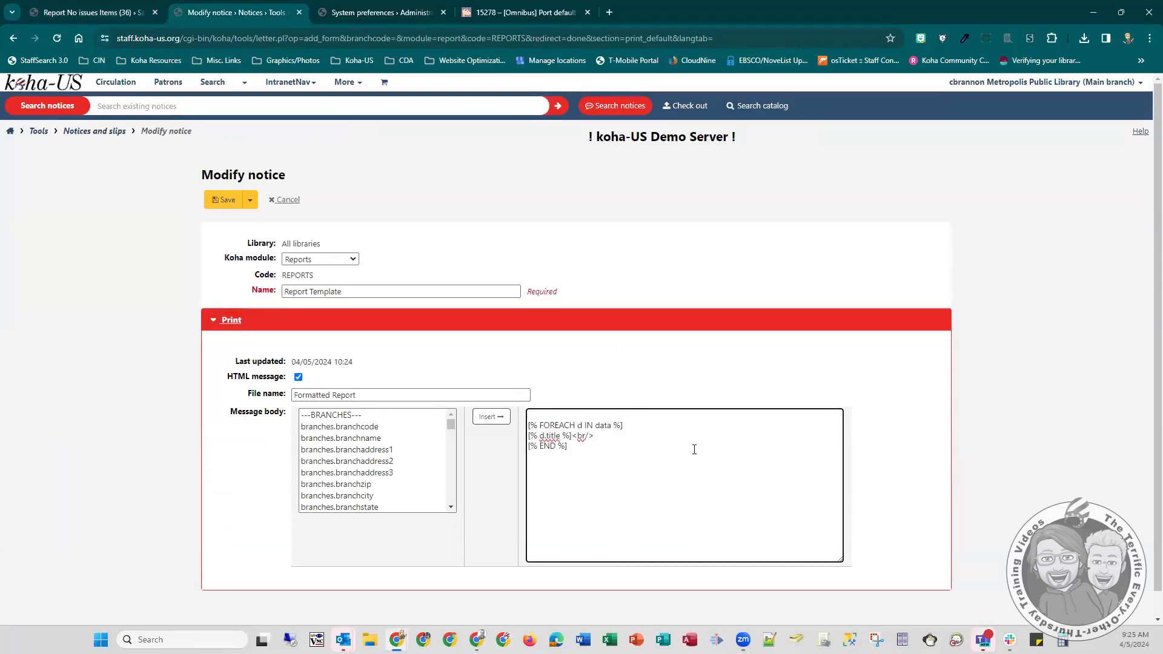
pyautogui.write('<div id="')
pyautogui.write('ReportContent">')
# - Add a closing </div> below the [% END %] line and save the notice while continuing to edit it
pyautogui.click(561, 455)
pyautogui.press('Return')
pyautogui.write('</div>')
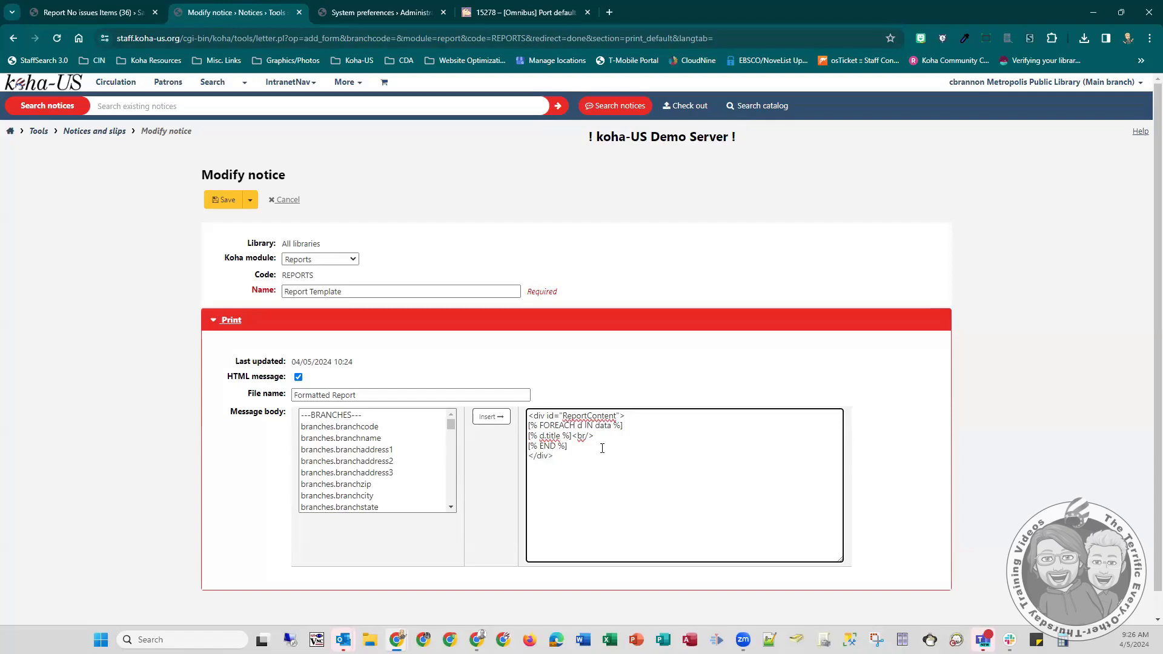
pyautogui.scroll(-4, 338, 443)
pyautogui.click(250, 200)
pyautogui.click(253, 222)
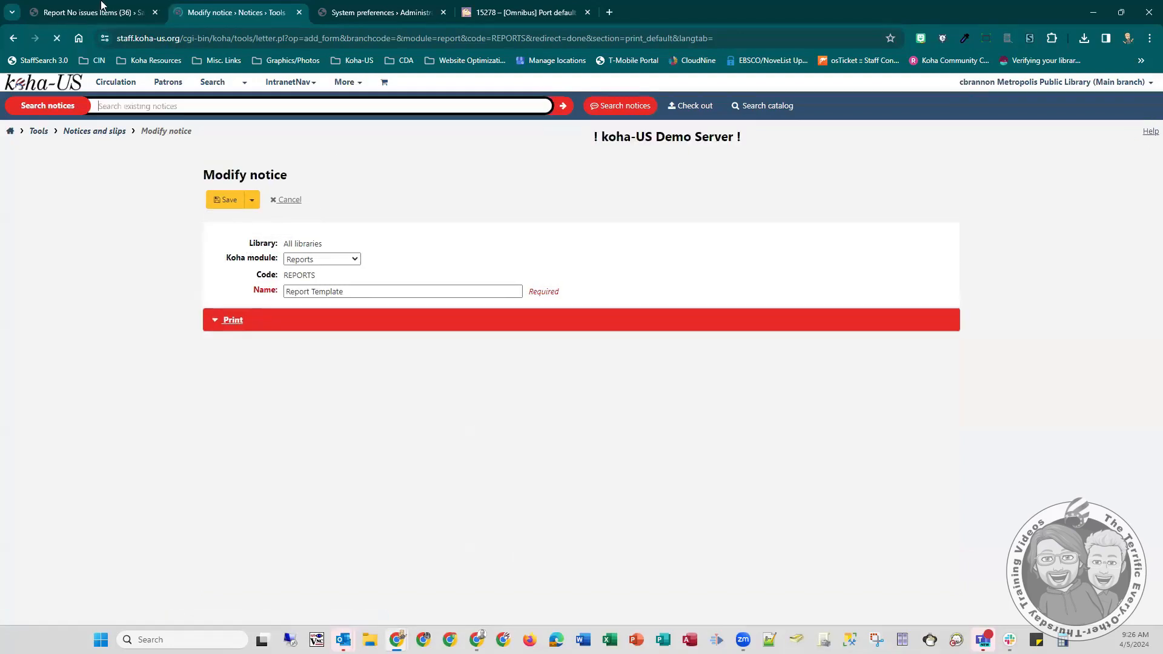
# - Return to the templated report and expand the ReportContent div in the page's HTML to examine the title lines it contains
pyautogui.click(101, 7)
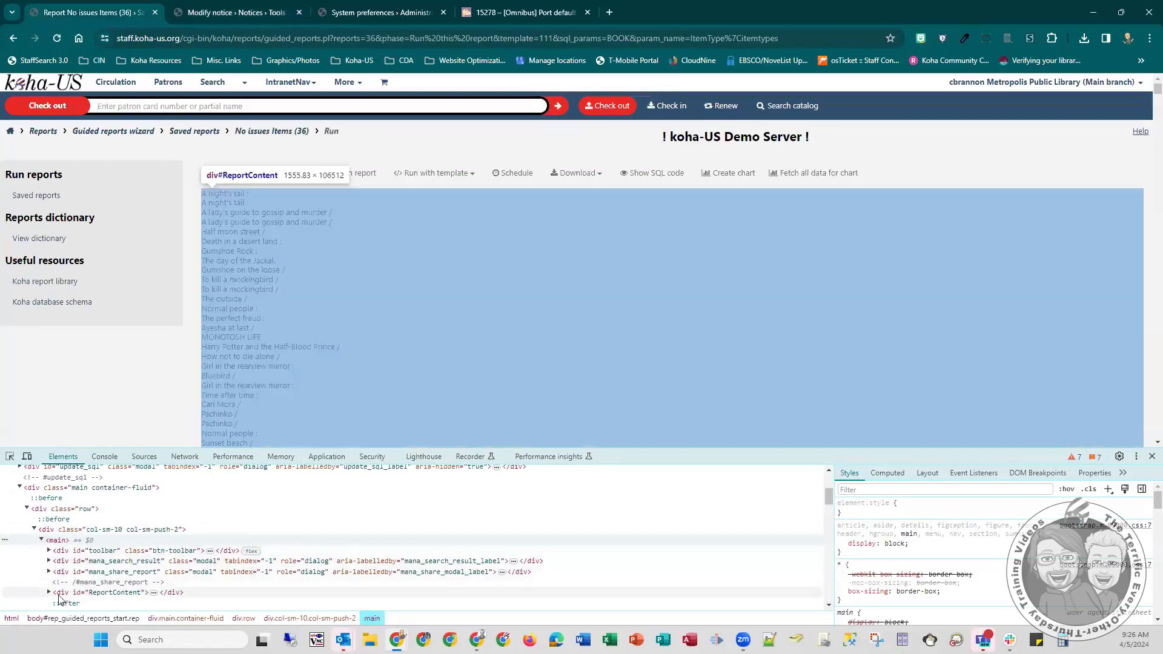
pyautogui.click(49, 592)
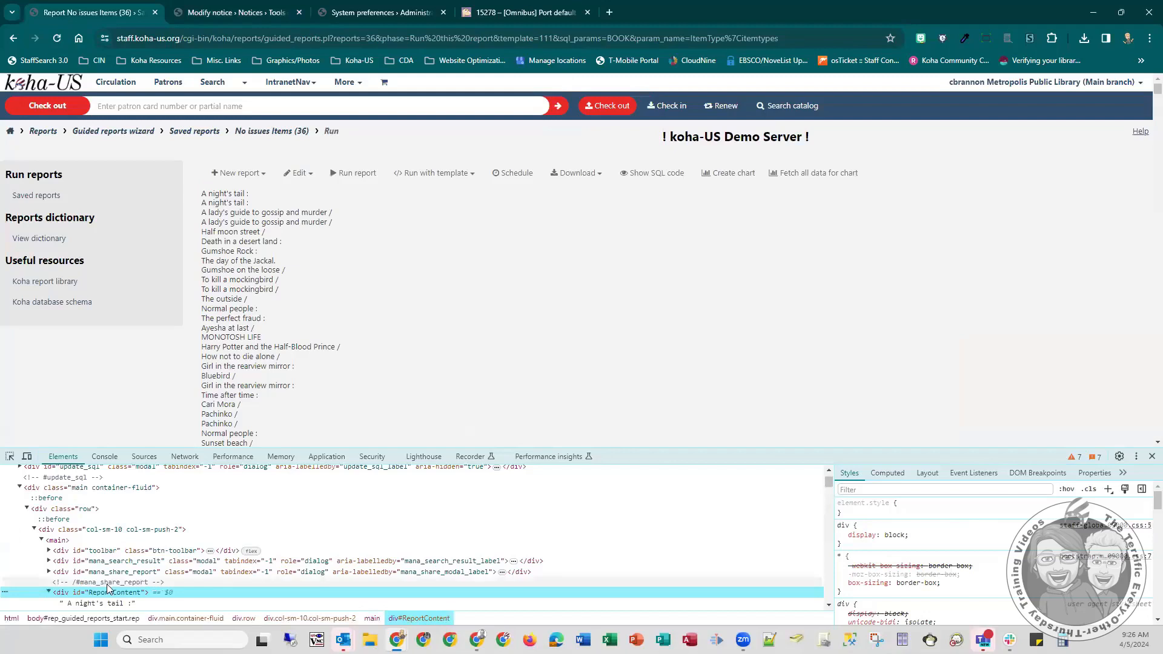
pyautogui.scroll(-3, 108, 588)
pyautogui.scroll(2, 121, 563)
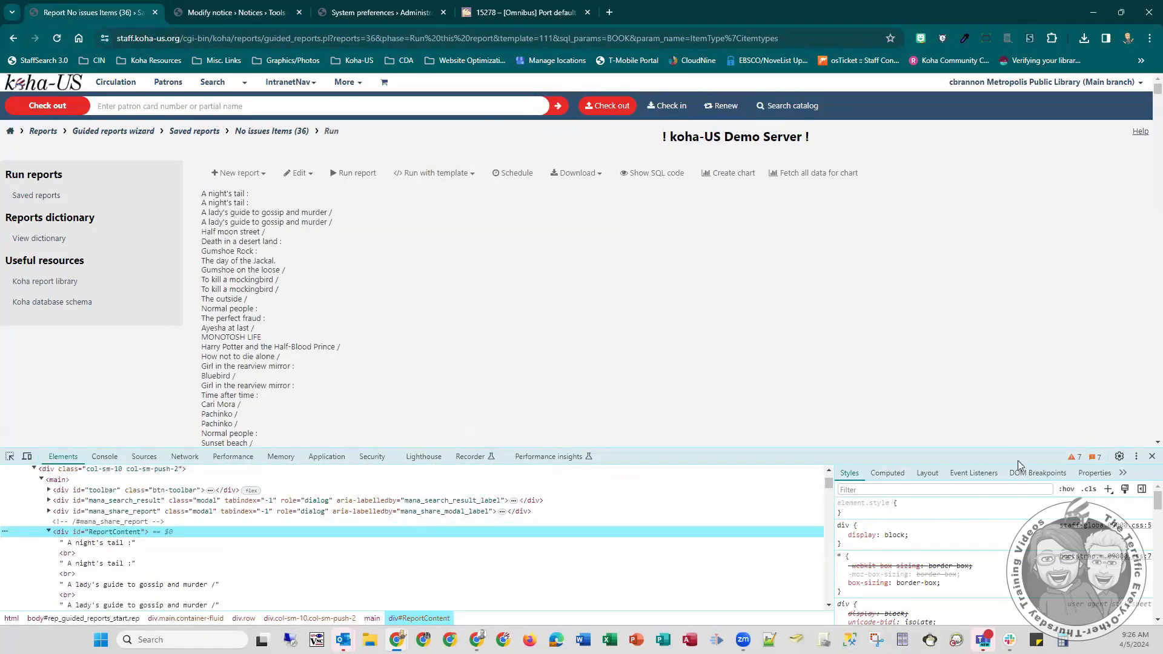
# - Preview the templated report's printout with the Print Report option and cancel without printing
pyautogui.click(451, 175)
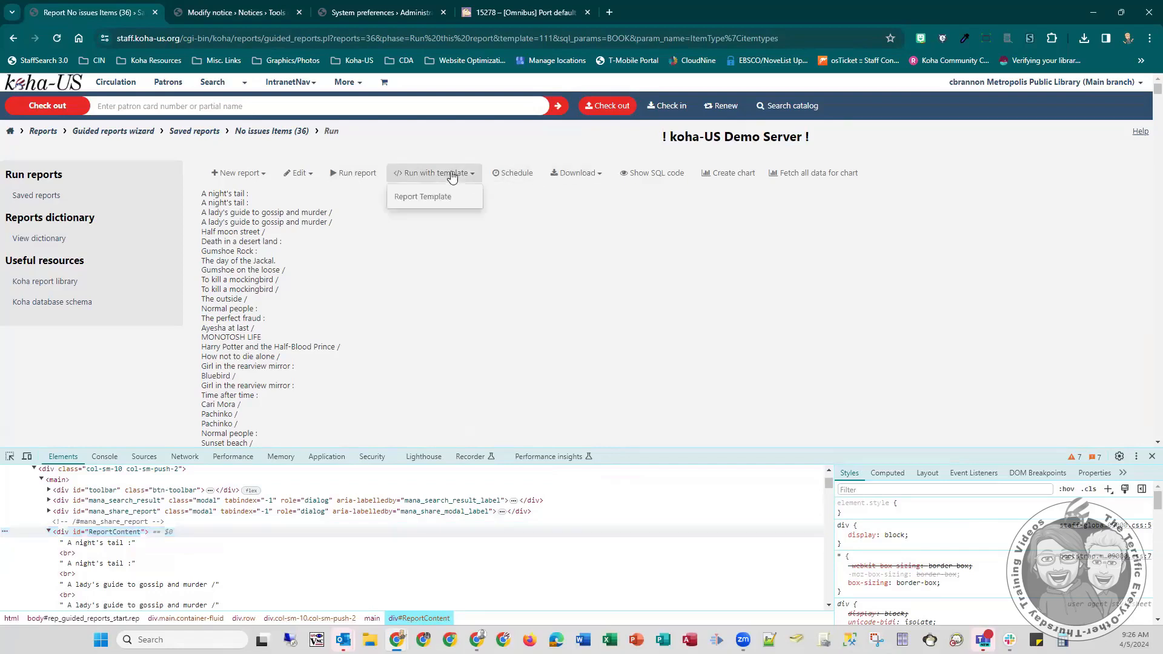
pyautogui.click(580, 175)
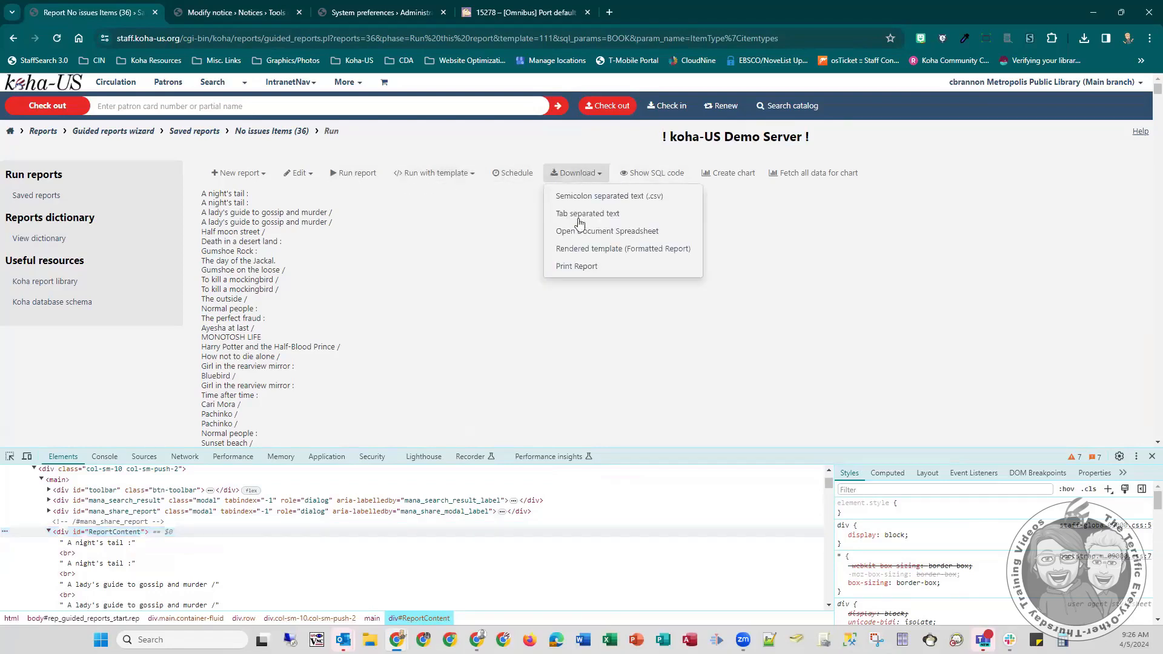
pyautogui.click(571, 268)
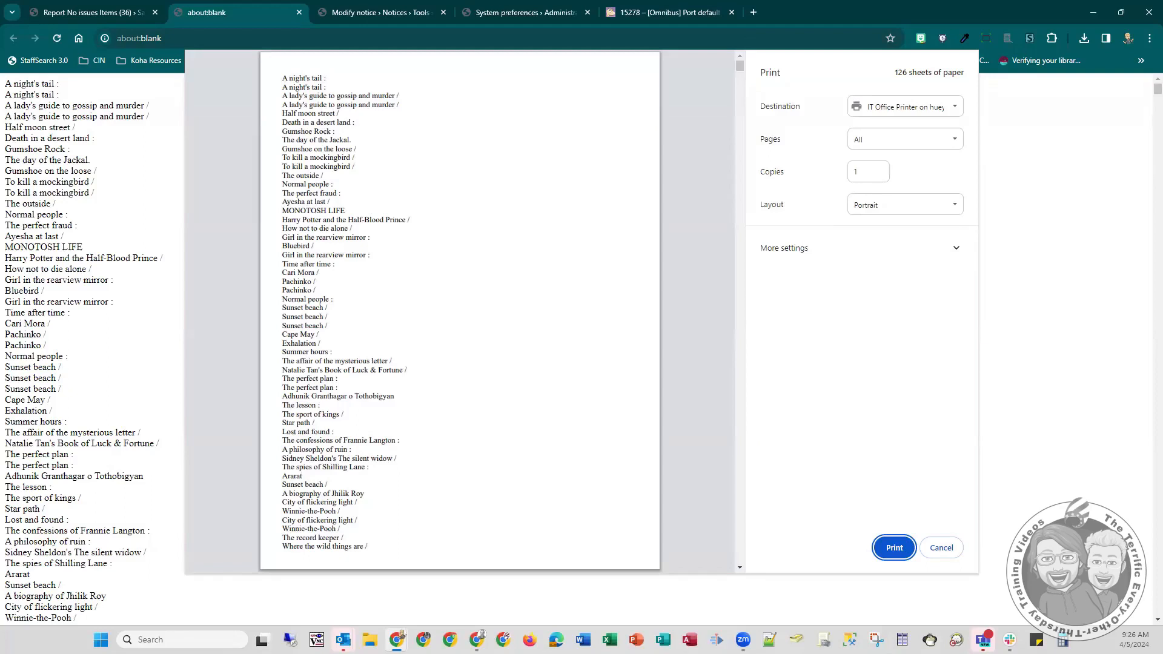
pyautogui.click(956, 555)
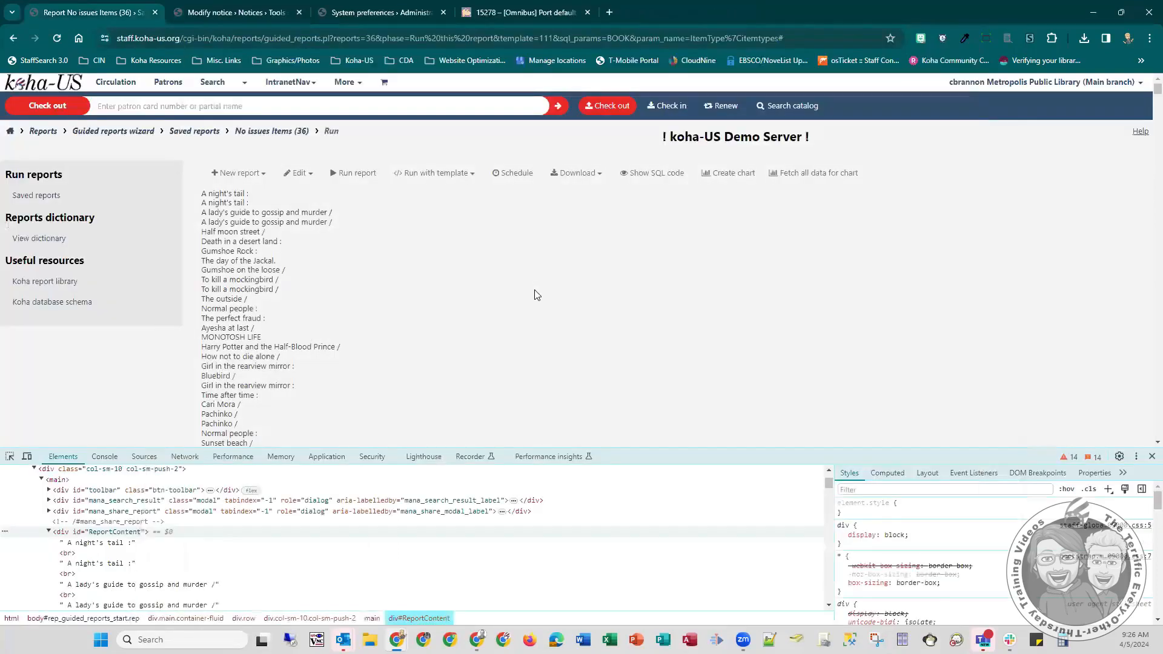
pyautogui.click(240, 11)
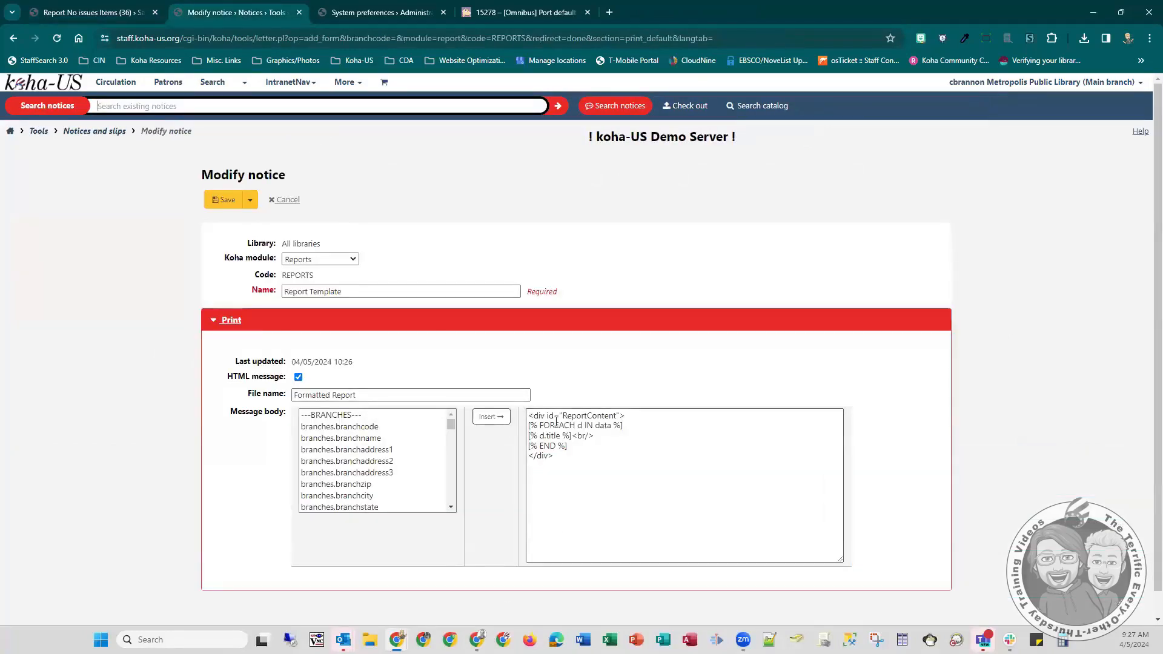
pyautogui.click(636, 417)
pyautogui.press('Return')
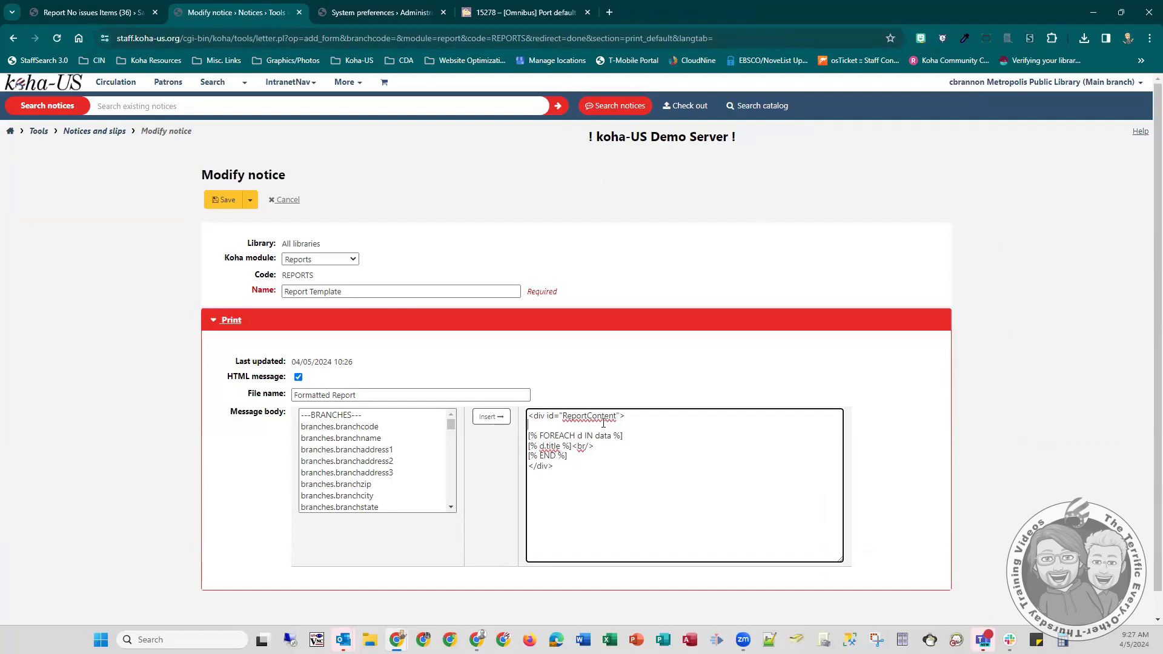
pyautogui.press('BackSpace')
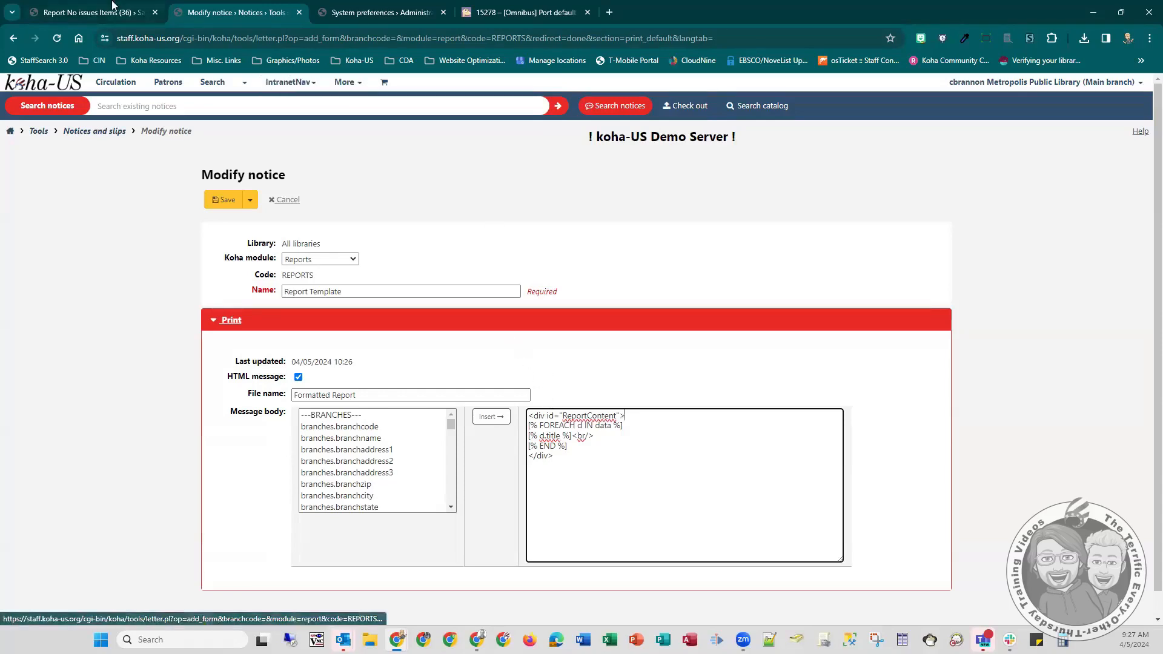
# - Return to the templated report, close the developer tools and review the available download options
pyautogui.click(109, 10)
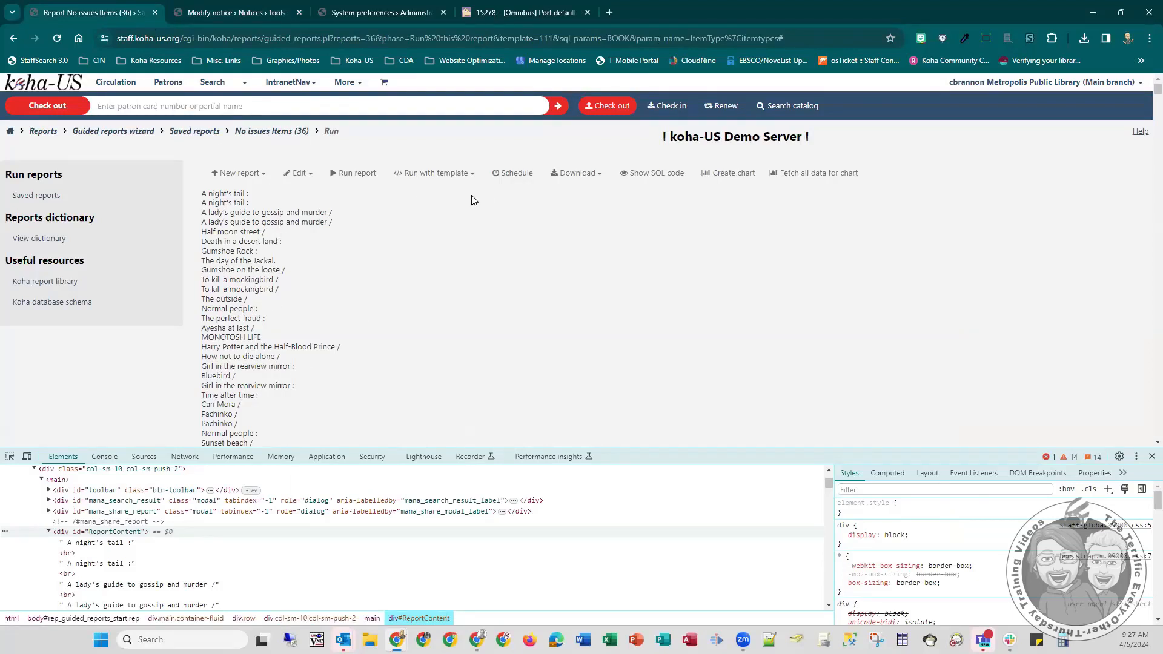
pyautogui.click(1153, 456)
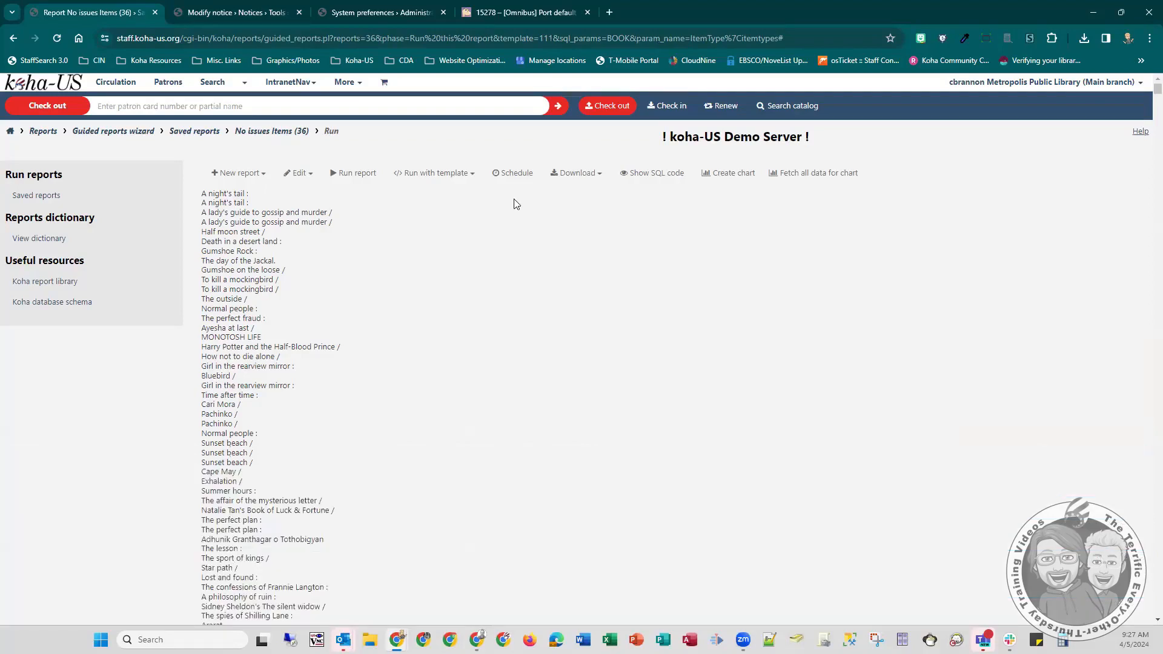
pyautogui.click(471, 175)
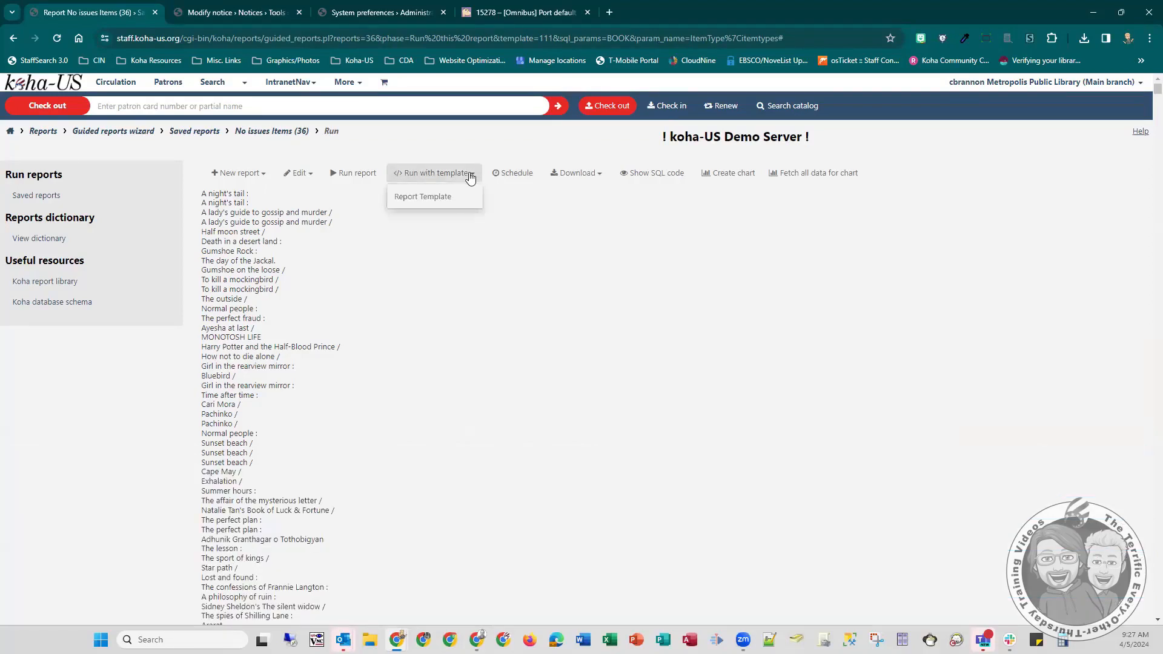
pyautogui.click(576, 174)
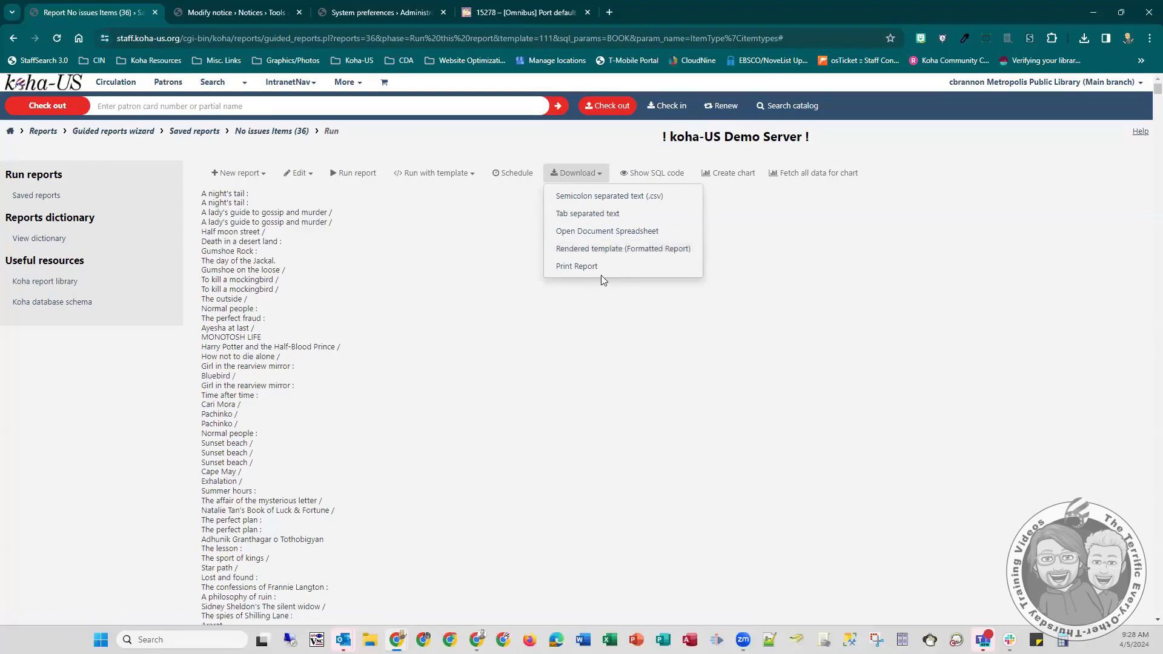
pyautogui.click(290, 295)
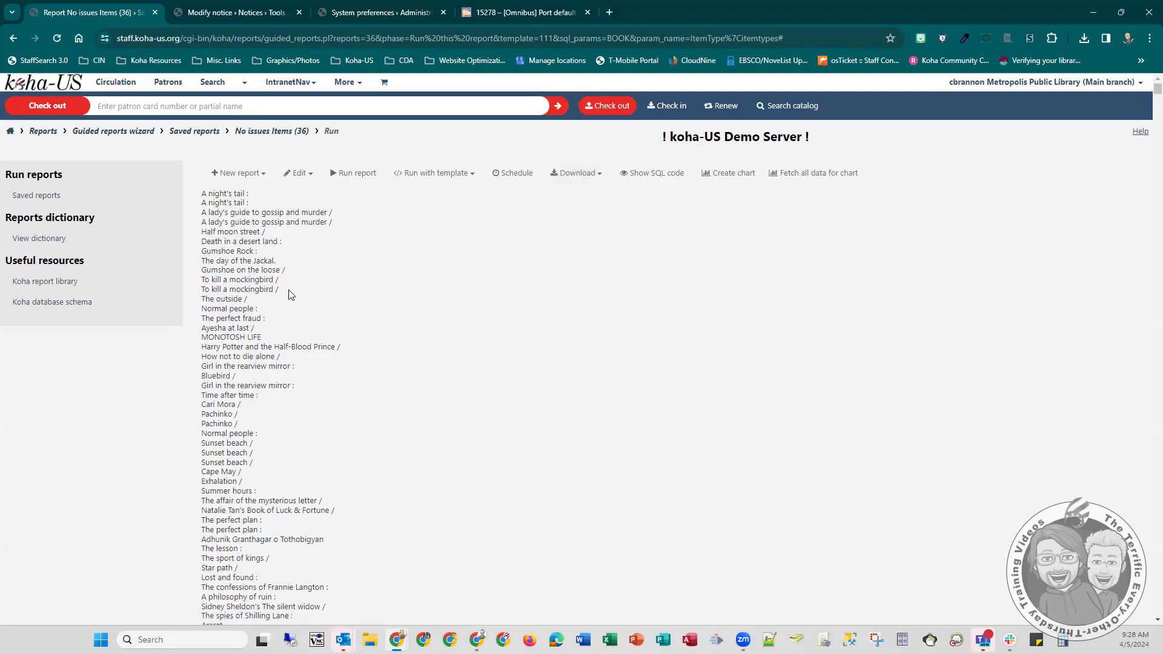
# - Preview the templated report page with the browser's own print function and cancel without printing
pyautogui.rightClick(289, 295)
pyautogui.click(266, 286)
pyautogui.hotkey('ctrl', 'p')
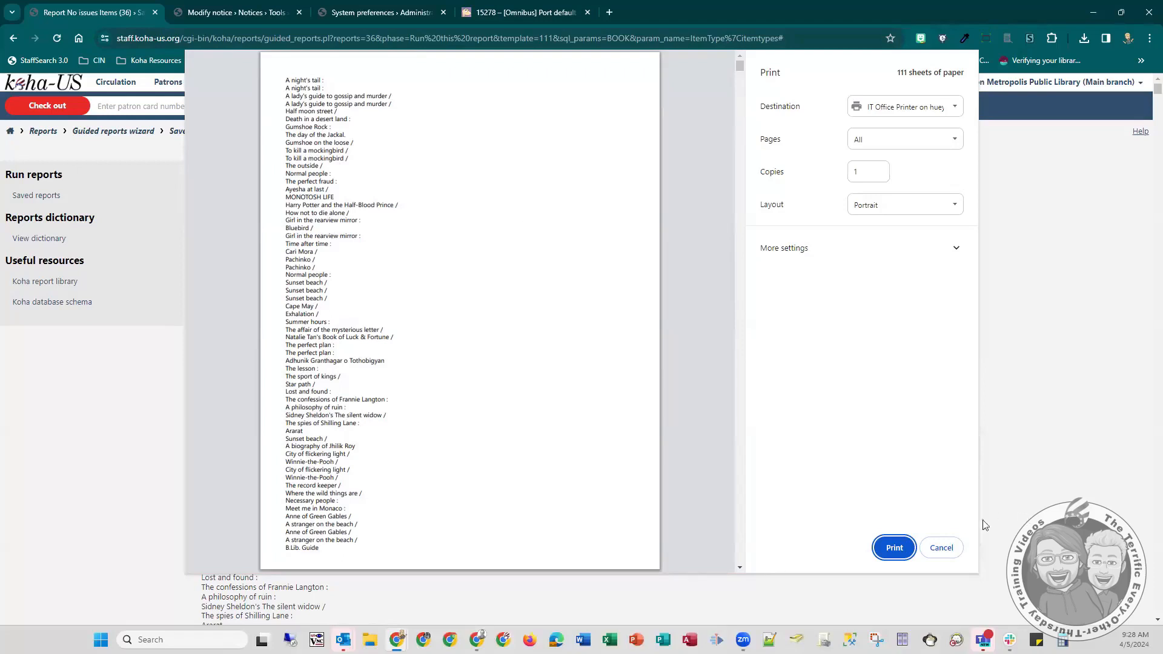
pyautogui.click(950, 552)
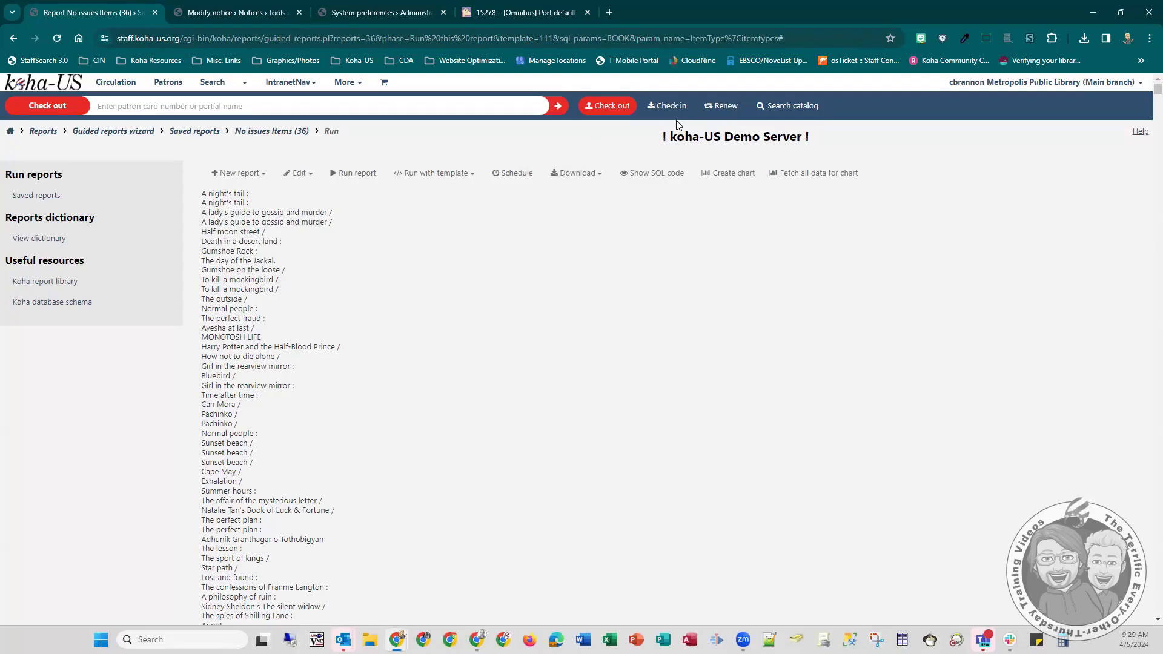
# - Download the report as the rendered template Formatted Report and open the downloaded file
pyautogui.click(602, 175)
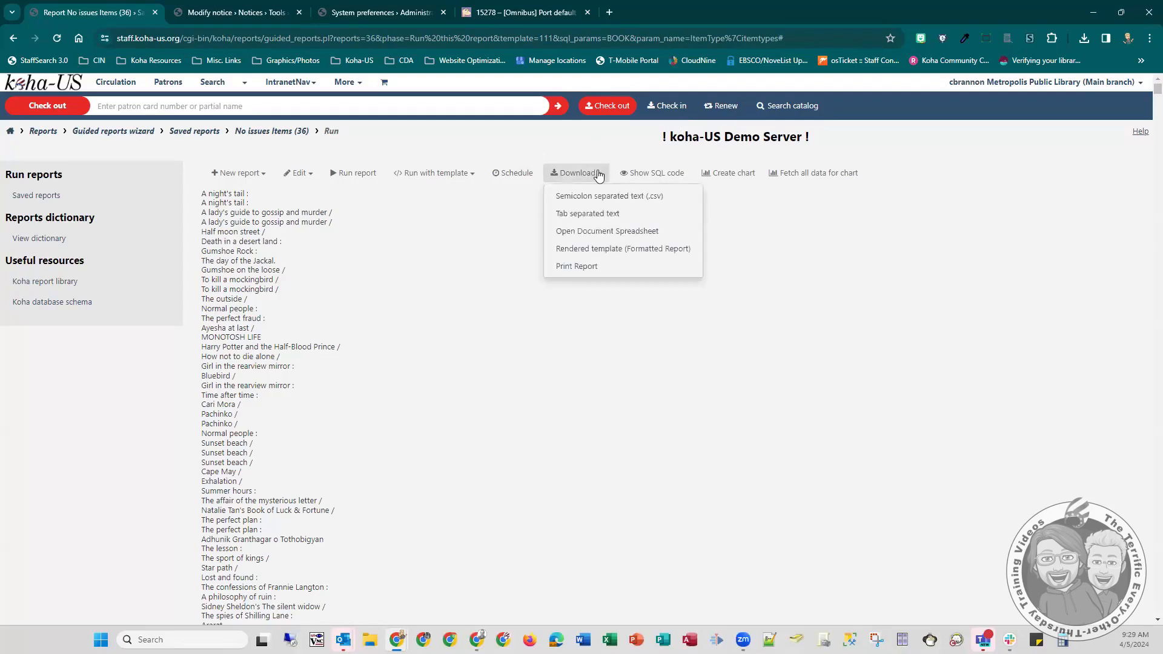
pyautogui.click(591, 250)
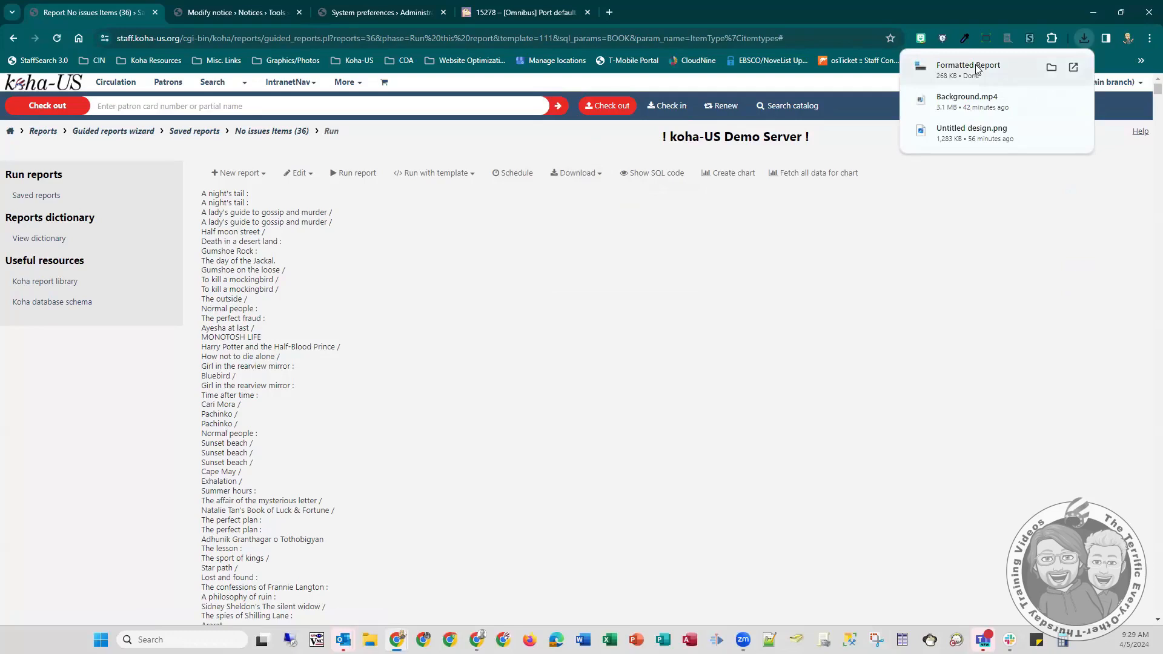
pyautogui.click(976, 71)
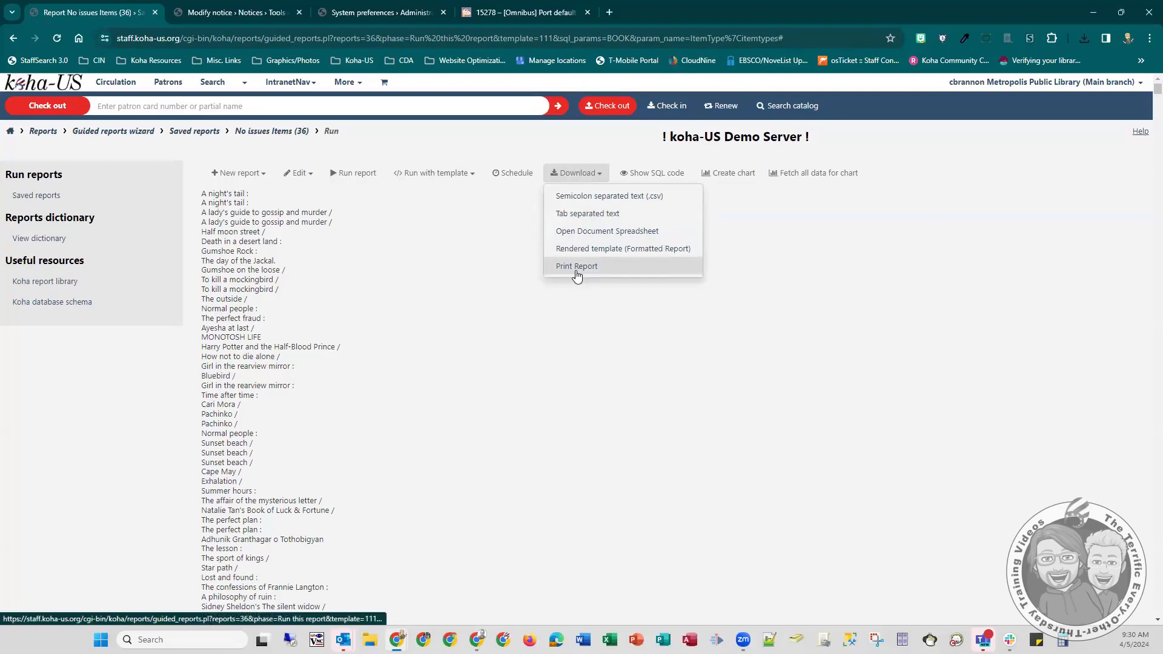
pyautogui.click(524, 328)
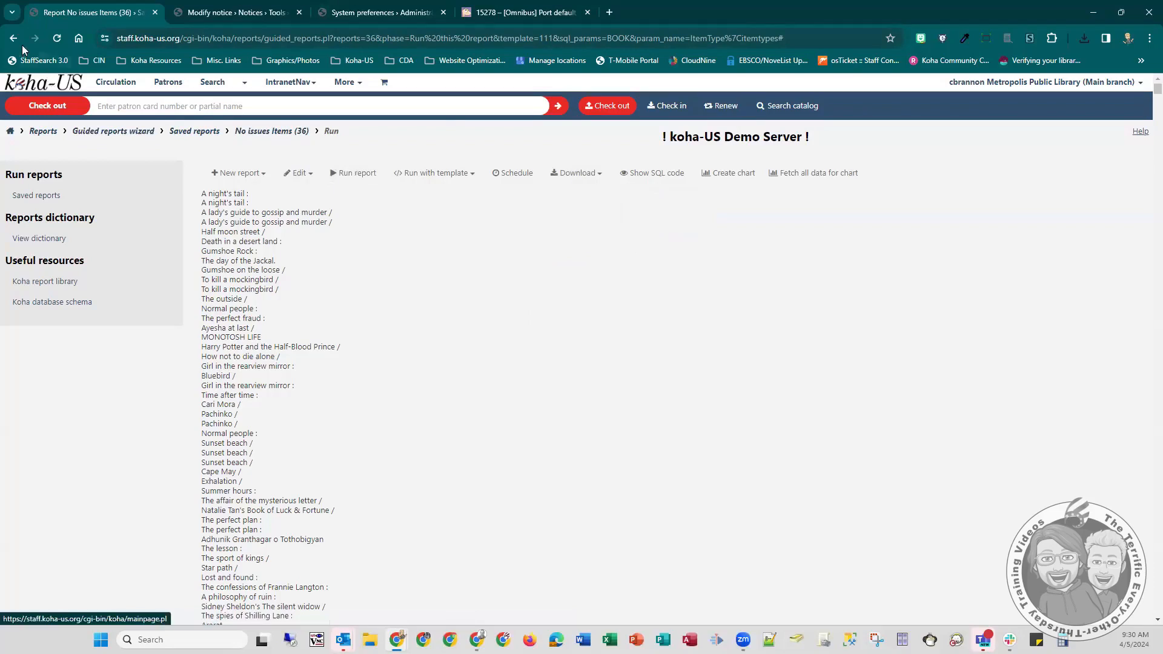
# - Run the No issues Items report again without a template for the BOOK item type
pyautogui.click(356, 175)
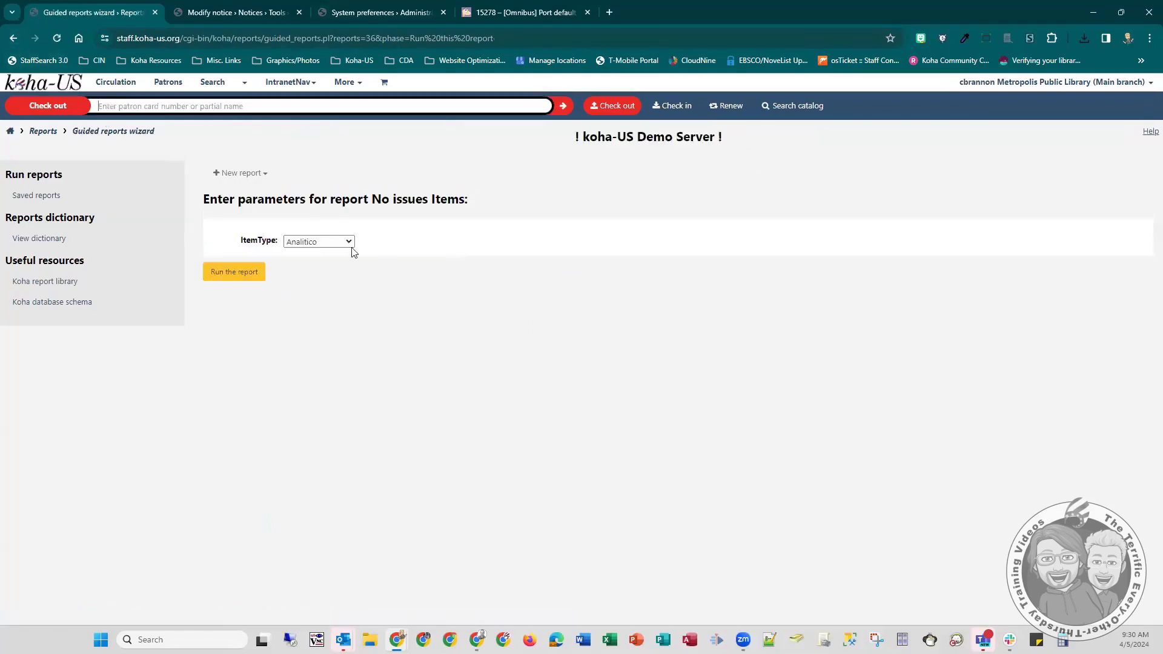
pyautogui.click(299, 242)
pyautogui.click(300, 288)
pyautogui.click(249, 276)
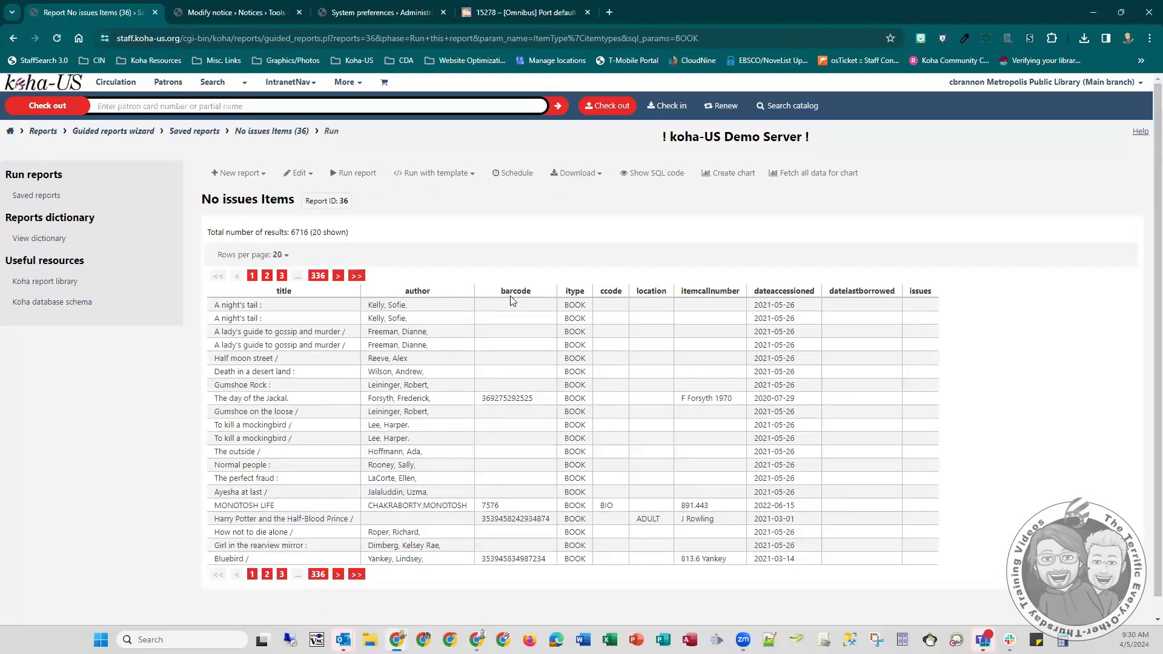
# - Preview the browser's own printout of the untemplated results table, cancel it, and return to the IntranetUserJS system preference
pyautogui.hotkey('ctrl', 'p')
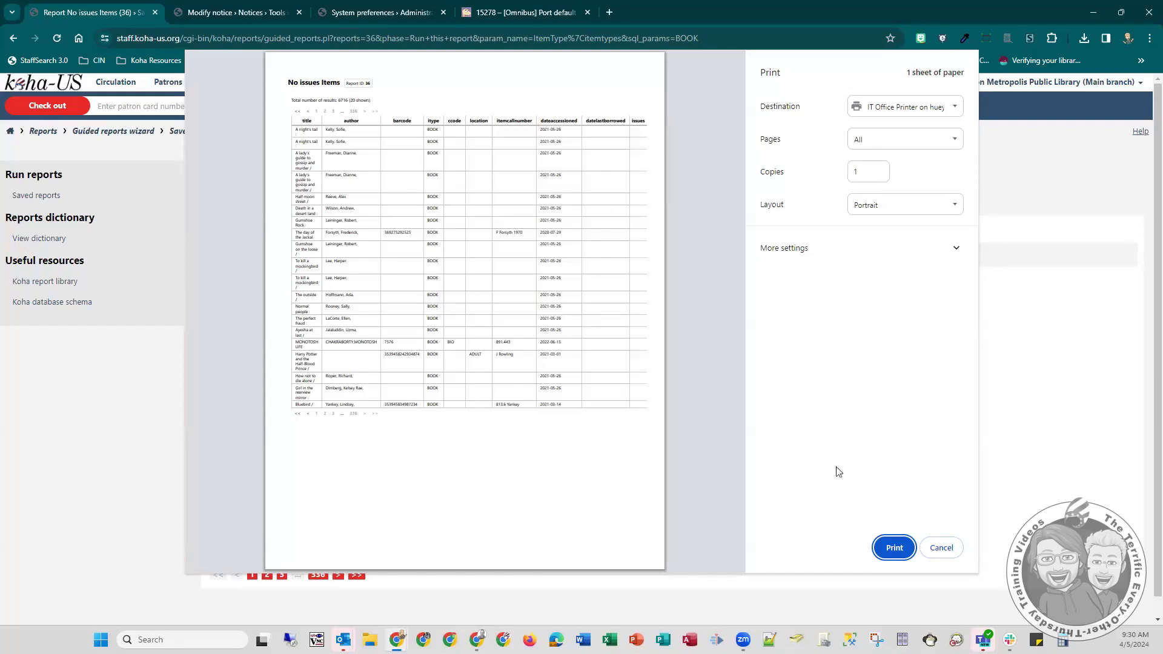
pyautogui.click(951, 548)
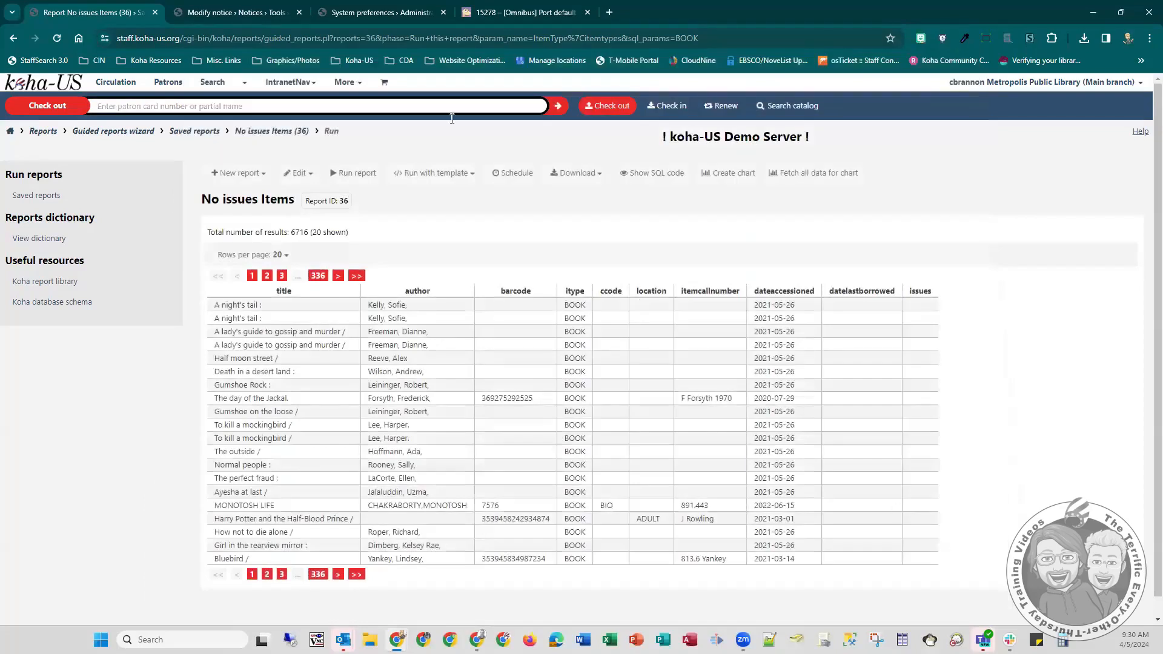
pyautogui.click(370, 9)
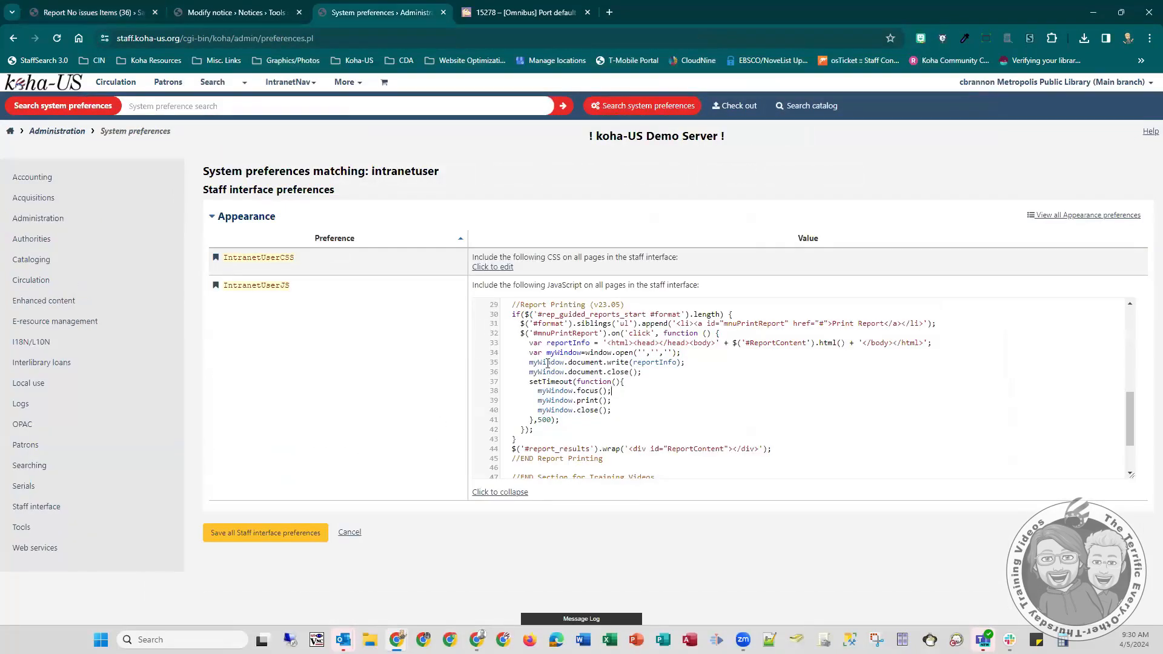